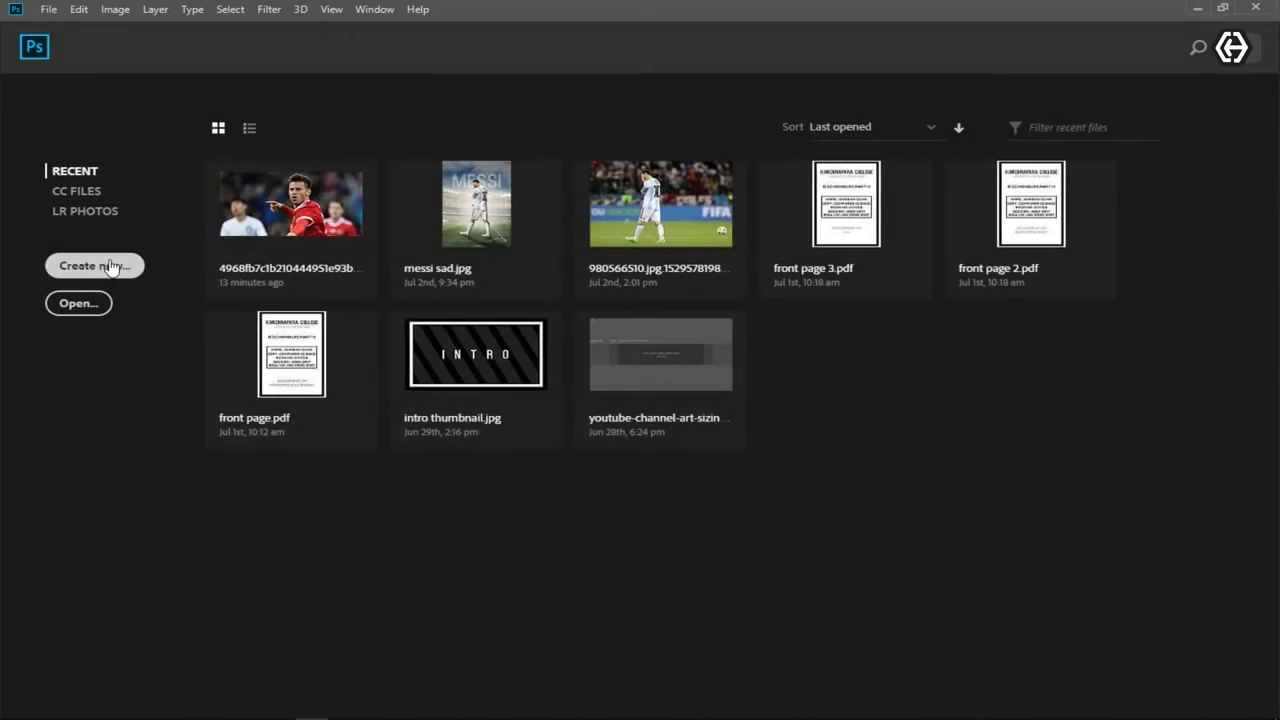
# Step: Create a new blank document and place the field-football-grass-46792 photo as an embedded image
pyautogui.click(94, 265)
pyautogui.doubleClick(298, 295)
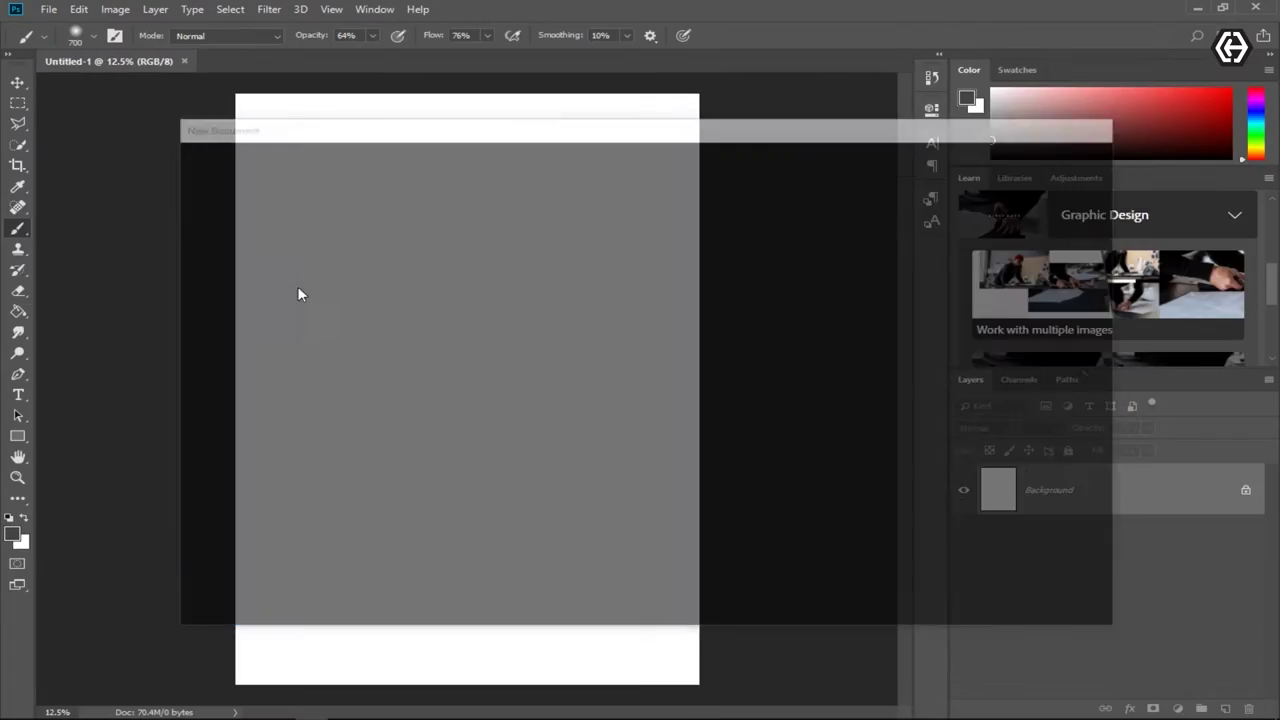
pyautogui.click(48, 9)
pyautogui.click(125, 312)
pyautogui.click(545, 240)
pyautogui.scroll(-3, 545, 290)
pyautogui.click(207, 155)
pyautogui.click(489, 357)
# Step: Stretch and position the field photo to fill the lower canvas, then commit it
pyautogui.moveTo(466, 243); pyautogui.dragTo(461, 154)
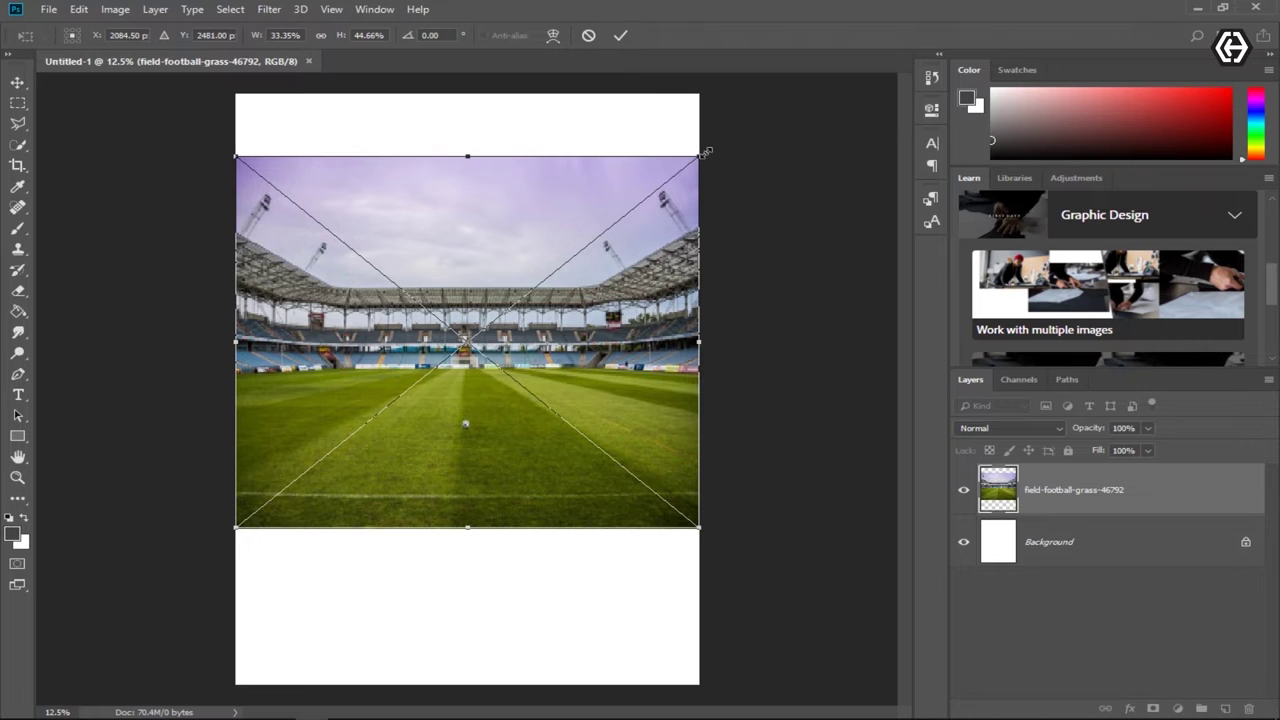
pyautogui.moveTo(706, 152); pyautogui.dragTo(786, 78)
pyautogui.moveTo(721, 250)
pyautogui.mouseDown()
pyautogui.moveTo(690, 425)
pyautogui.moveTo(694, 400)
pyautogui.mouseUp()
pyautogui.moveTo(505, 418); pyautogui.dragTo(505, 404)
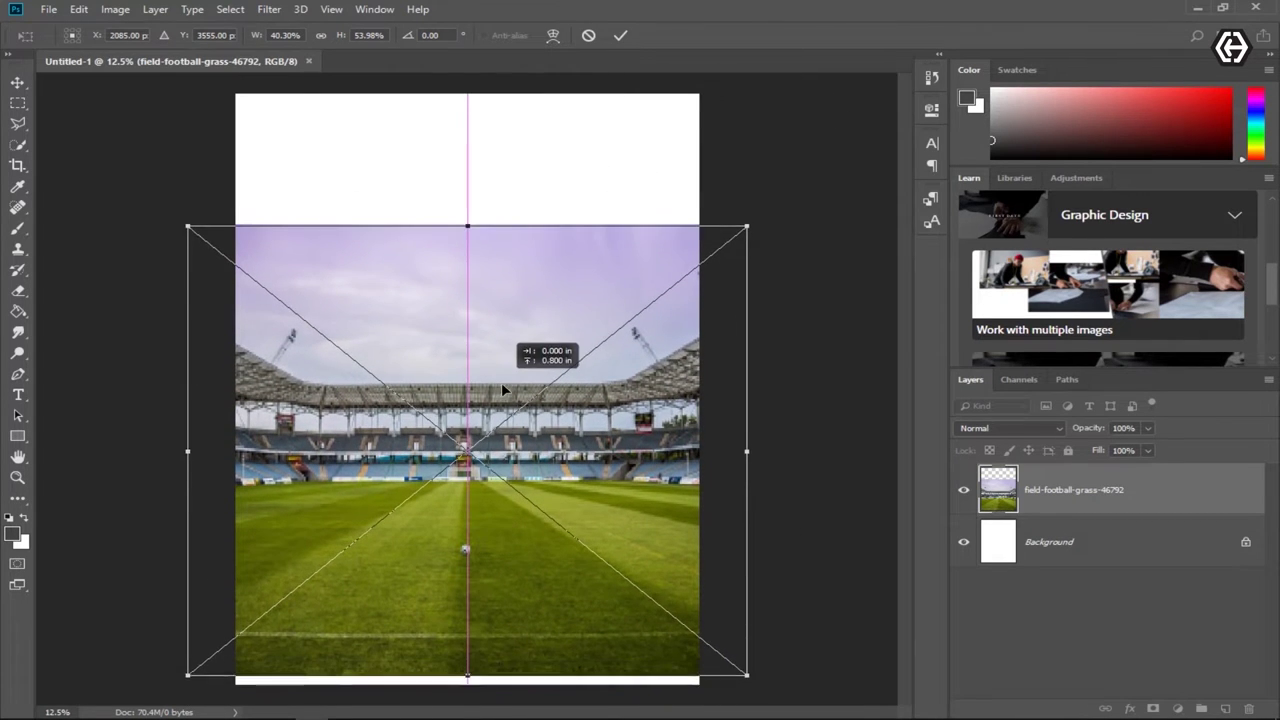
pyautogui.click(621, 38)
# Step: Place the atmosphere-blue-sky-clouds photo at the canvas top, stretched down over the stadium roof
pyautogui.press('b')
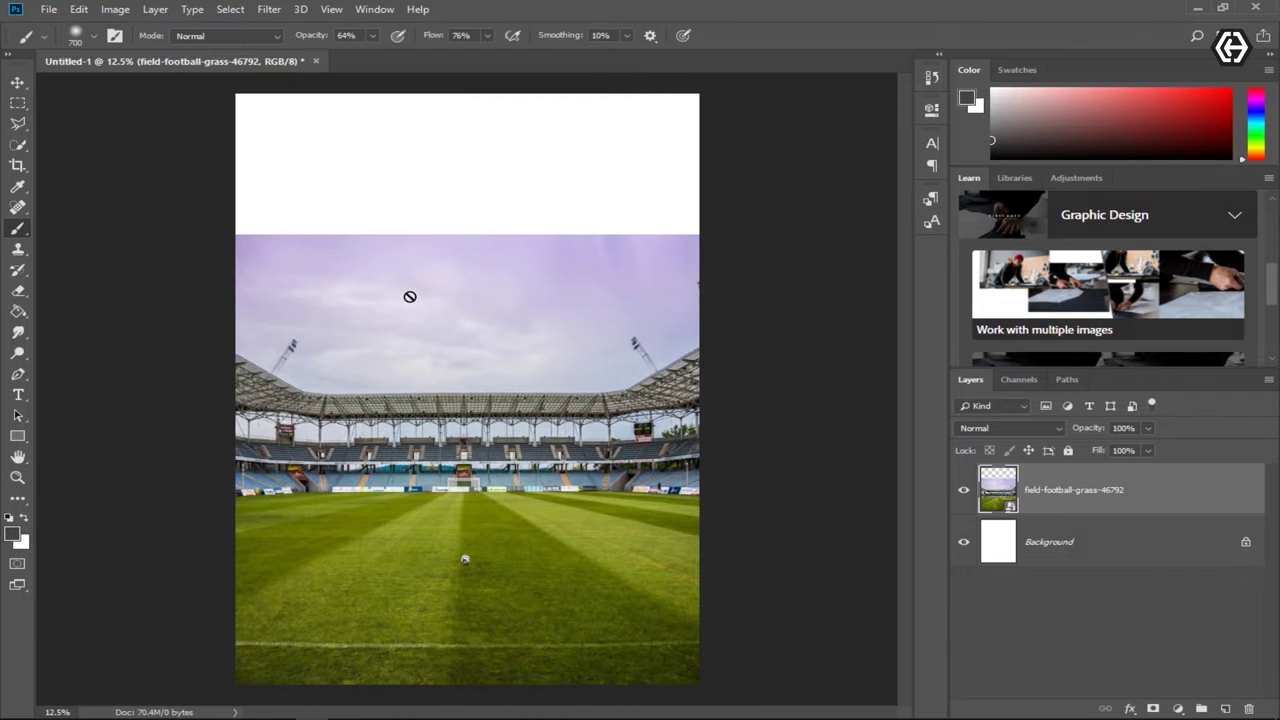
pyautogui.click(48, 9)
pyautogui.click(120, 308)
pyautogui.click(543, 217)
pyautogui.doubleClick(543, 217)
pyautogui.moveTo(495, 266); pyautogui.dragTo(493, 128)
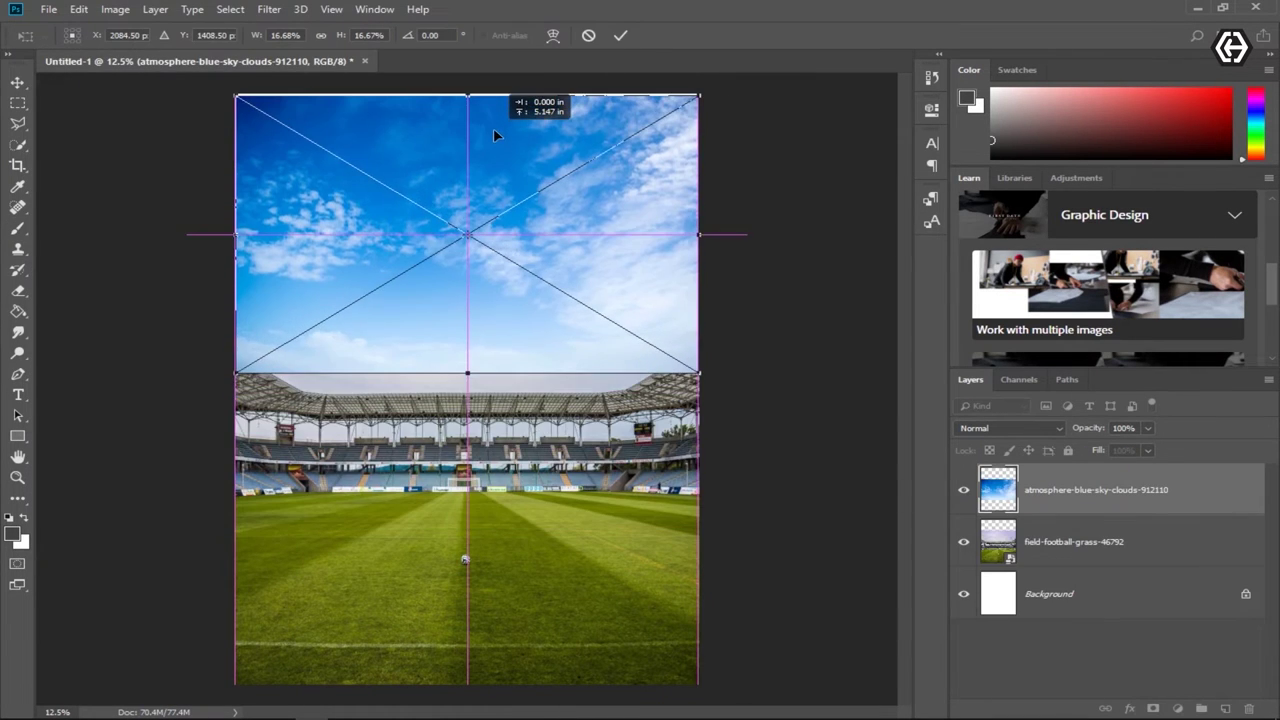
pyautogui.moveTo(467, 373); pyautogui.dragTo(467, 405)
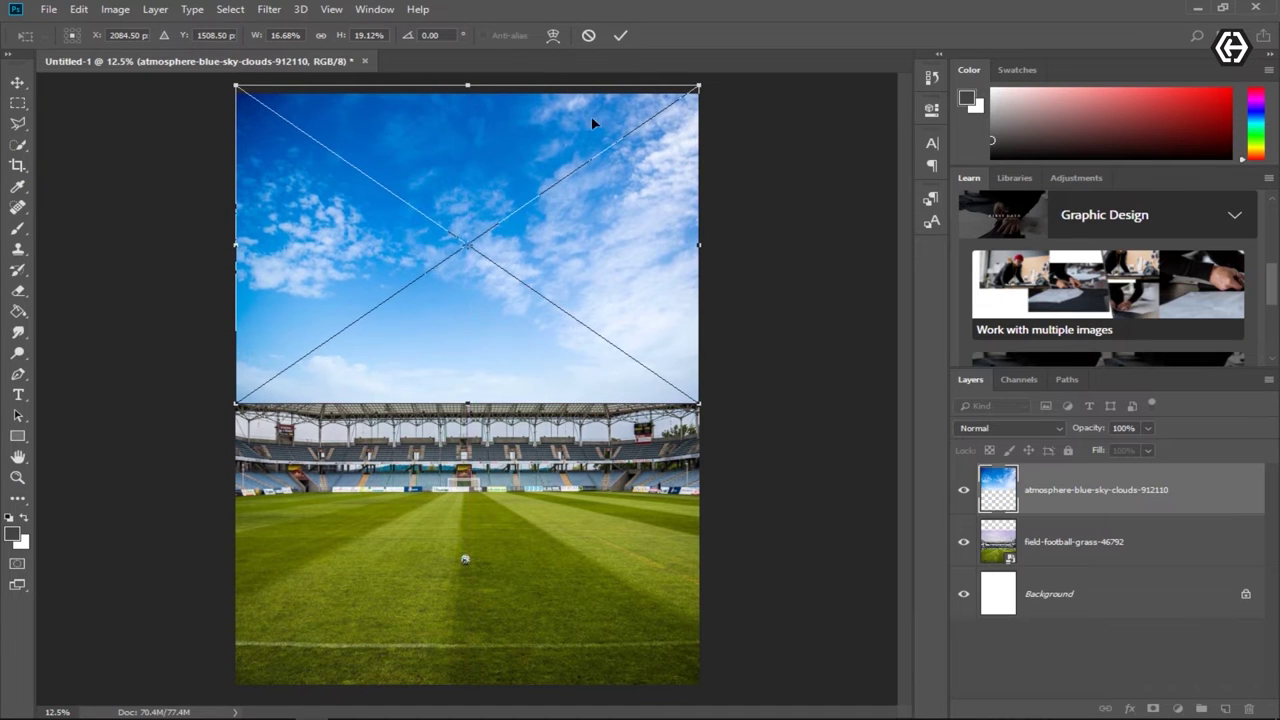
pyautogui.click(621, 35)
# Step: Add a layer mask to the sky and paint it to reveal the stadium roof
pyautogui.click(1156, 707)
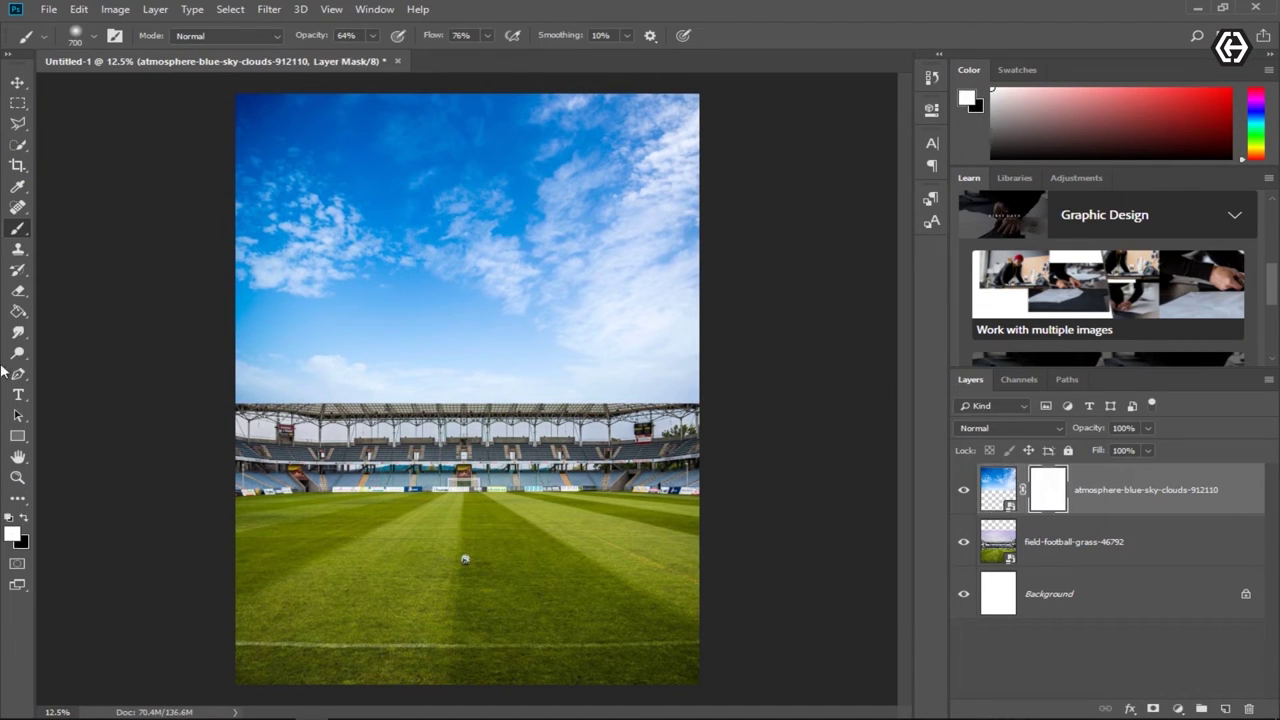
pyautogui.press('x')
pyautogui.moveTo(240, 420)
pyautogui.mouseDown()
pyautogui.moveTo(538, 423)
pyautogui.moveTo(690, 330)
pyautogui.mouseUp()
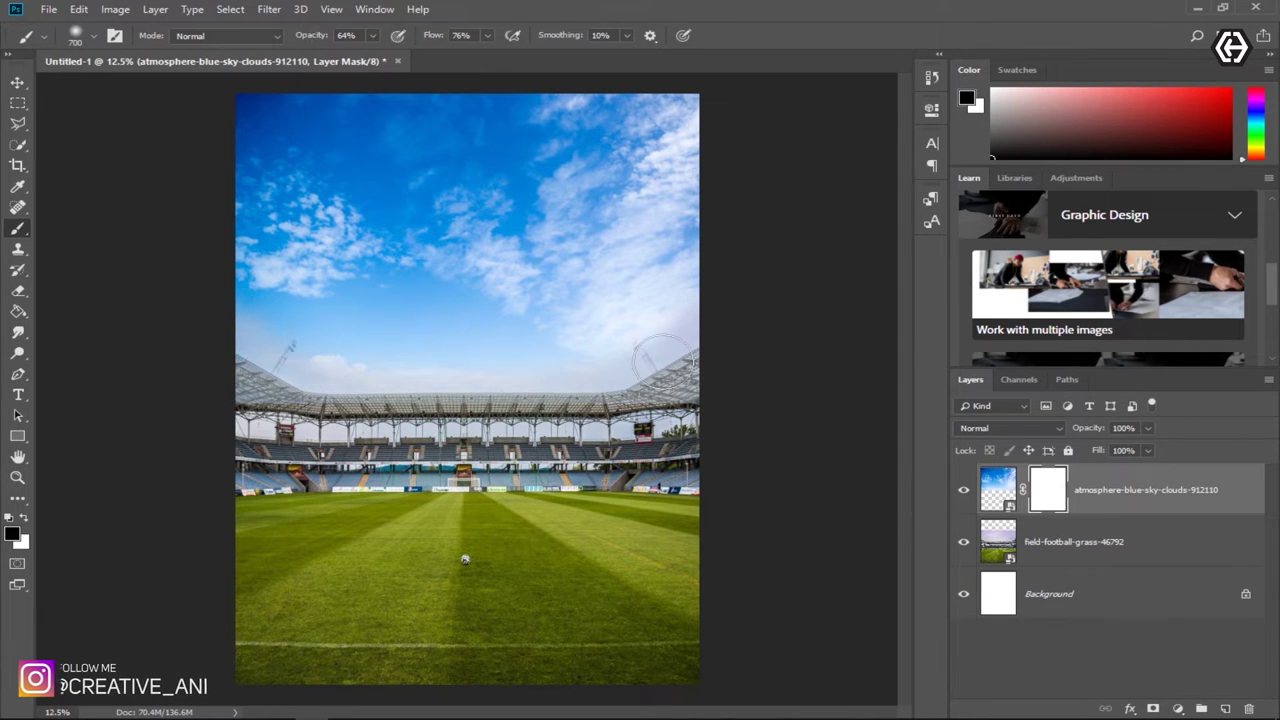
pyautogui.moveTo(700, 360); pyautogui.dragTo(282, 452)
pyautogui.press('x')
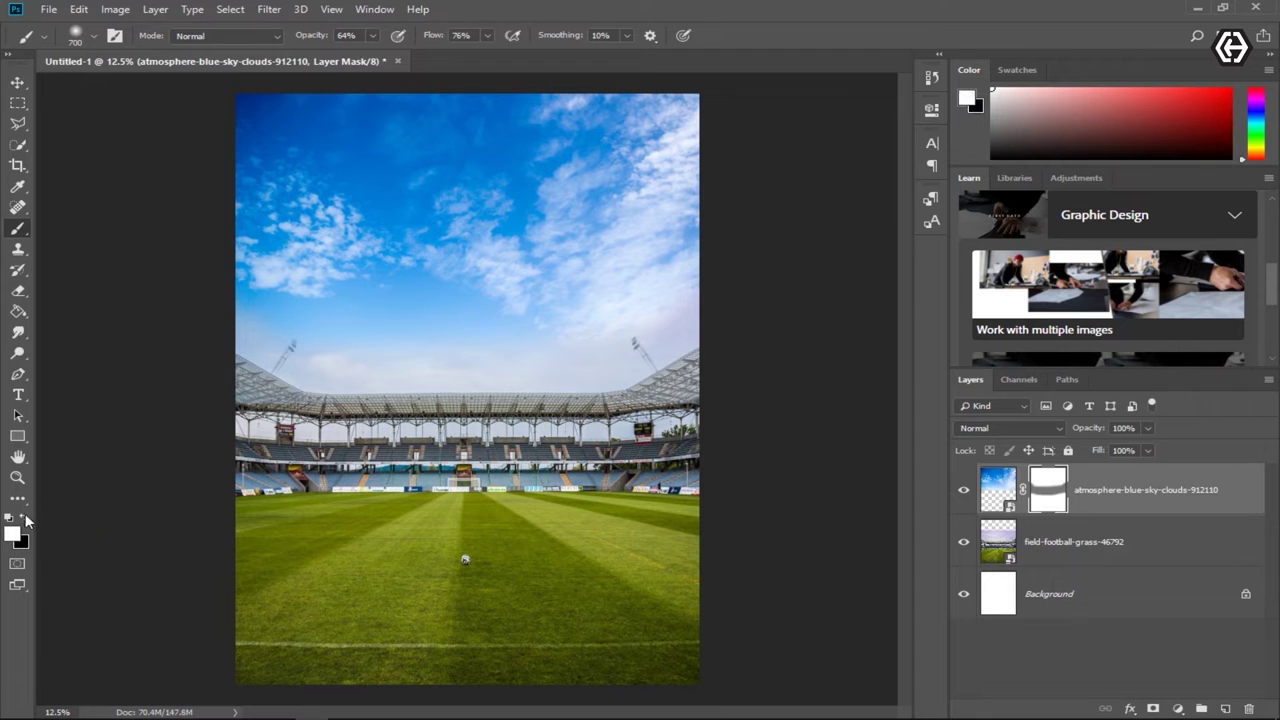
pyautogui.moveTo(253, 322); pyautogui.dragTo(583, 341)
pyautogui.moveTo(447, 360)
pyautogui.mouseDown()
pyautogui.moveTo(651, 337)
pyautogui.moveTo(671, 320)
pyautogui.moveTo(229, 334)
pyautogui.moveTo(575, 329)
pyautogui.mouseUp()
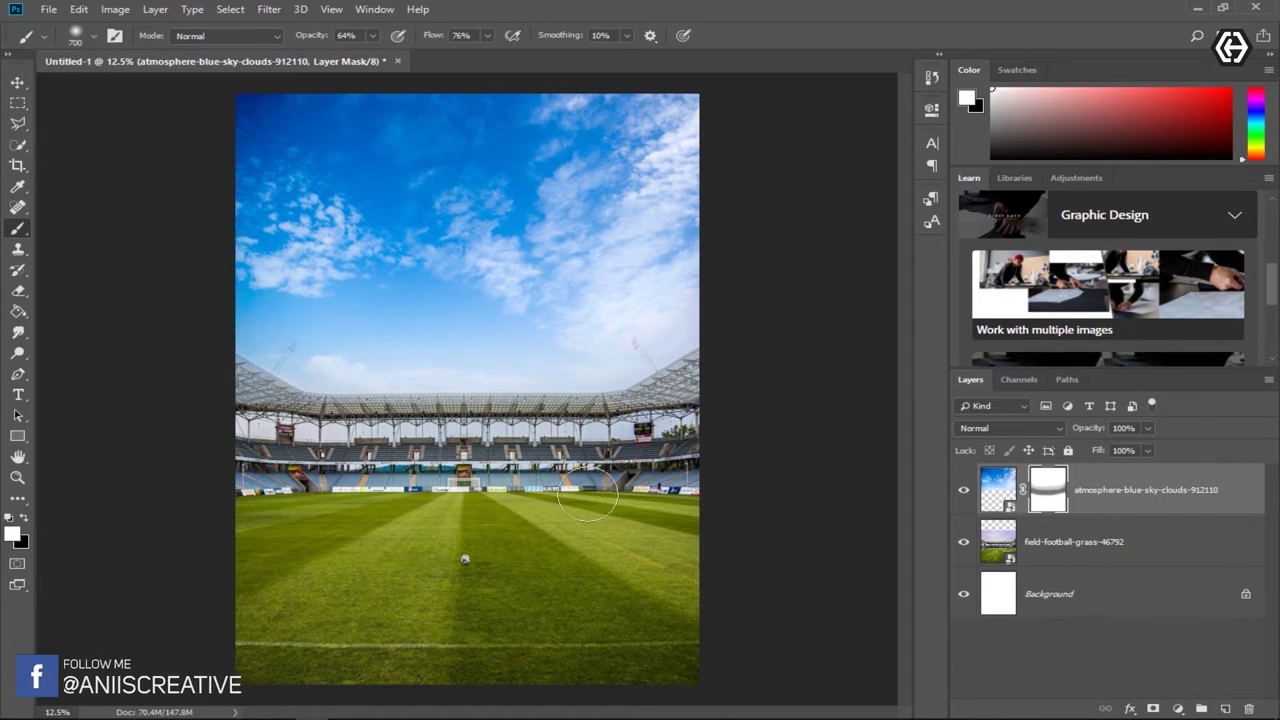
# Step: With a smaller brush, blend the sky mask edge along the stadium roof line
pyautogui.press('[')
pyautogui.press('x')
pyautogui.press('[')
pyautogui.press('[')
pyautogui.press('[')
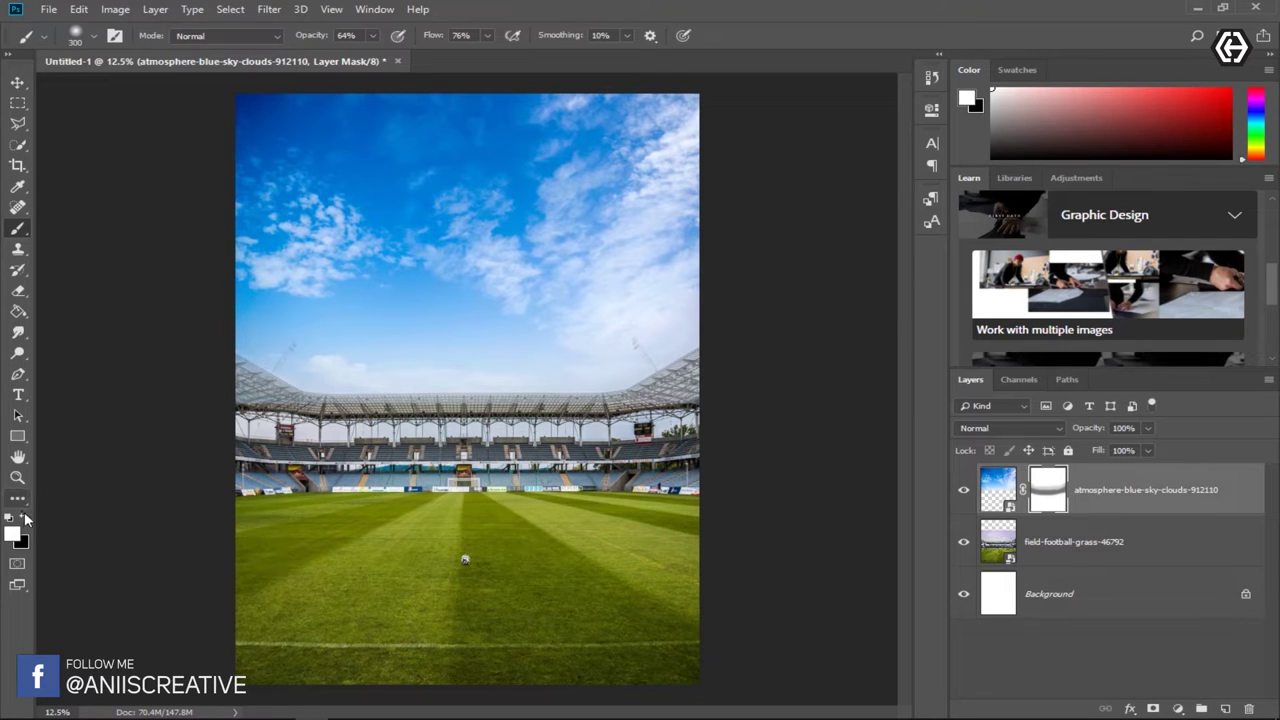
pyautogui.moveTo(244, 379)
pyautogui.mouseDown()
pyautogui.moveTo(330, 402)
pyautogui.moveTo(622, 405)
pyautogui.moveTo(715, 361)
pyautogui.moveTo(662, 388)
pyautogui.mouseUp()
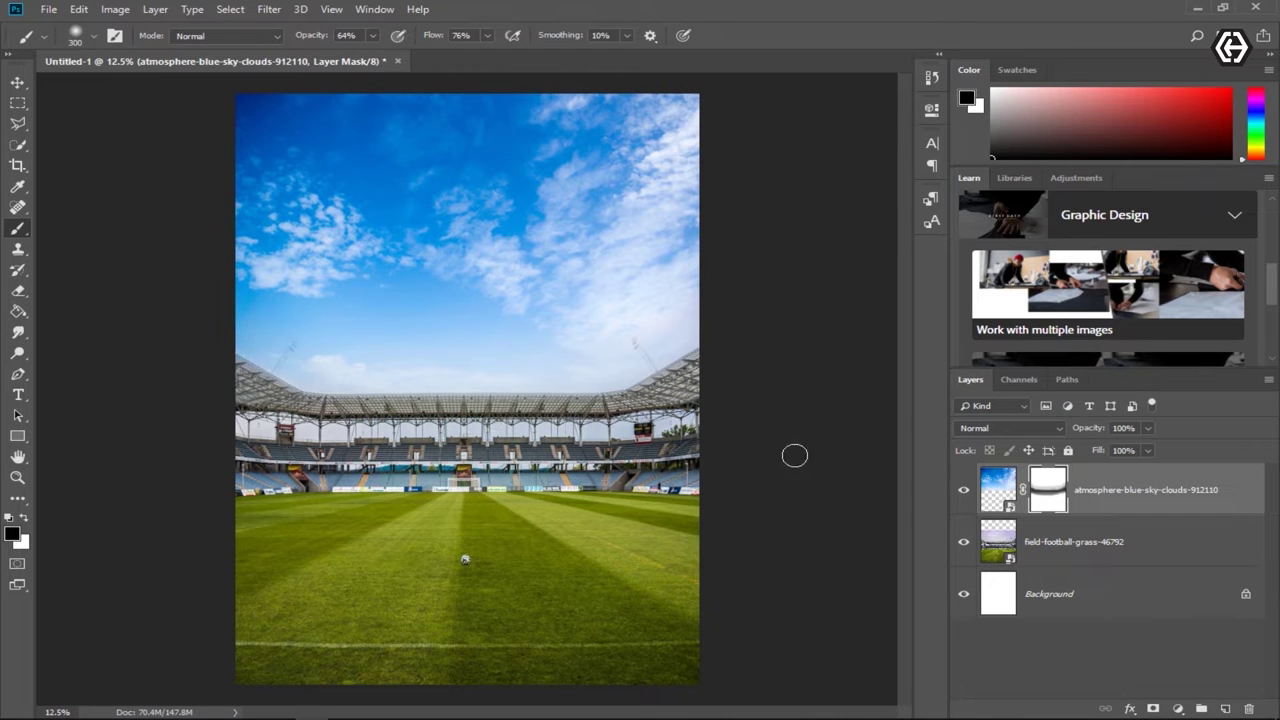
pyautogui.click(1000, 543)
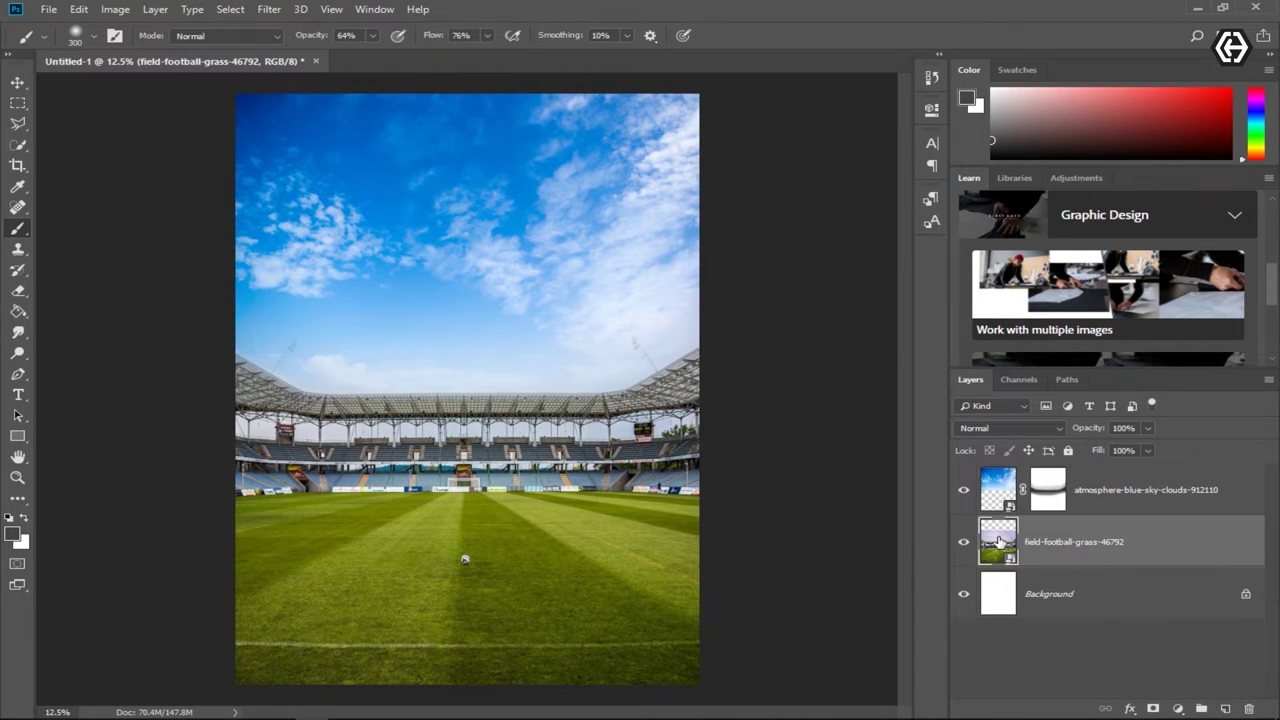
pyautogui.click(1000, 487)
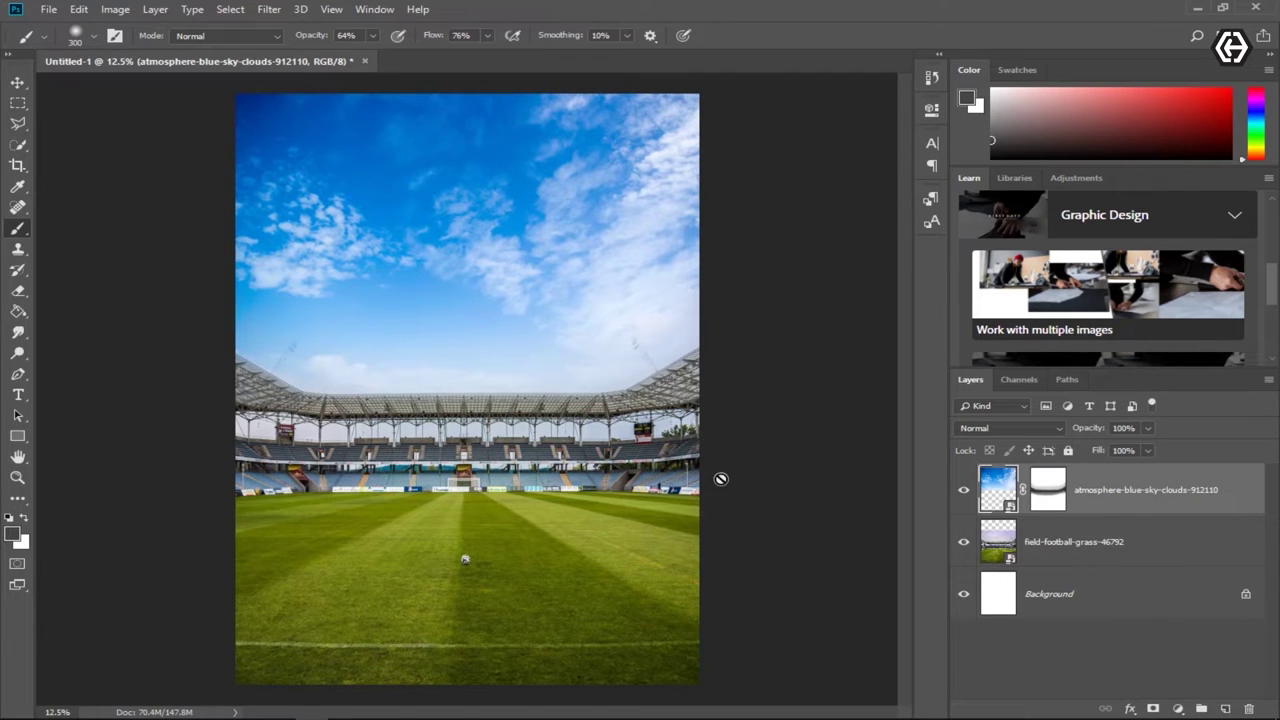
pyautogui.click(48, 9)
# Step: Open the footballer photo at 100% zoom with the Pen tool ready
pyautogui.click(70, 42)
pyautogui.doubleClick(443, 220)
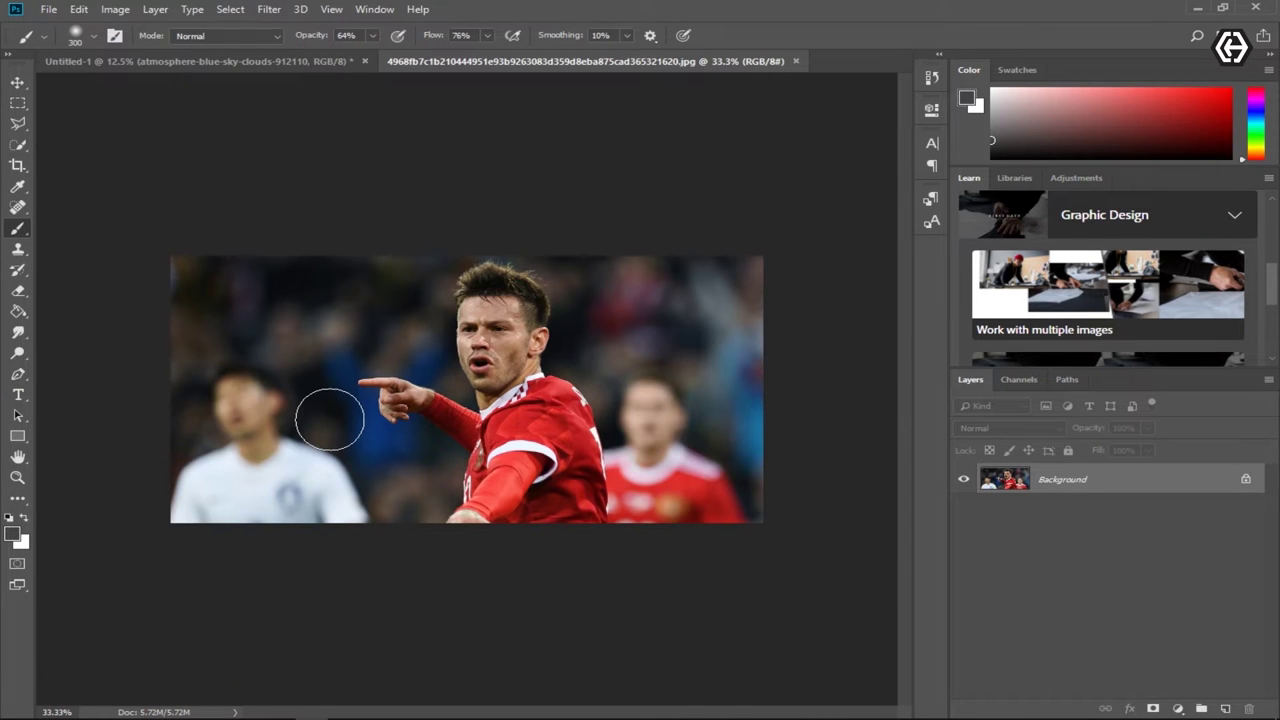
pyautogui.hotkey('ctrl', '1')
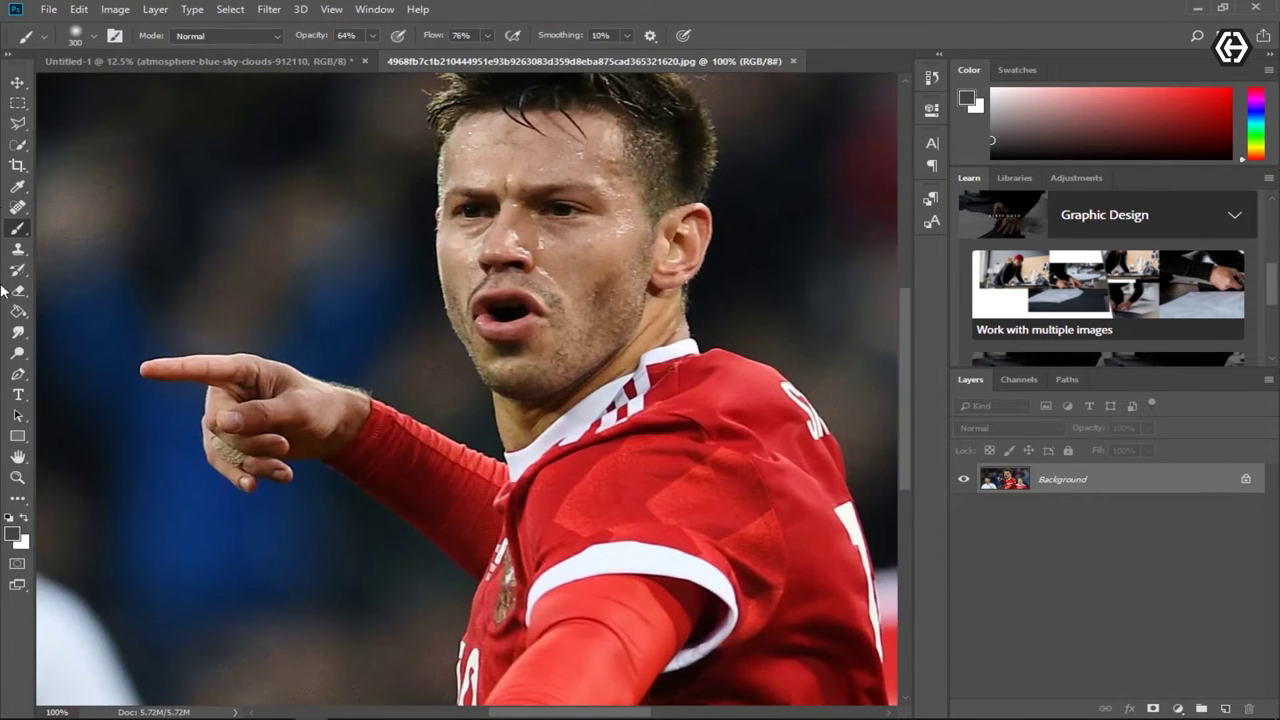
pyautogui.click(17, 373)
pyautogui.scroll(-3, 450, 420)
pyautogui.scroll(-2, 493, 470)
pyautogui.scroll(-1, 493, 470)
pyautogui.moveTo(401, 536); pyautogui.dragTo(428, 510)
# Step: Trace the pen path along the underside of the arm, around the finger and along the arm's top
pyautogui.click(457, 445)
pyautogui.click(456, 410)
pyautogui.click(466, 375)
pyautogui.click(478, 325)
pyautogui.click(395, 257)
pyautogui.click(328, 207)
pyautogui.moveTo(295, 227)
pyautogui.mouseDown()
pyautogui.moveTo(258, 228)
pyautogui.moveTo(205, 165)
pyautogui.mouseUp()
pyautogui.click(244, 234)
pyautogui.moveTo(149, 127); pyautogui.dragTo(134, 111)
pyautogui.moveTo(247, 98); pyautogui.dragTo(264, 102)
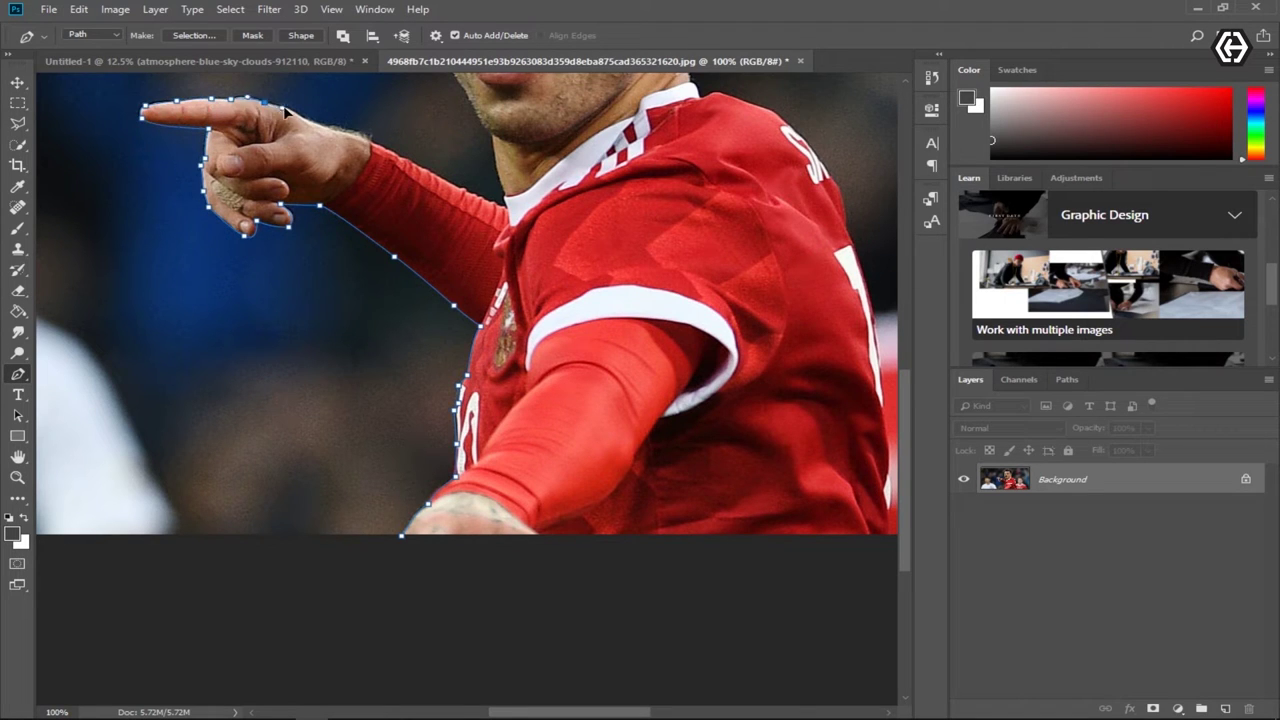
pyautogui.click(370, 142)
pyautogui.click(395, 156)
pyautogui.click(425, 170)
pyautogui.click(455, 186)
pyautogui.click(505, 200)
# Step: Continue the path around the jaw, face, hairline and down the neck to the jersey collar
pyautogui.scroll(2, 497, 232)
pyautogui.scroll(2, 497, 232)
pyautogui.scroll(2, 482, 290)
pyautogui.moveTo(457, 311); pyautogui.dragTo(480, 302)
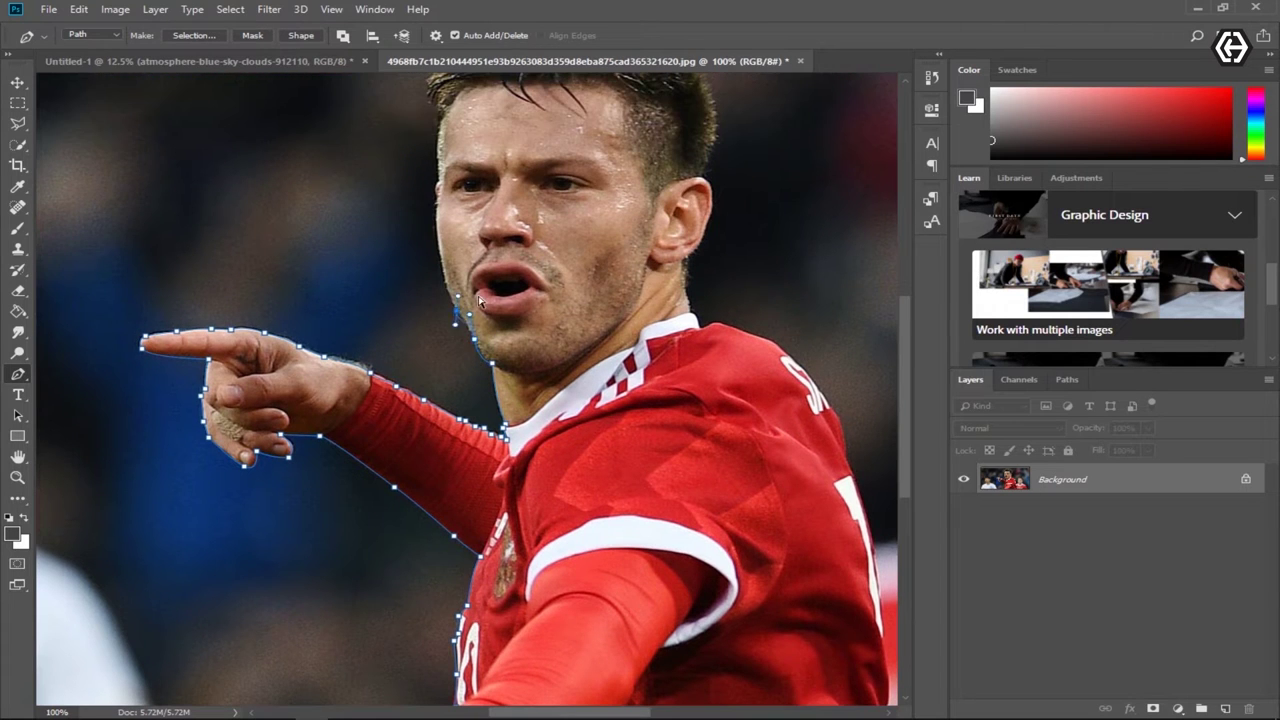
pyautogui.scroll(2, 503, 362)
pyautogui.scroll(2, 470, 330)
pyautogui.click(436, 360)
pyautogui.click(430, 320)
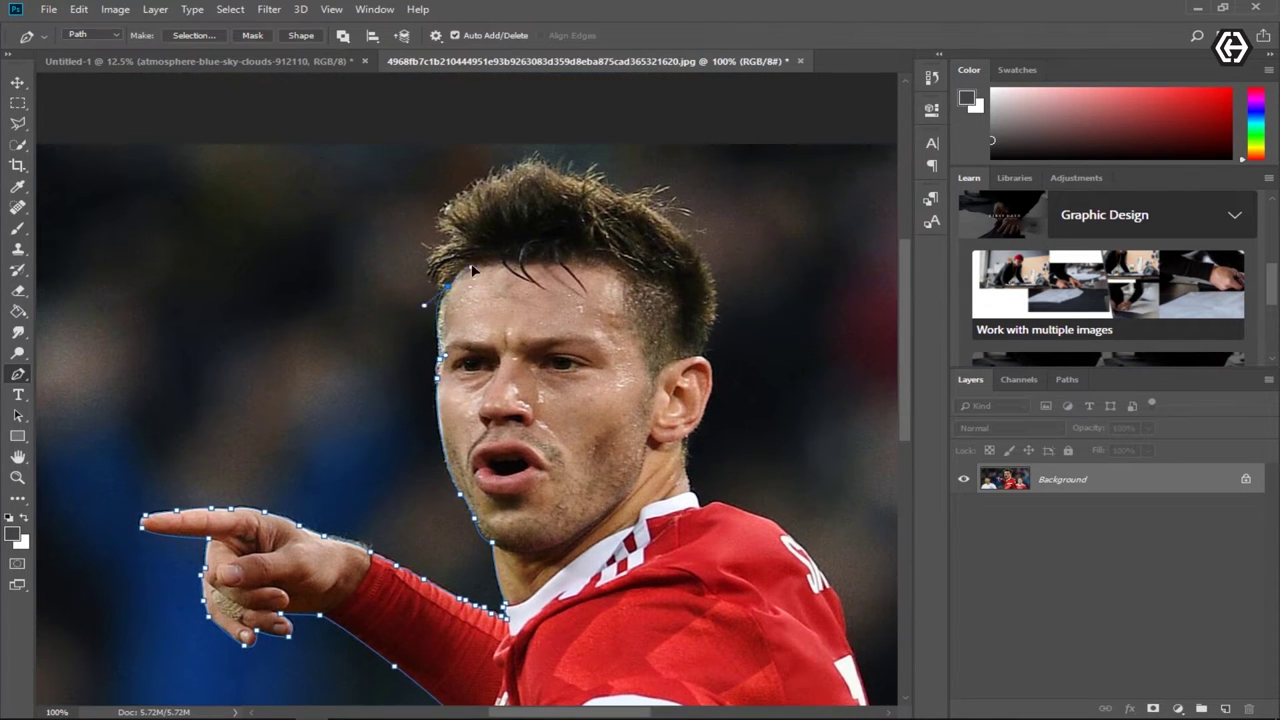
pyautogui.scroll(1, 440, 335)
pyautogui.click(432, 292)
pyautogui.click(455, 232)
pyautogui.click(545, 217)
pyautogui.click(680, 272)
pyautogui.scroll(-1, 705, 380)
pyautogui.click(712, 350)
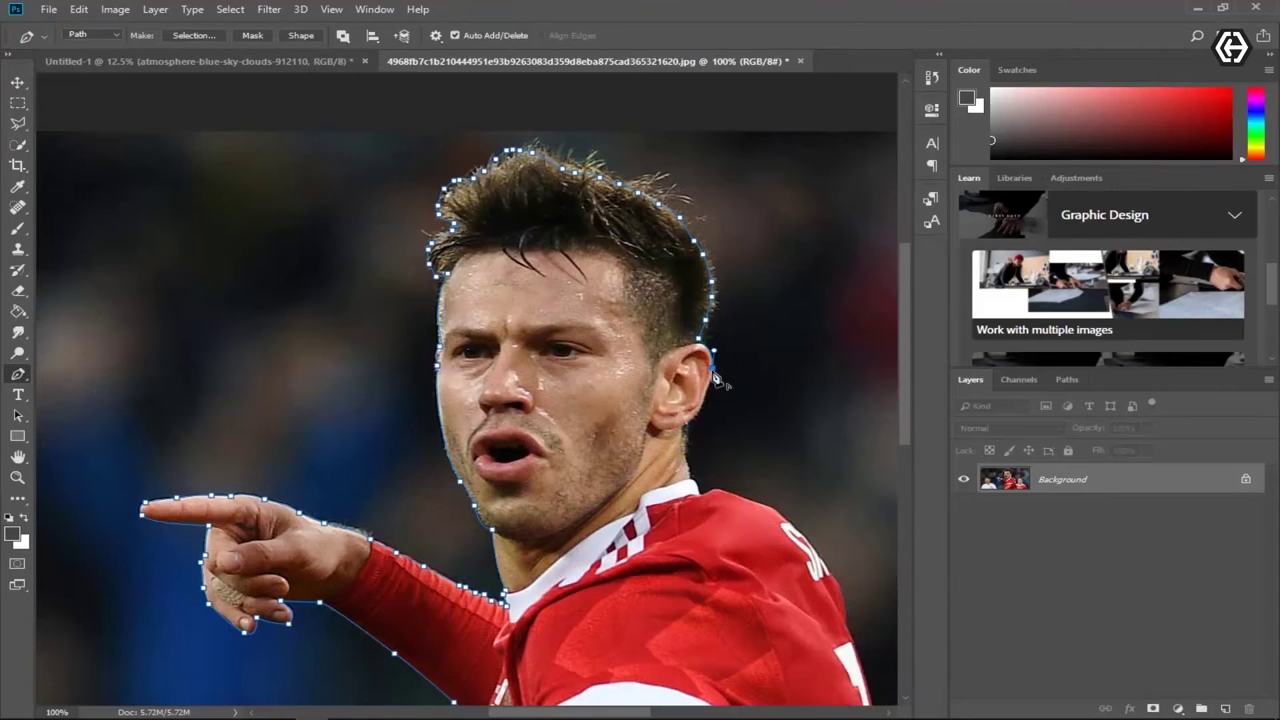
pyautogui.scroll(-1, 686, 432)
pyautogui.scroll(2, 700, 432)
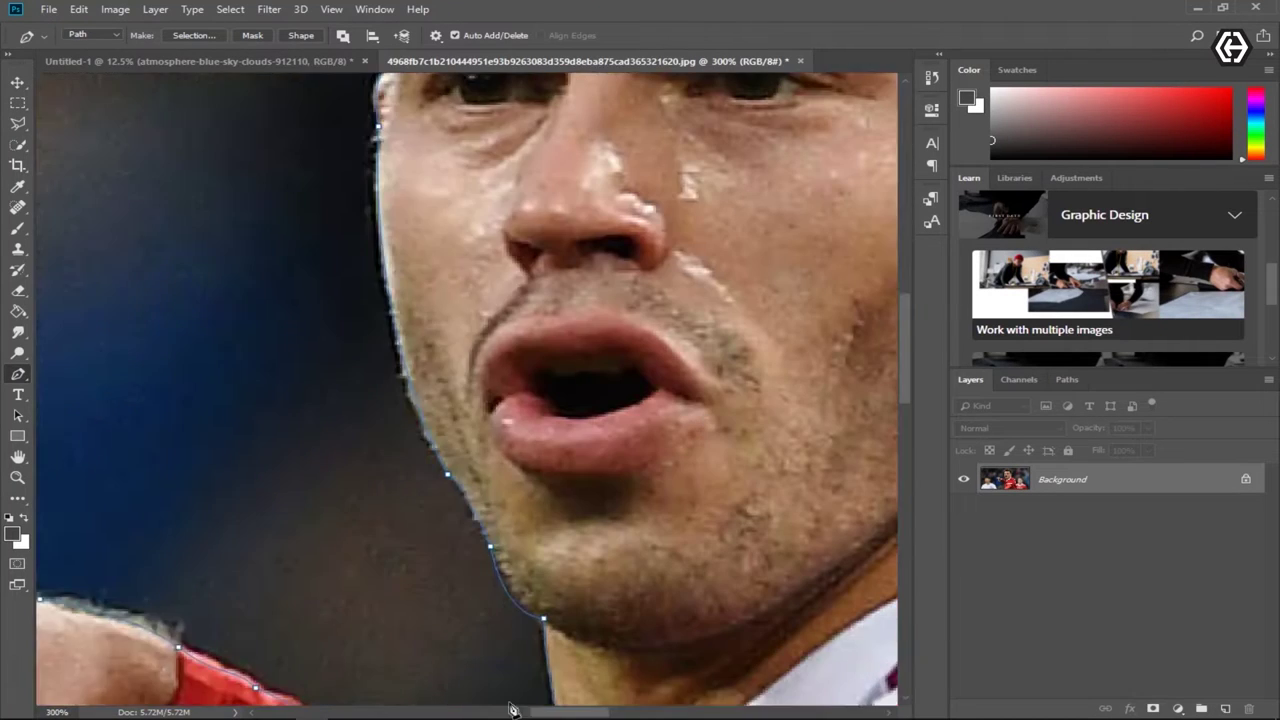
pyautogui.click(645, 427)
pyautogui.click(648, 465)
pyautogui.click(677, 511)
pyautogui.click(722, 494)
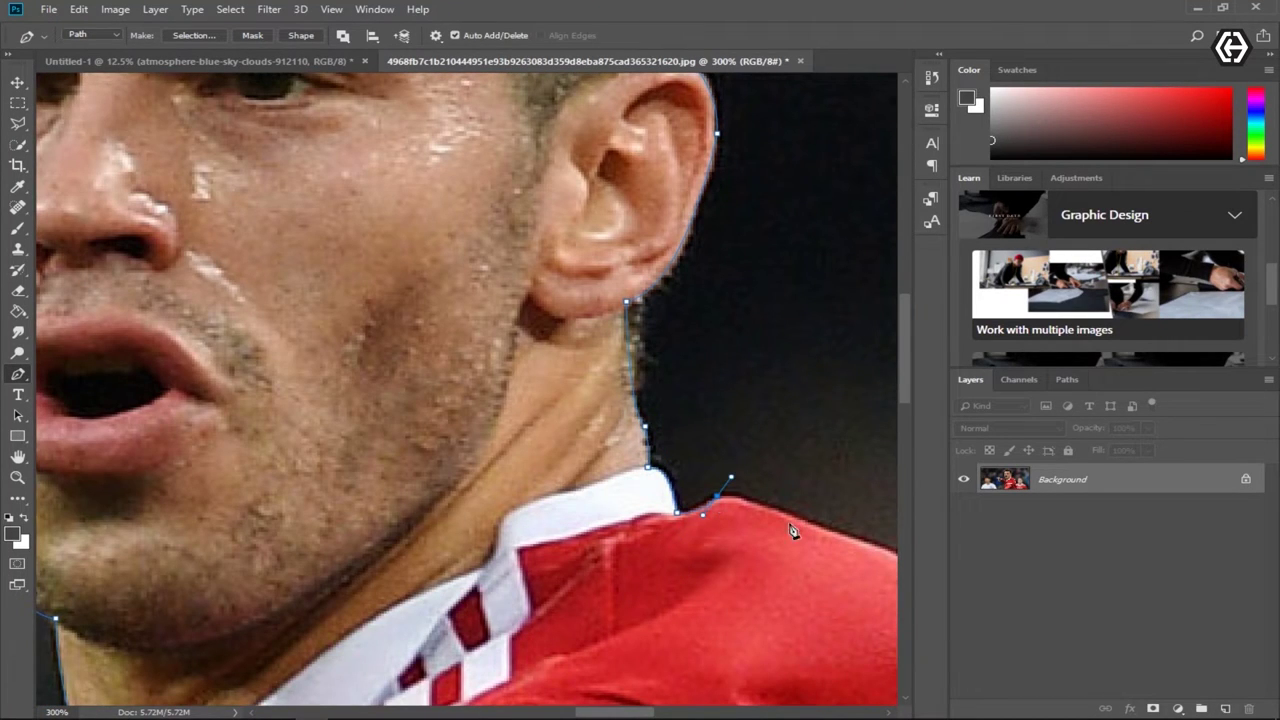
# Step: Finish the path along the jersey shoulder and sleeve down to the photo's bottom
pyautogui.hscroll(6, 760, 510)
pyautogui.scroll(-1, 600, 565)
pyautogui.scroll(-2, 686, 534)
pyautogui.click(648, 469)
pyautogui.click(692, 509)
pyautogui.click(705, 537)
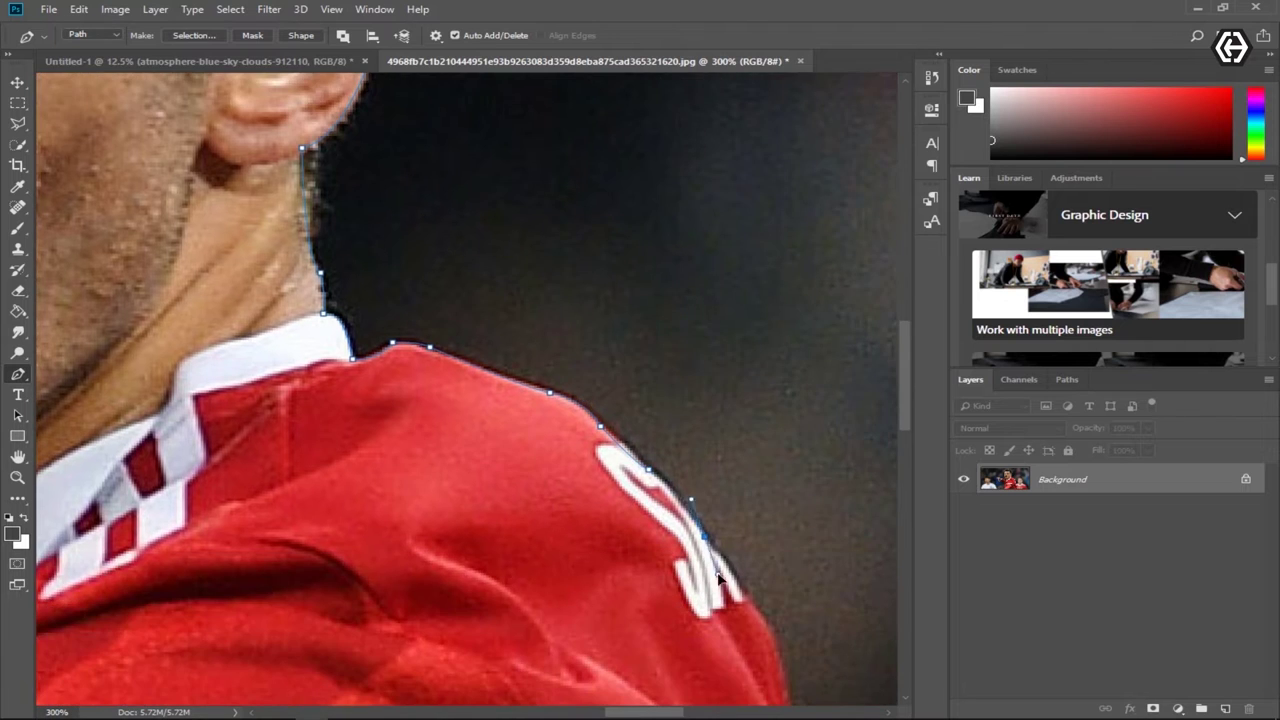
pyautogui.scroll(-3, 651, 423)
pyautogui.scroll(-1, 737, 529)
pyautogui.scroll(-2, 766, 623)
pyautogui.scroll(-5, 766, 623)
pyautogui.moveTo(769, 410); pyautogui.dragTo(787, 651)
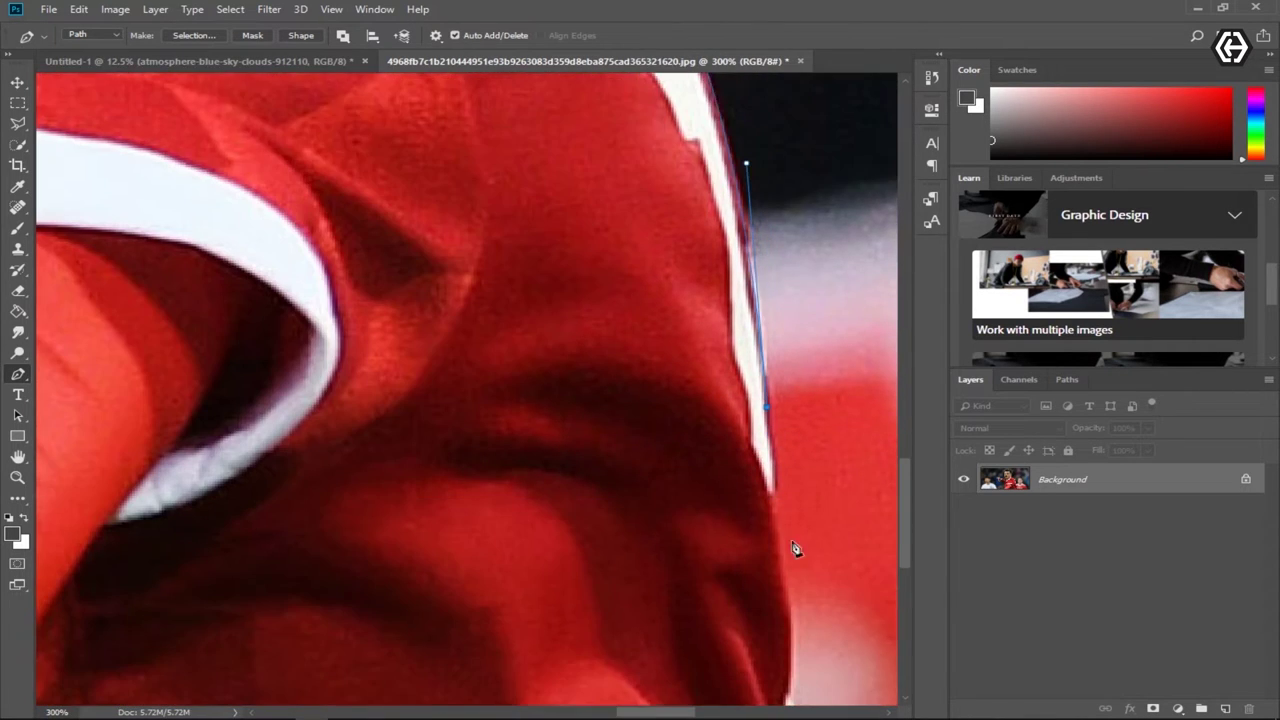
pyautogui.scroll(-3, 770, 415)
pyautogui.scroll(-4, 786, 600)
pyautogui.scroll(-3, 786, 600)
pyautogui.moveTo(788, 280); pyautogui.dragTo(780, 420)
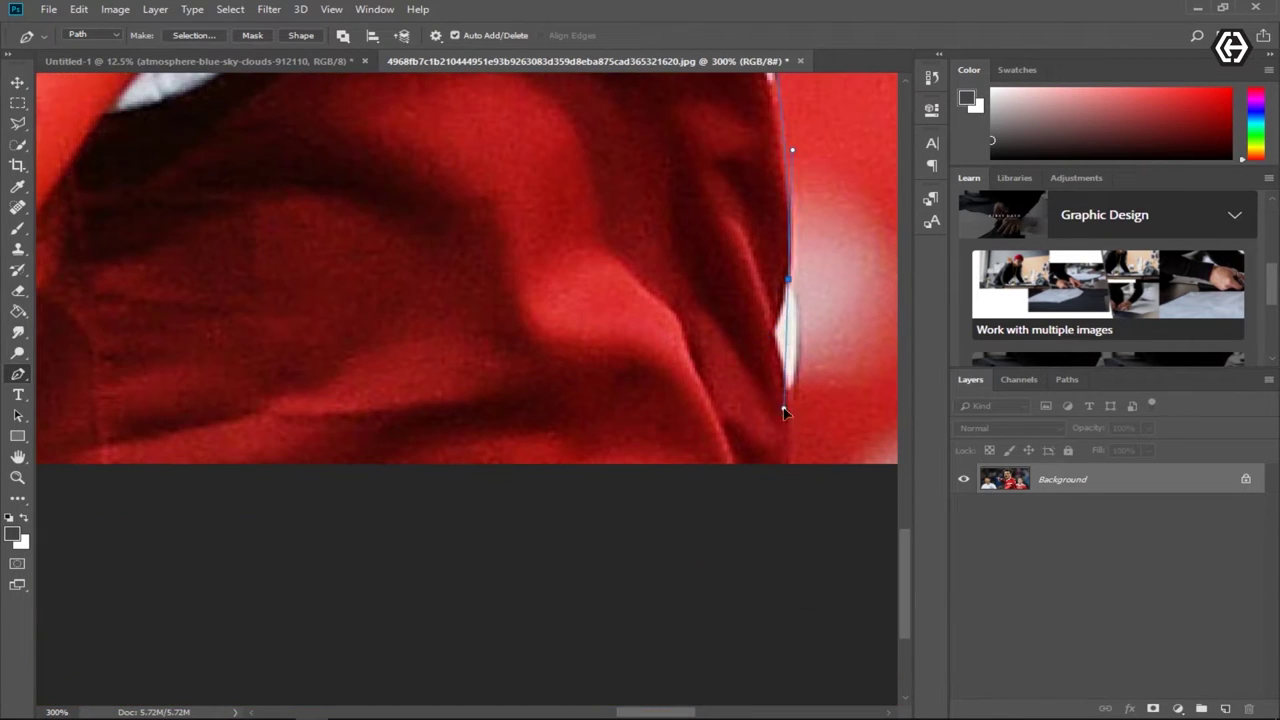
pyautogui.hotkey('ctrl', '-')
pyautogui.hotkey('ctrl', '-')
pyautogui.hotkey('ctrl', '-')
# Step: Turn the pen path around the player into a selection
pyautogui.rightClick(390, 305)
pyautogui.click(440, 367)
pyautogui.click(729, 189)
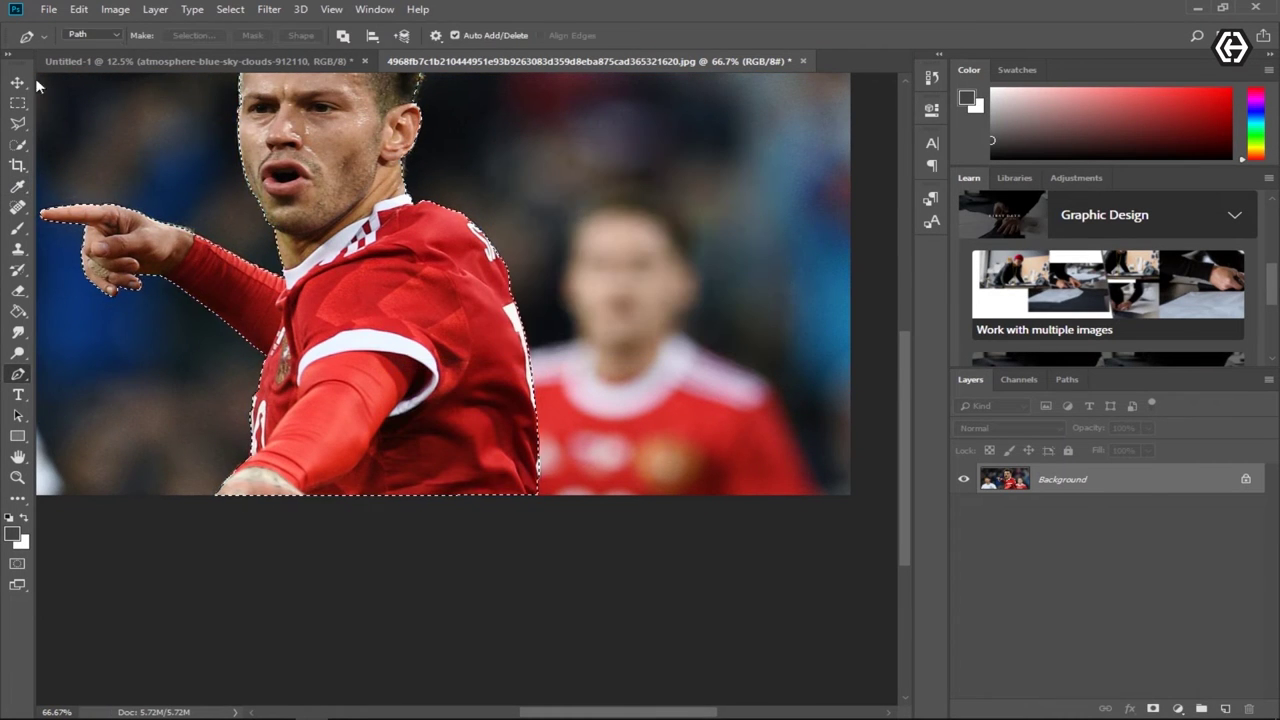
pyautogui.click(17, 144)
pyautogui.scroll(1, 475, 255)
pyautogui.scroll(1, 472, 220)
# Step: In Select and Mask, add the top hair, lower Transparency and refine the hair edges
pyautogui.click(511, 35)
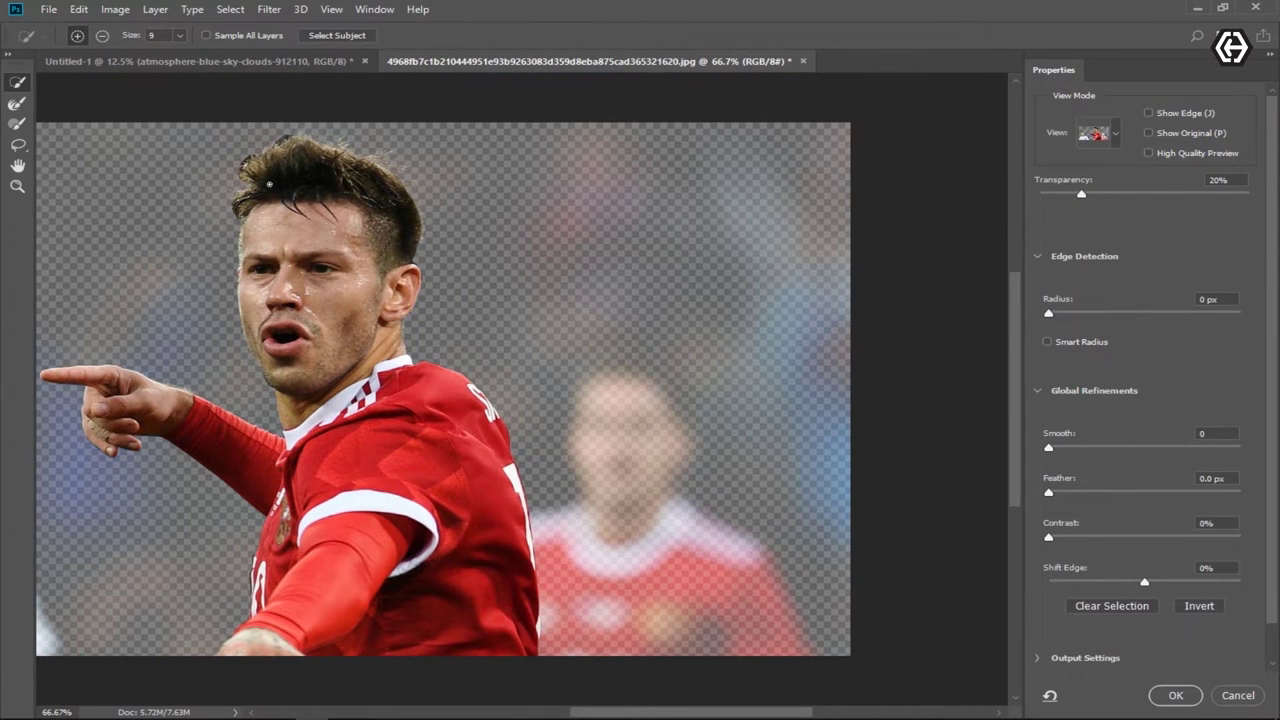
pyautogui.moveTo(247, 166); pyautogui.dragTo(464, 168)
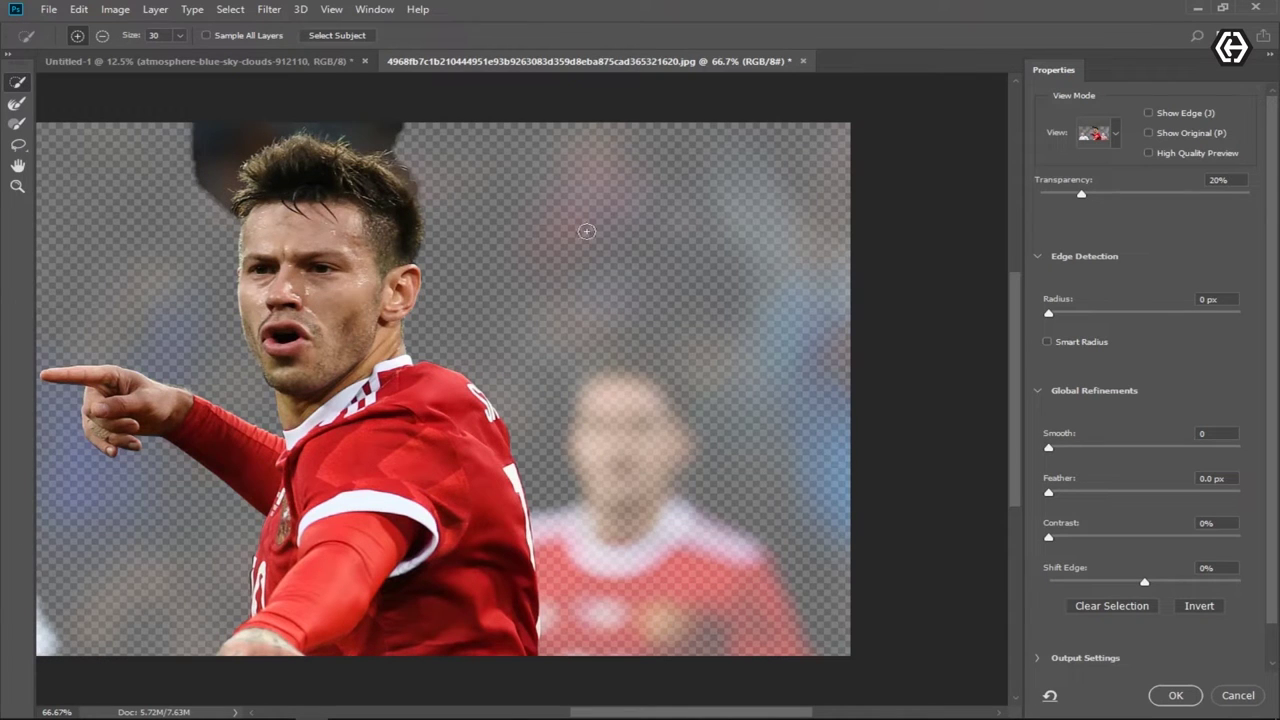
pyautogui.moveTo(1081, 194)
pyautogui.mouseDown()
pyautogui.moveTo(1038, 196)
pyautogui.moveTo(1078, 198)
pyautogui.mouseUp()
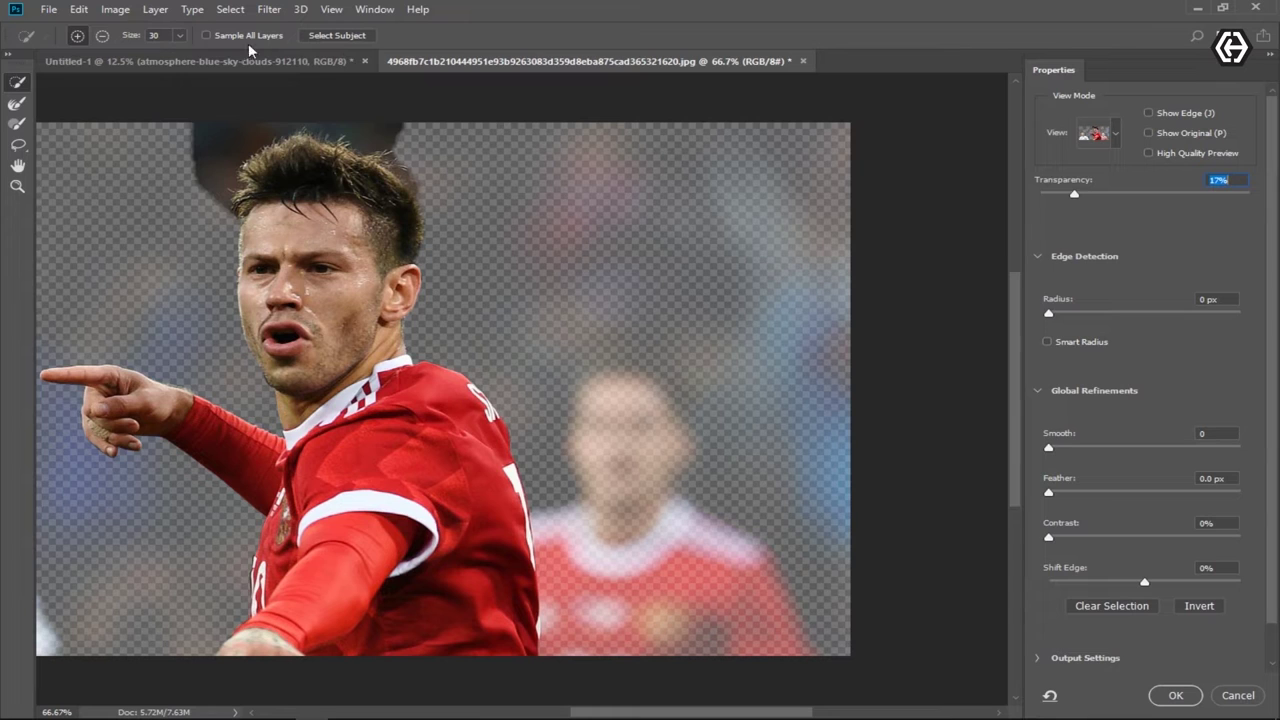
pyautogui.click(315, 38)
pyautogui.click(654, 277)
pyautogui.click(18, 106)
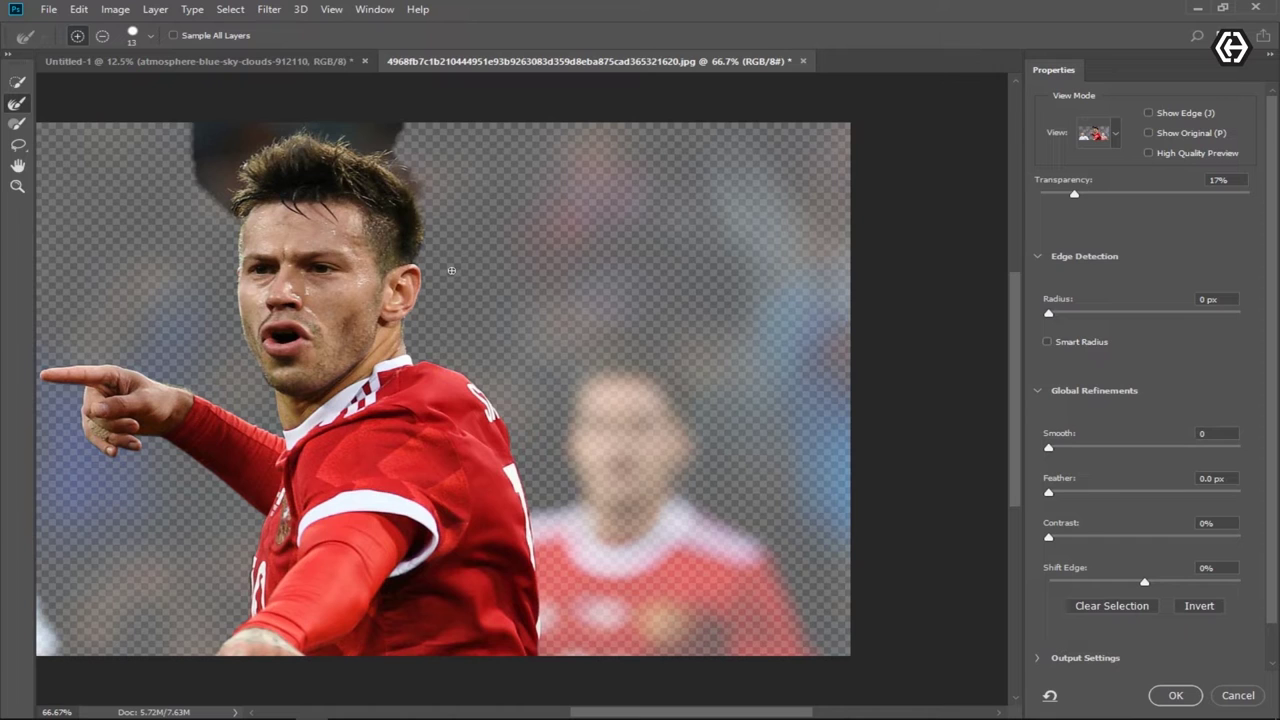
pyautogui.moveTo(256, 239); pyautogui.dragTo(245, 173)
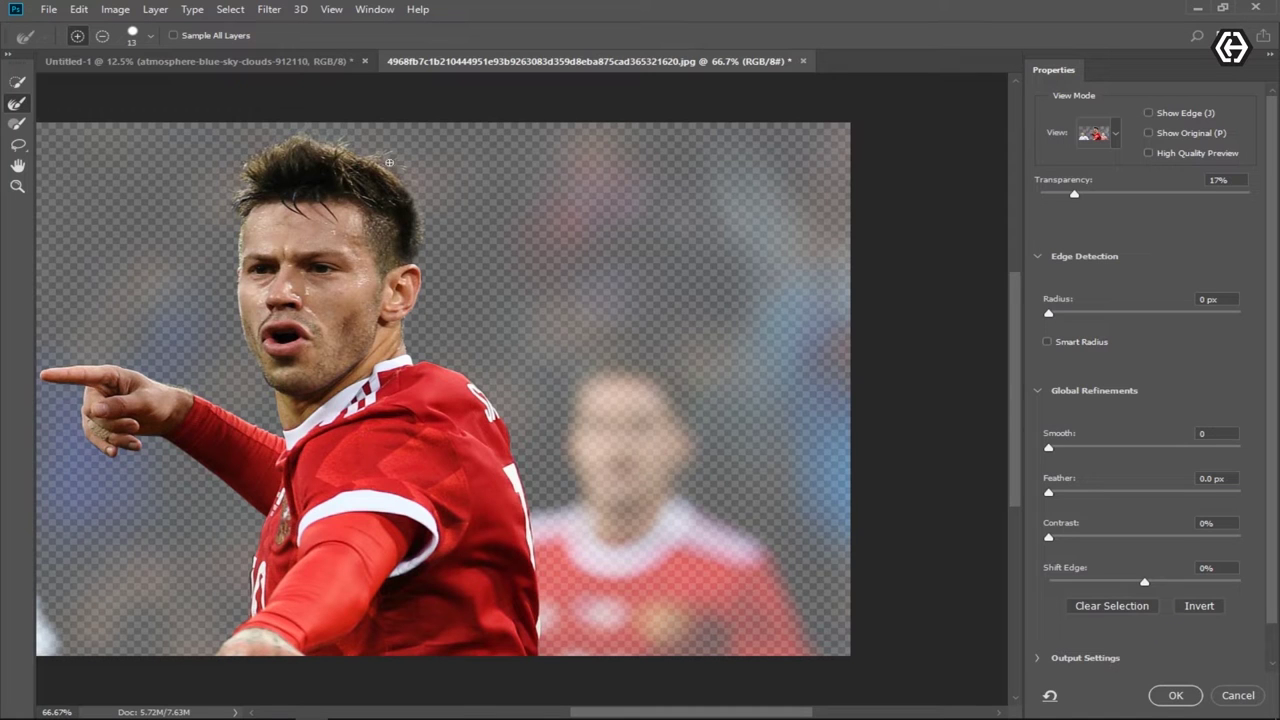
pyautogui.click(1176, 696)
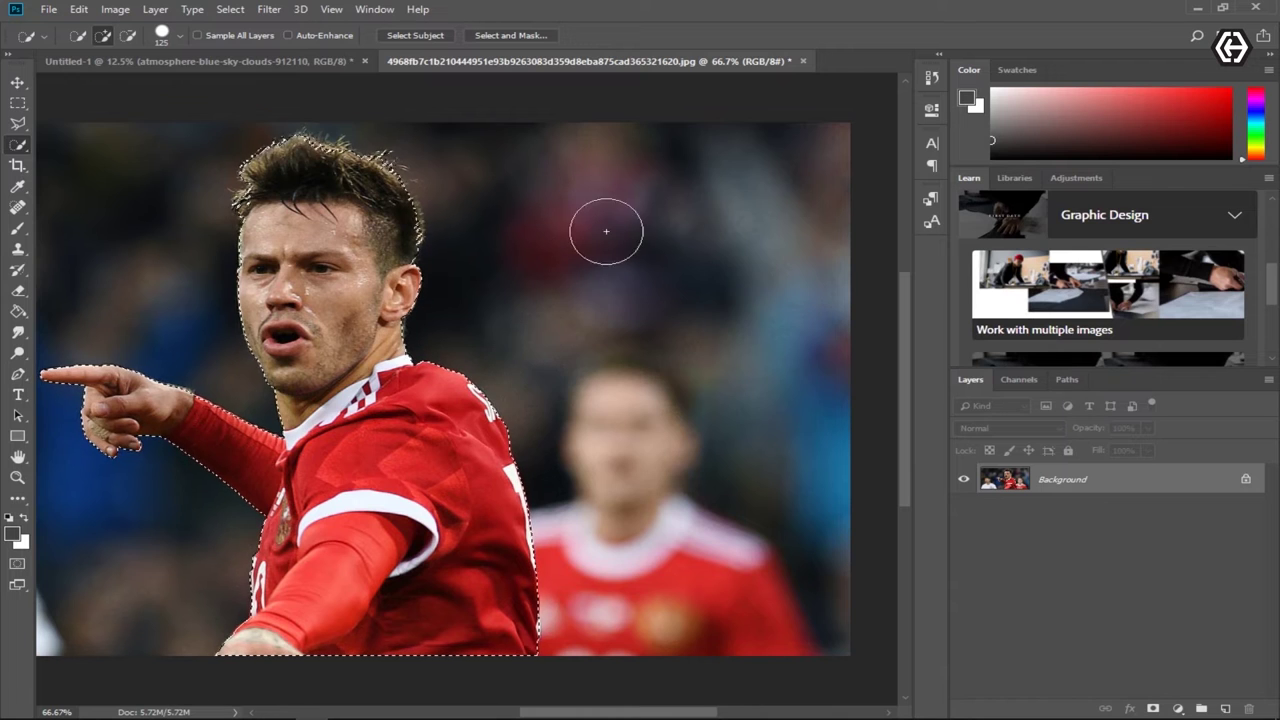
# Step: Reapply Select and Mask and drag the cut-out player onto the stadium poster
pyautogui.click(511, 35)
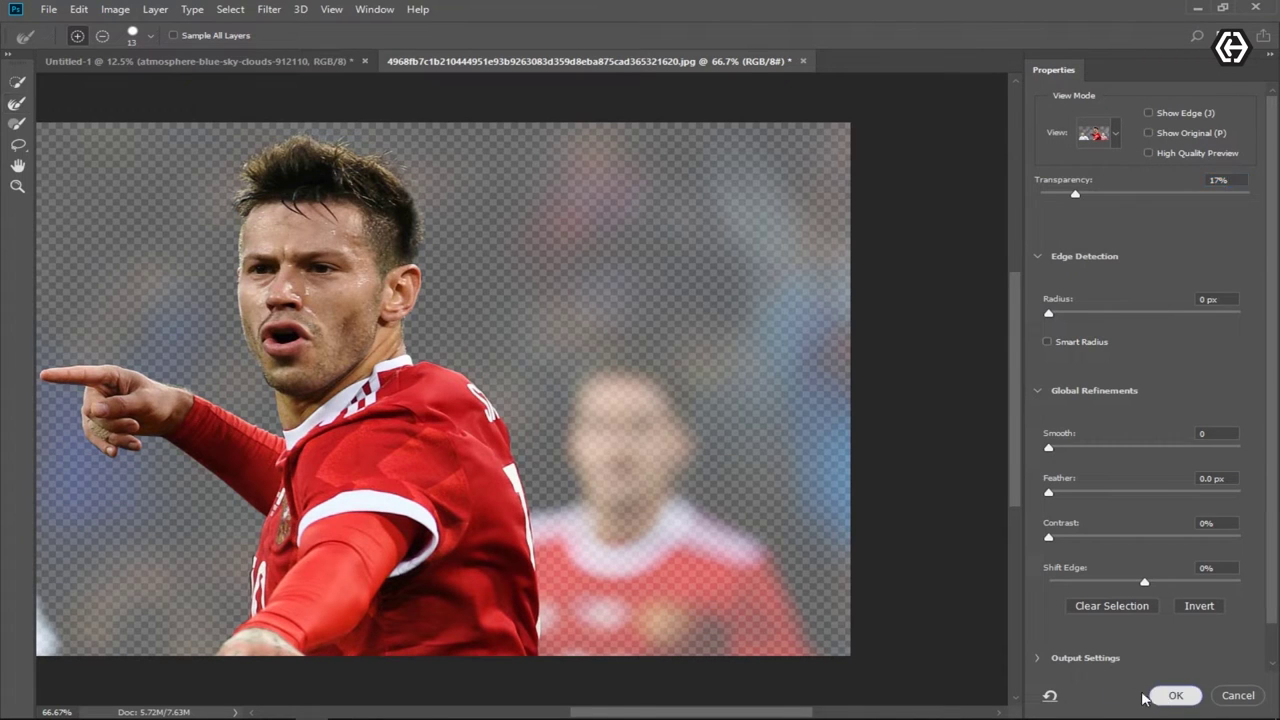
pyautogui.click(1172, 696)
pyautogui.moveTo(354, 341); pyautogui.dragTo(520, 484)
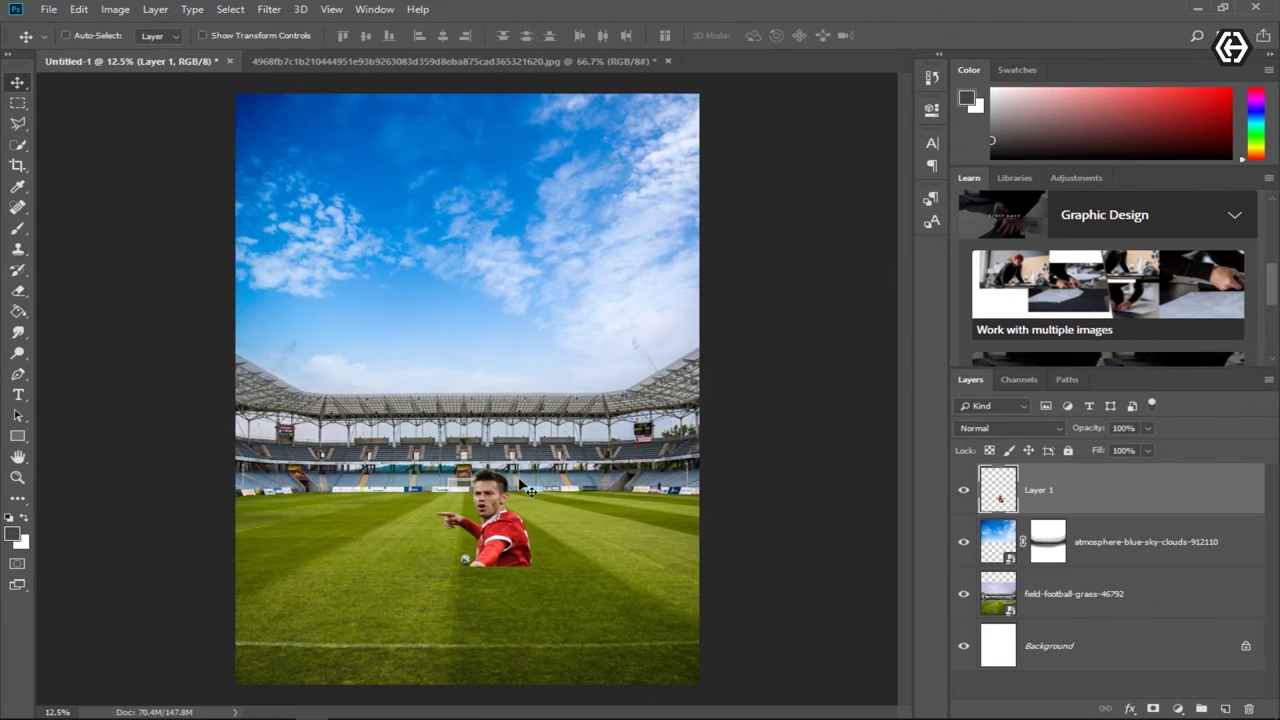
# Step: Scale up the player cut-out on Layer 1 to fill the lower half of the poster
pyautogui.click(207, 35)
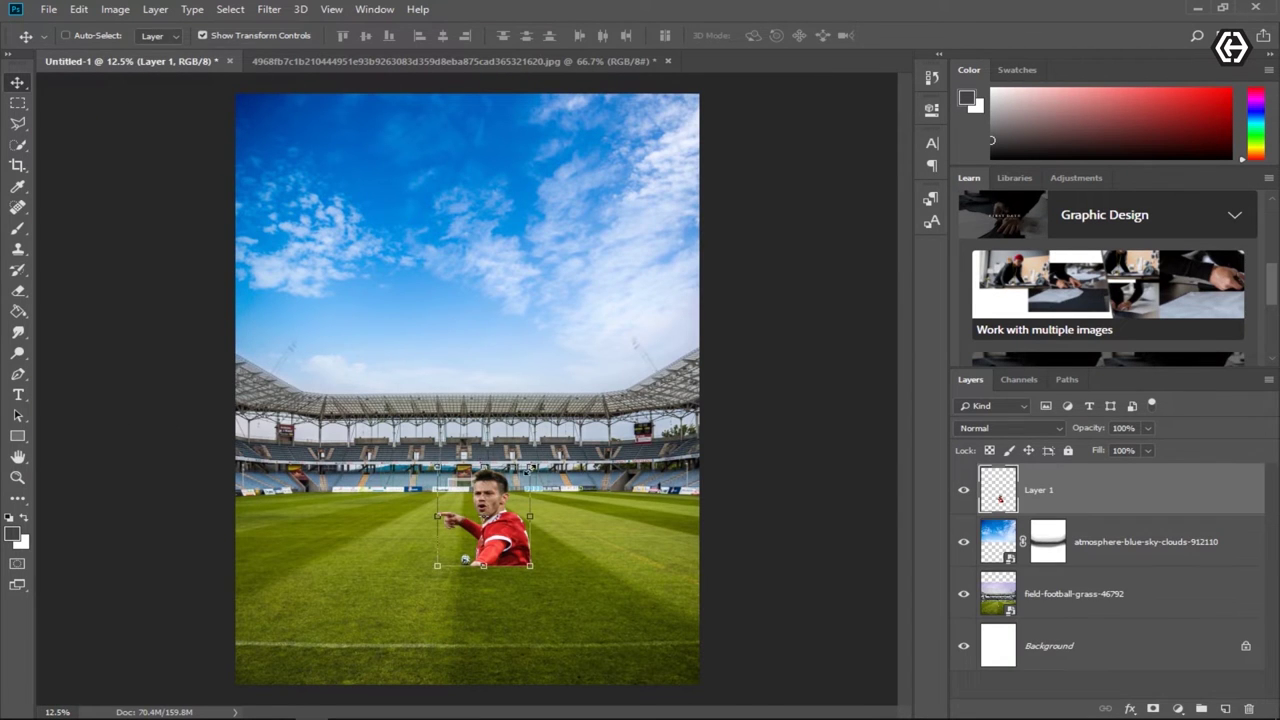
pyautogui.moveTo(531, 467); pyautogui.dragTo(851, 120)
pyautogui.moveTo(776, 271)
pyautogui.mouseDown()
pyautogui.moveTo(568, 388)
pyautogui.moveTo(594, 376)
pyautogui.mouseUp()
pyautogui.moveTo(678, 237)
pyautogui.mouseDown()
pyautogui.moveTo(624, 247)
pyautogui.moveTo(594, 286)
pyautogui.mouseUp()
pyautogui.moveTo(540, 398)
pyautogui.mouseDown()
pyautogui.moveTo(588, 412)
pyautogui.moveTo(577, 411)
pyautogui.mouseUp()
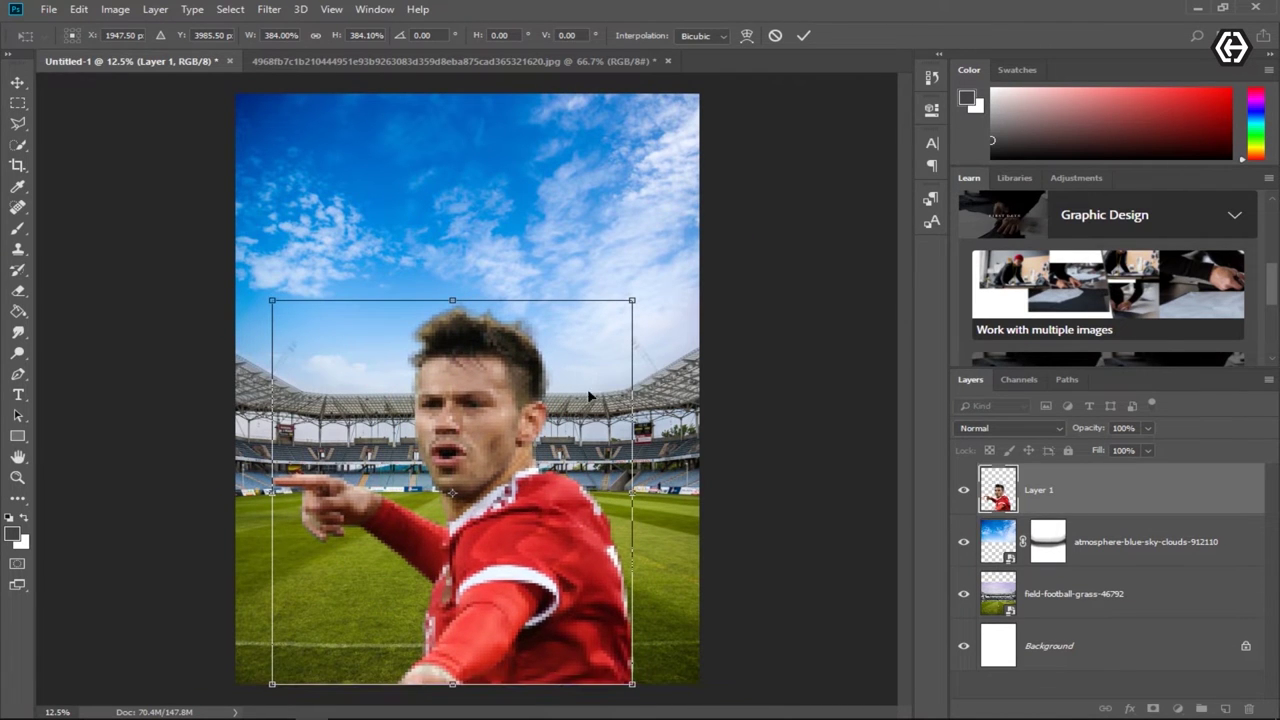
pyautogui.moveTo(632, 300); pyautogui.dragTo(692, 236)
pyautogui.moveTo(628, 364); pyautogui.dragTo(613, 364)
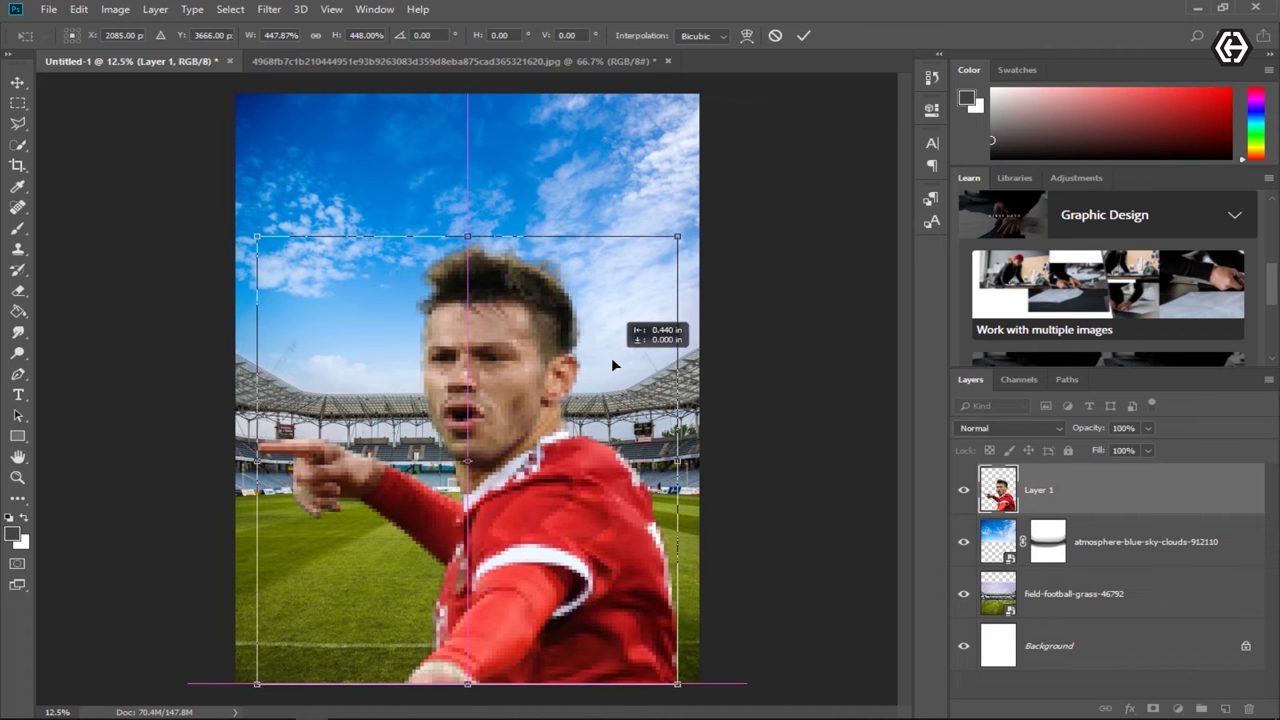
pyautogui.click(803, 36)
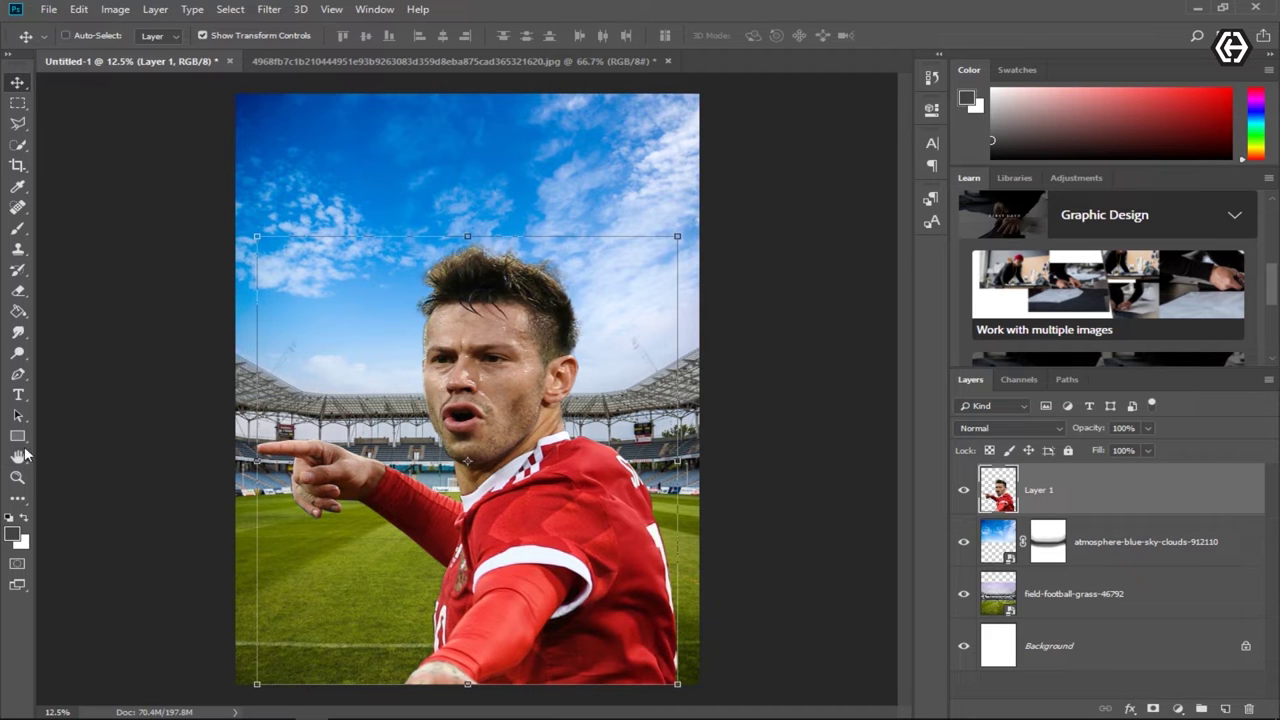
pyautogui.click(17, 229)
pyautogui.click(24, 517)
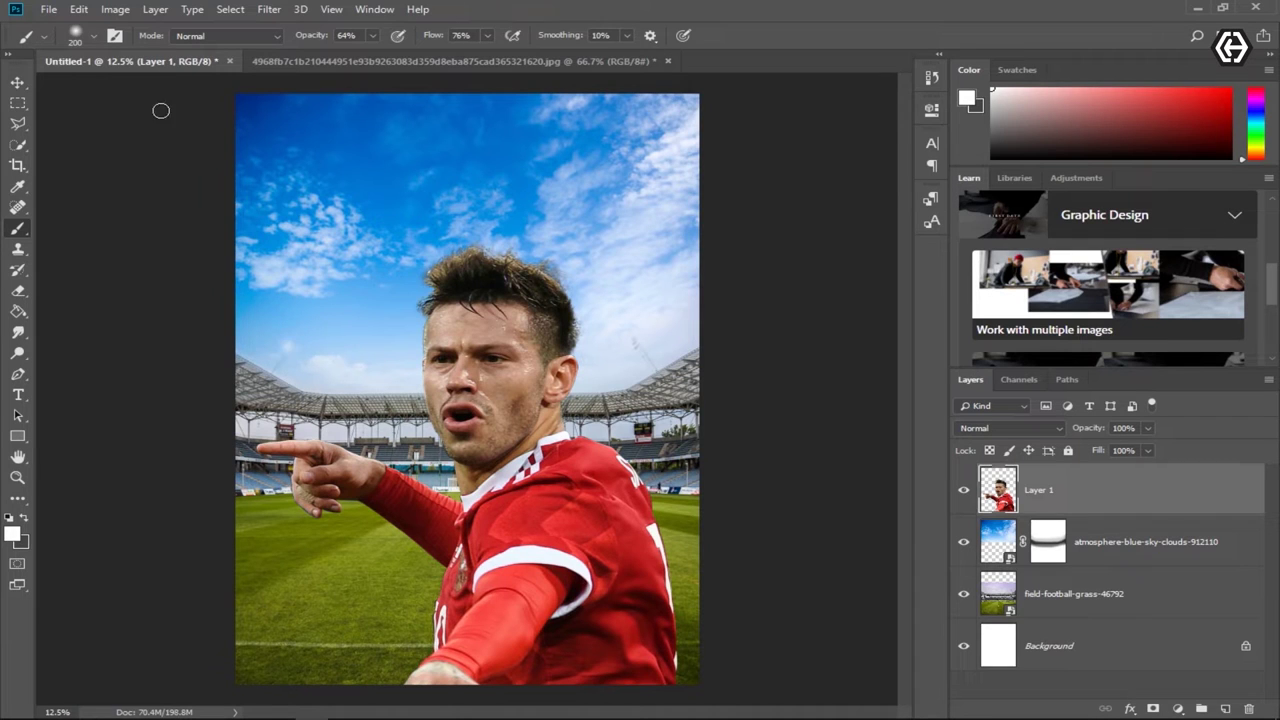
# Step: Set a soft white brush to 100% opacity and 100% flow, testing a dab then undoing it
pyautogui.click(94, 38)
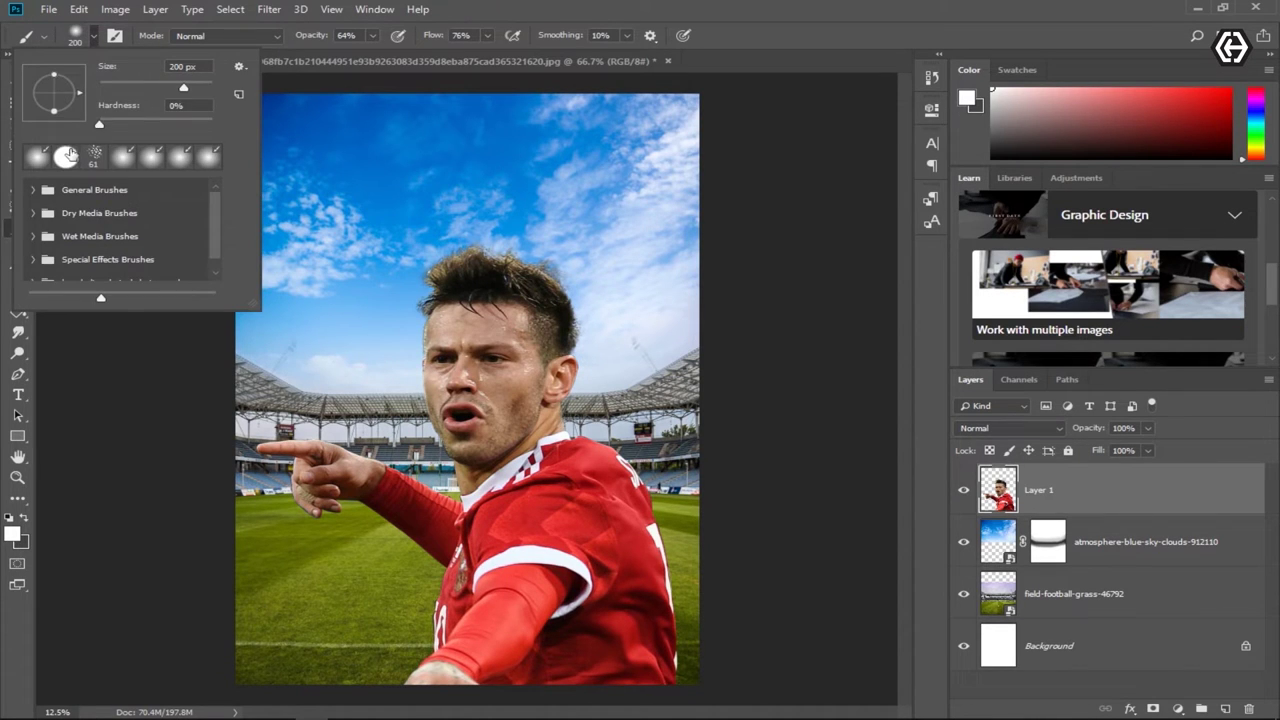
pyautogui.click(96, 36)
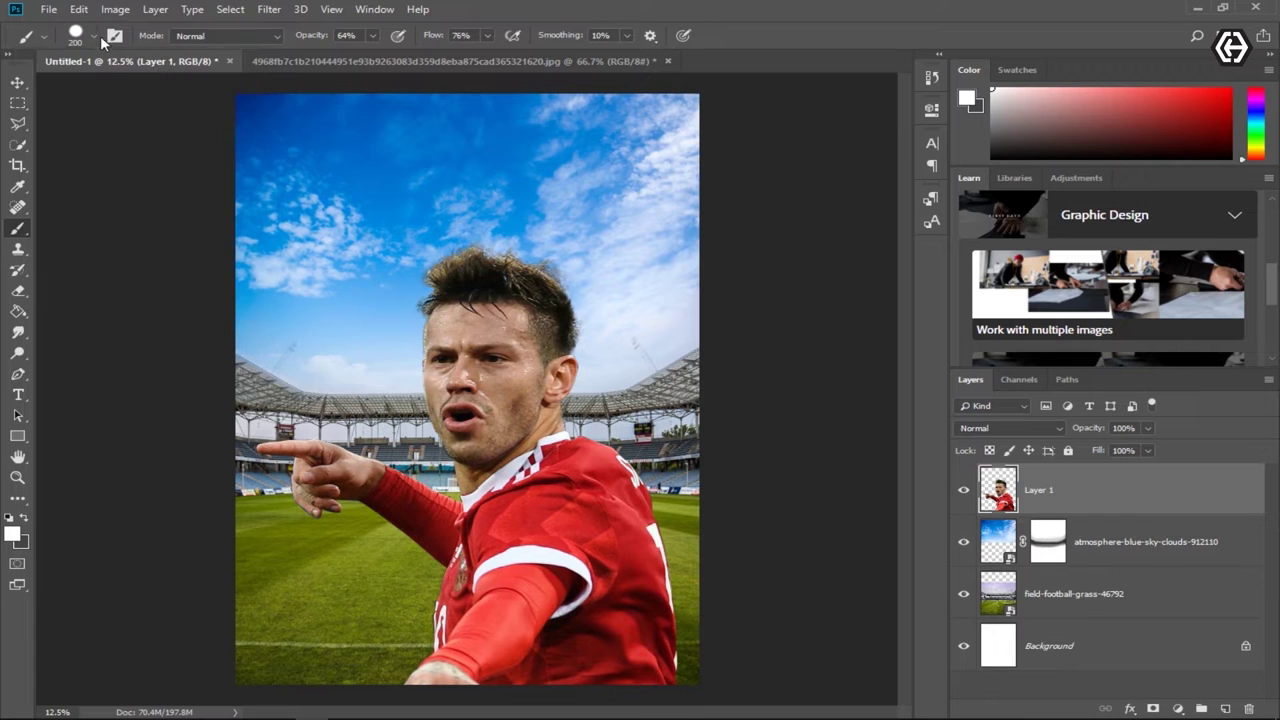
pyautogui.moveTo(318, 36); pyautogui.dragTo(436, 45)
pyautogui.moveTo(438, 36); pyautogui.dragTo(527, 44)
pyautogui.click(633, 343)
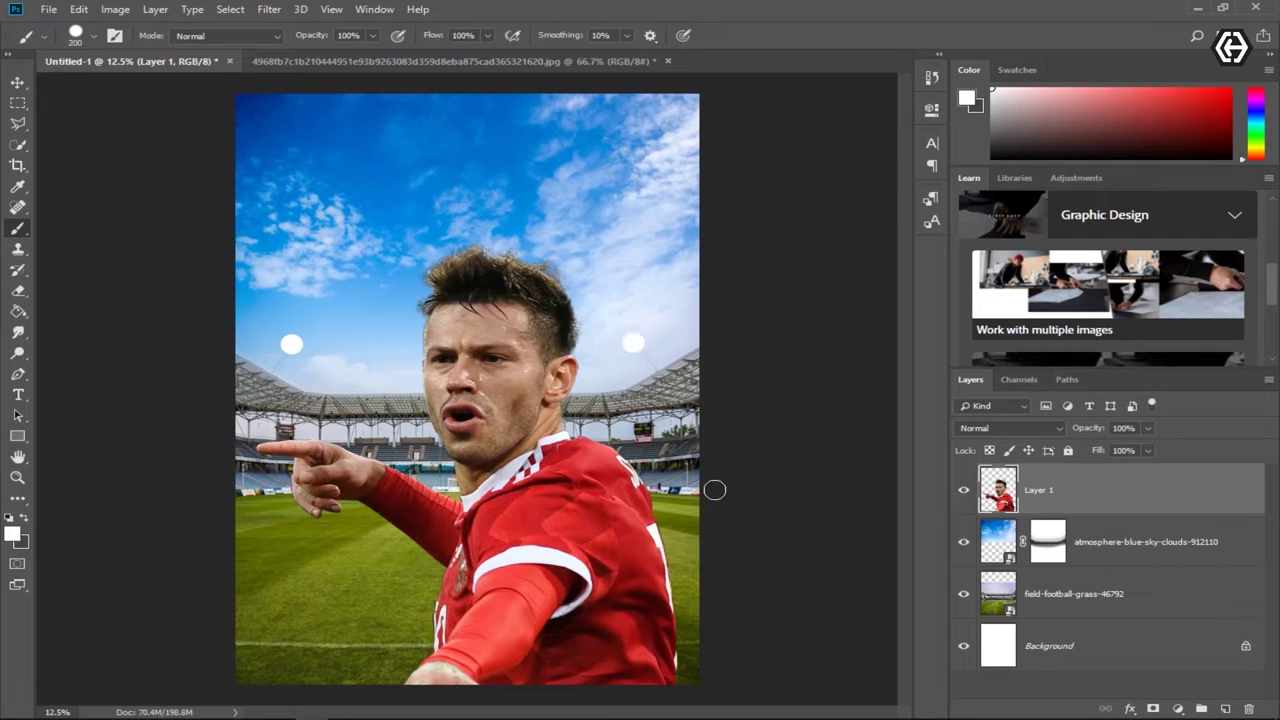
pyautogui.press('[')
pyautogui.press('[')
pyautogui.hotkey('ctrl', 'z')
pyautogui.hotkey('ctrl', 'z')
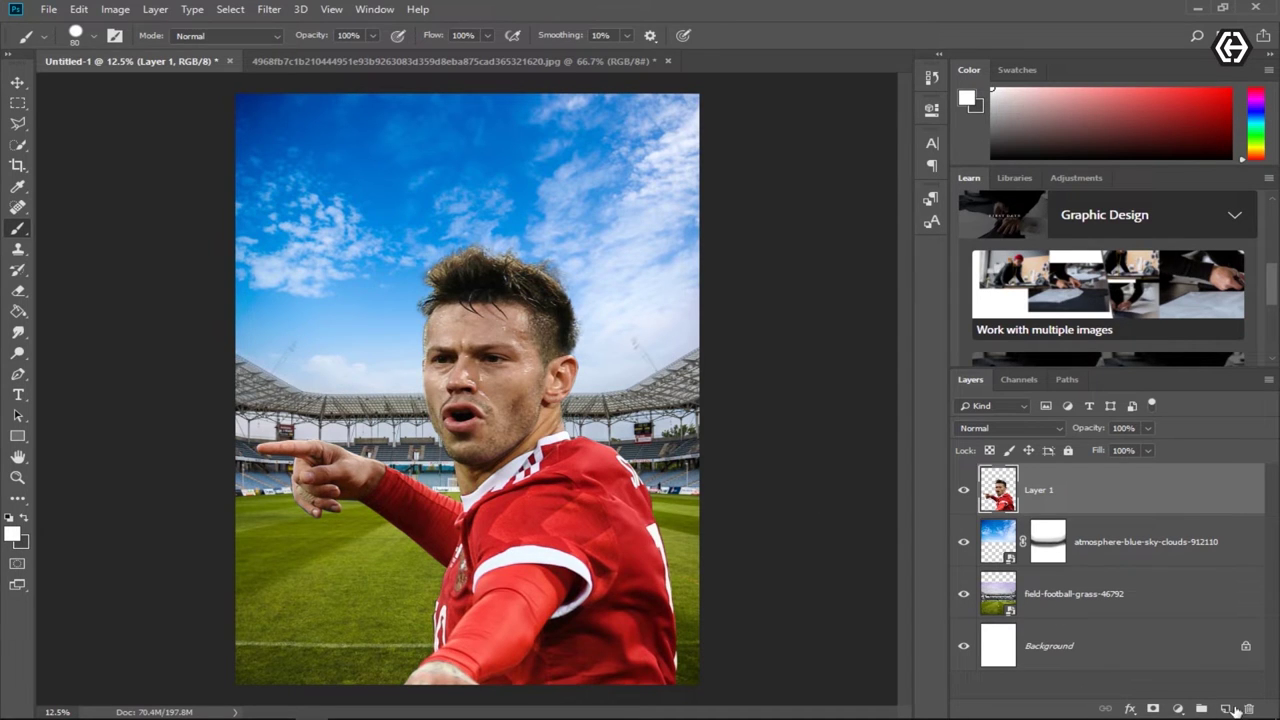
# Step: On a new layer, paint a larger white floodlight dab above the stadium roof
pyautogui.click(1226, 709)
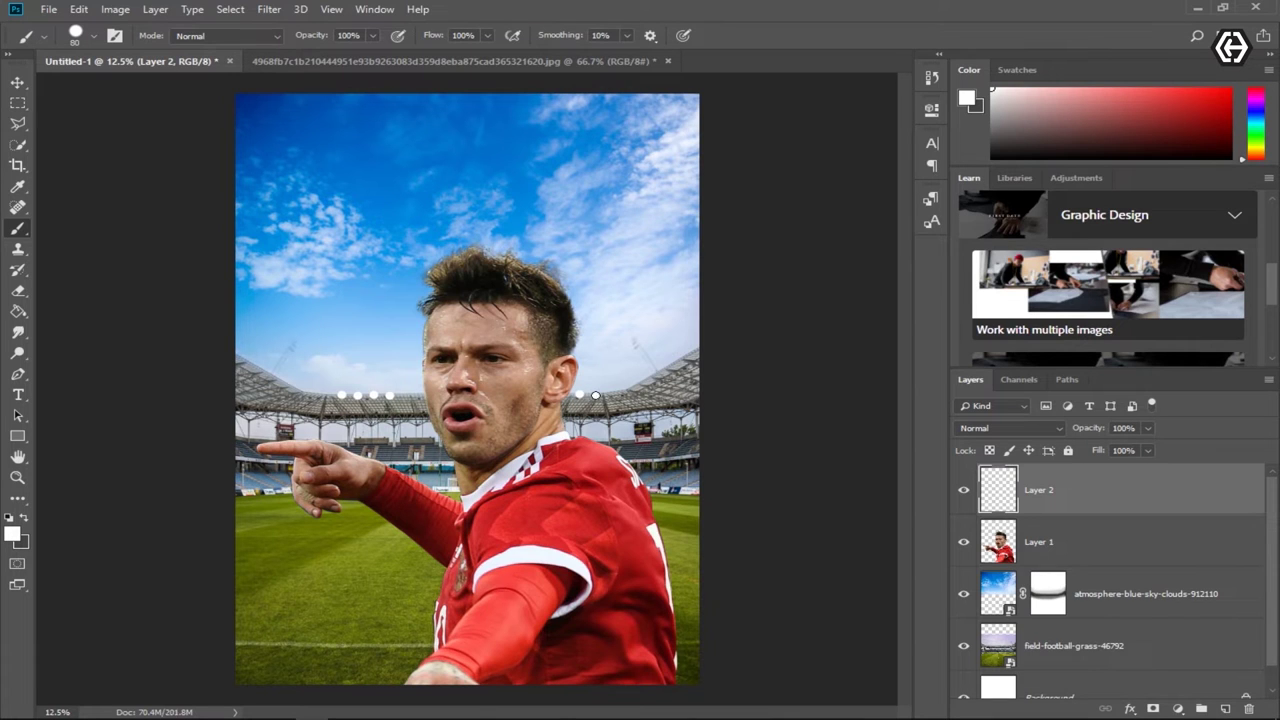
pyautogui.press(']')
pyautogui.press(']')
pyautogui.click(634, 343)
# Step: Soften the floodlight dabs with a 40.1-pixel Gaussian Blur
pyautogui.click(276, 12)
pyautogui.moveTo(279, 190)
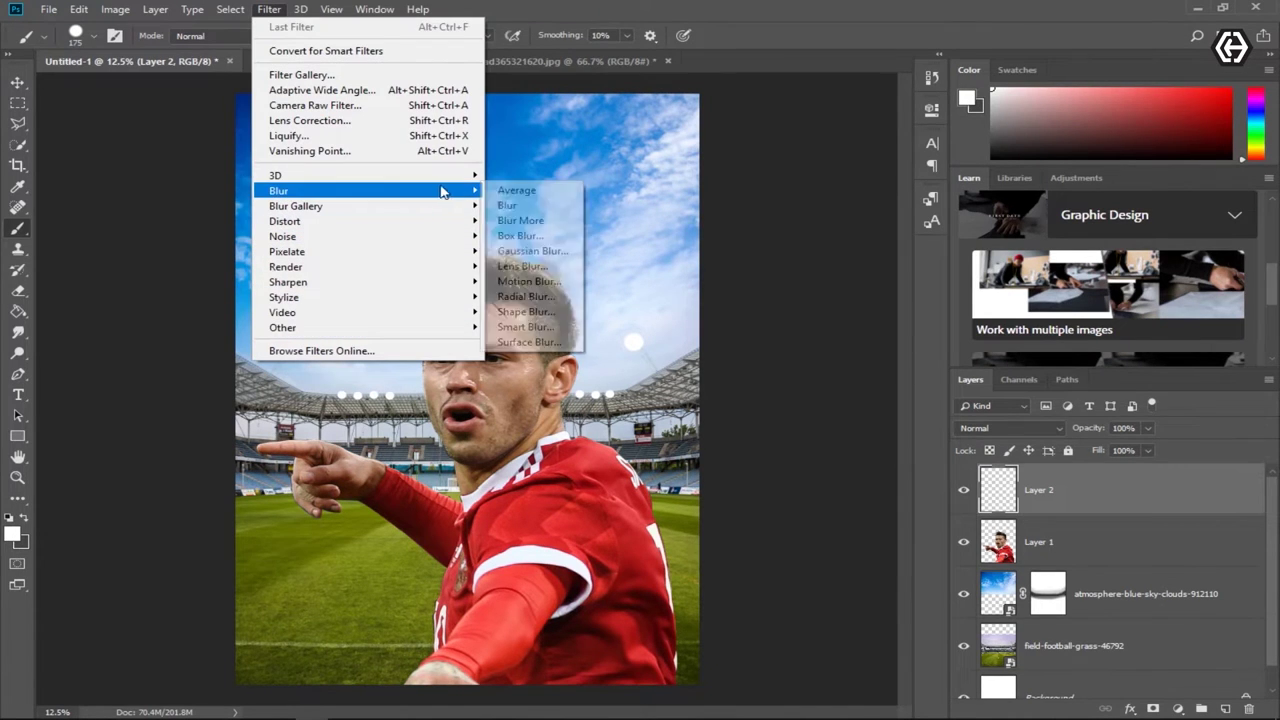
pyautogui.click(516, 251)
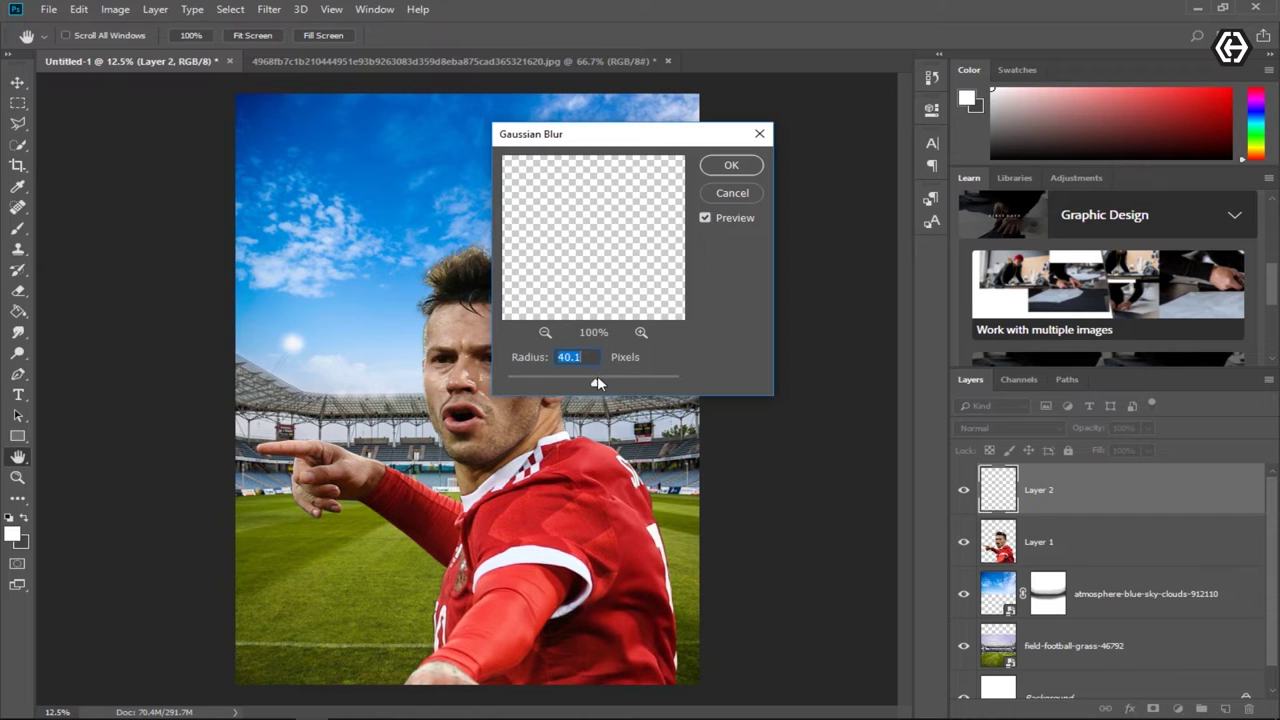
pyautogui.click(731, 166)
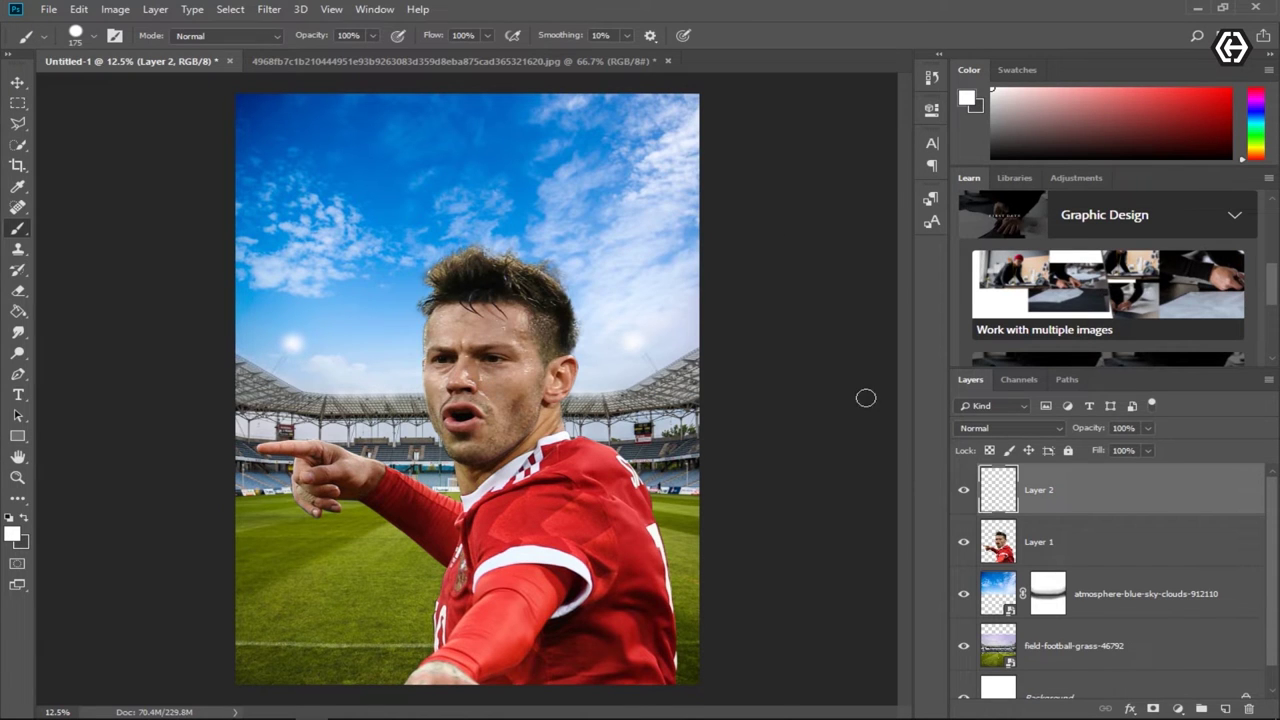
pyautogui.click(1126, 557)
pyautogui.click(1123, 610)
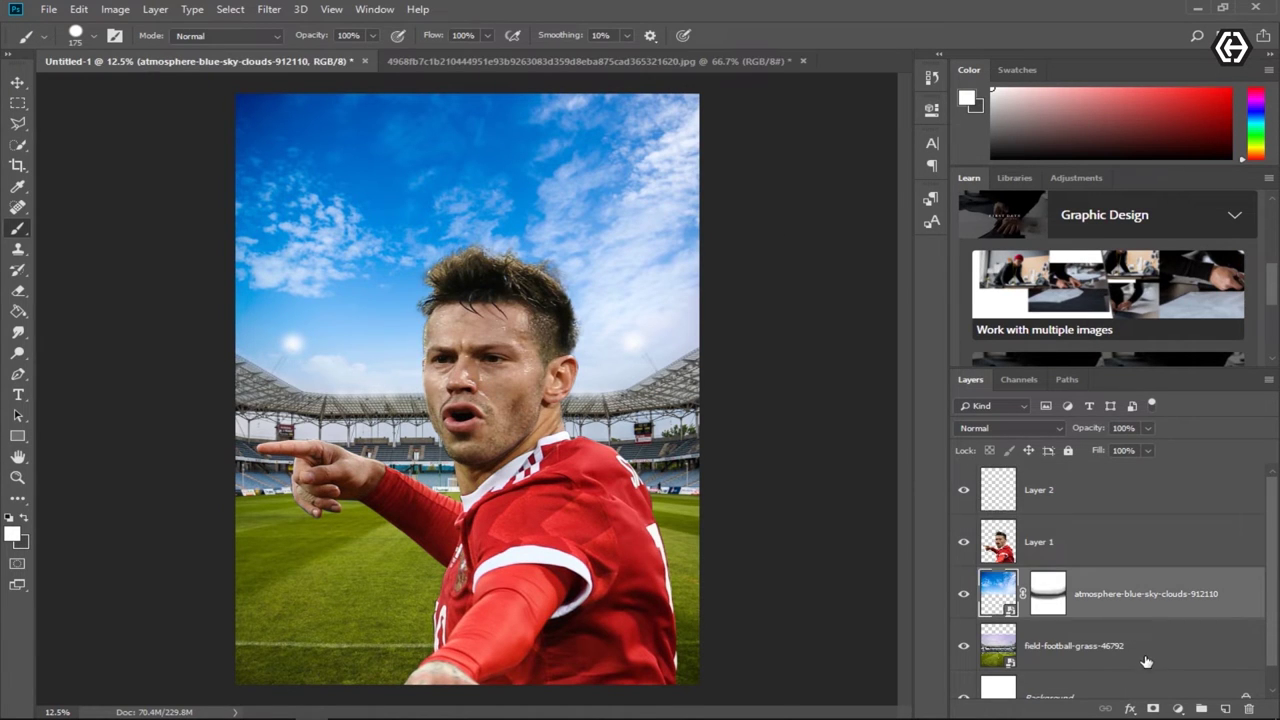
# Step: Add a Brightness/Contrast adjustment above the sky, lowering it to darken the stadium
pyautogui.click(1177, 708)
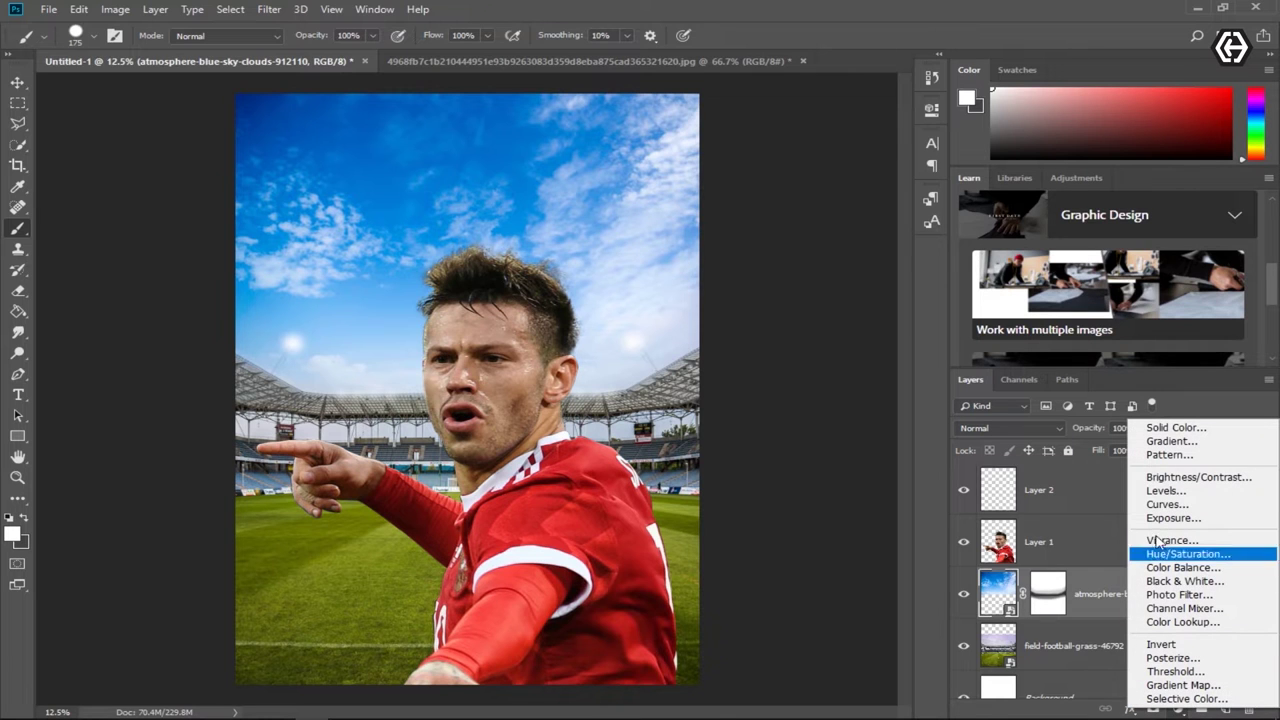
pyautogui.click(1183, 478)
pyautogui.moveTo(779, 196)
pyautogui.mouseDown()
pyautogui.moveTo(727, 199)
pyautogui.moveTo(714, 230)
pyautogui.moveTo(652, 224)
pyautogui.mouseUp()
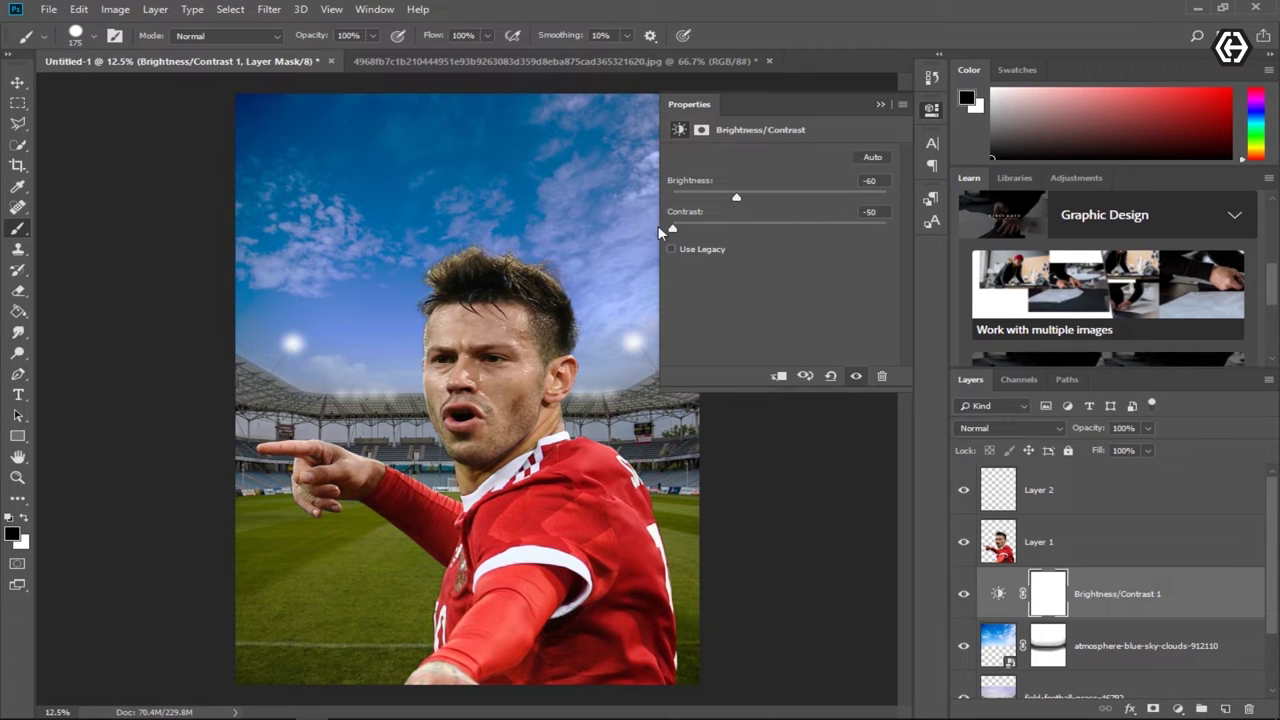
pyautogui.click(880, 104)
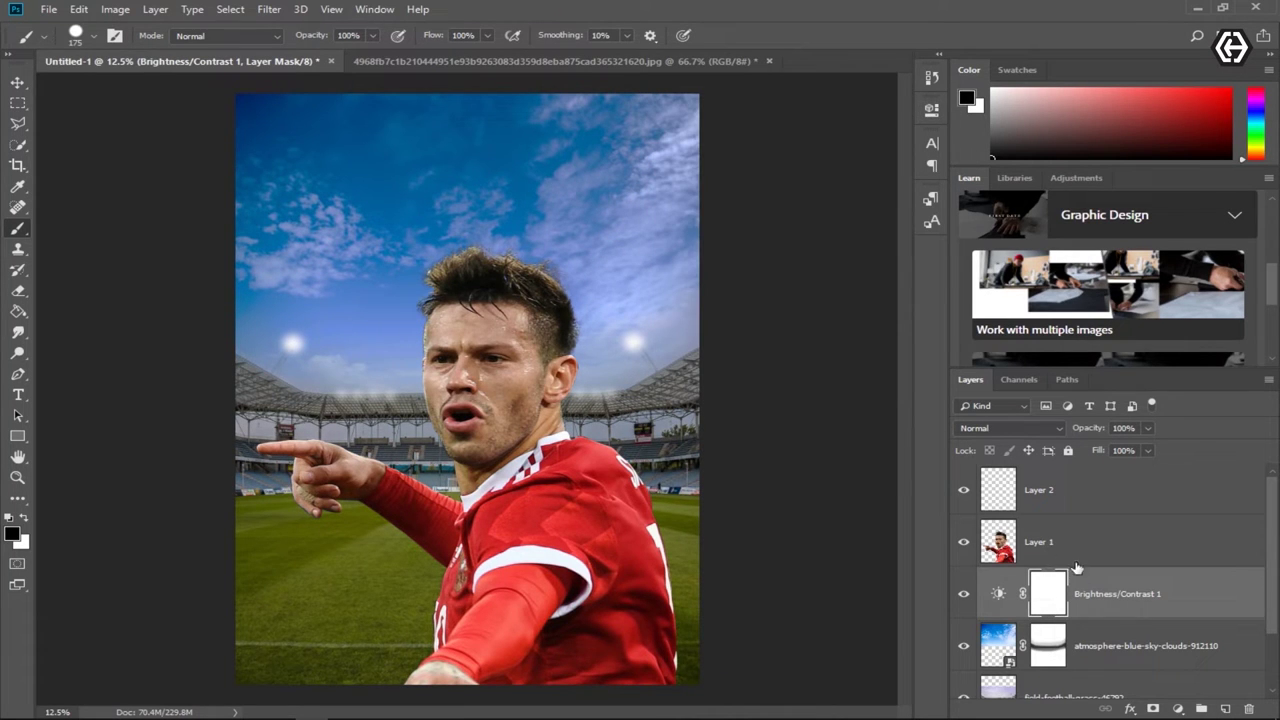
# Step: Add a Color Balance adjustment with midtones at -32, +3, -15 toward cyan and yellow
pyautogui.click(1178, 708)
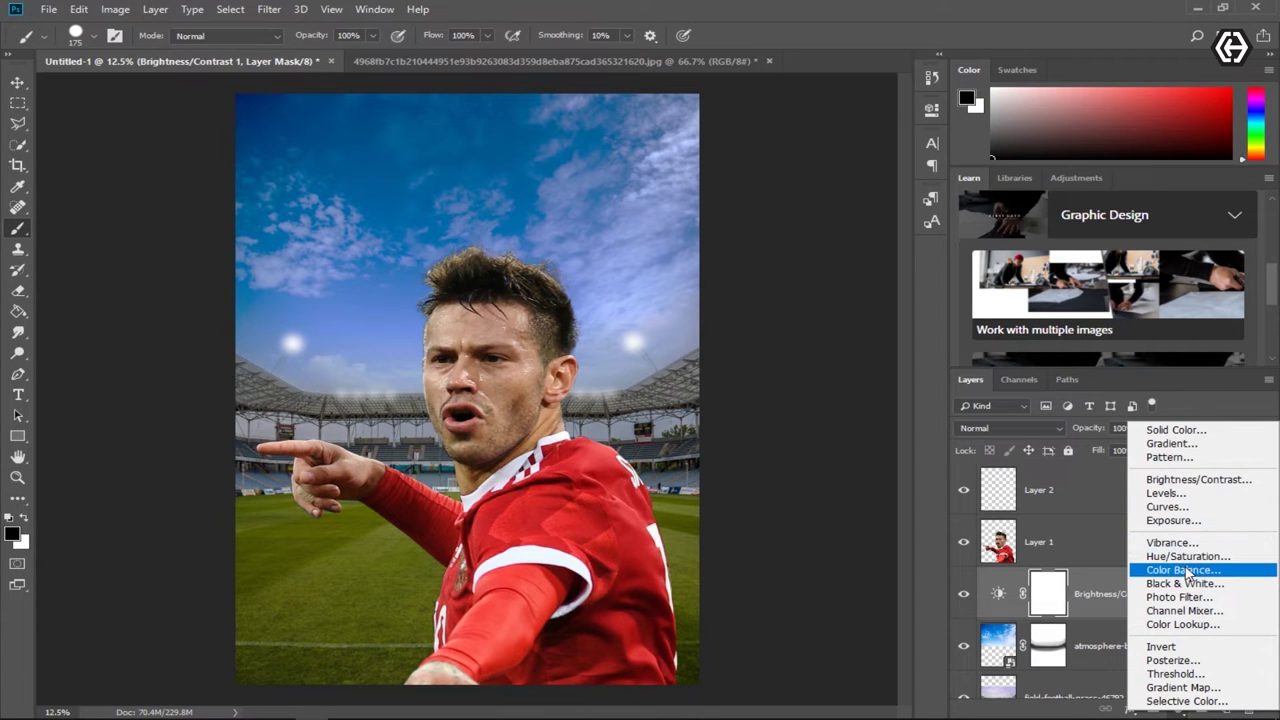
pyautogui.click(1183, 570)
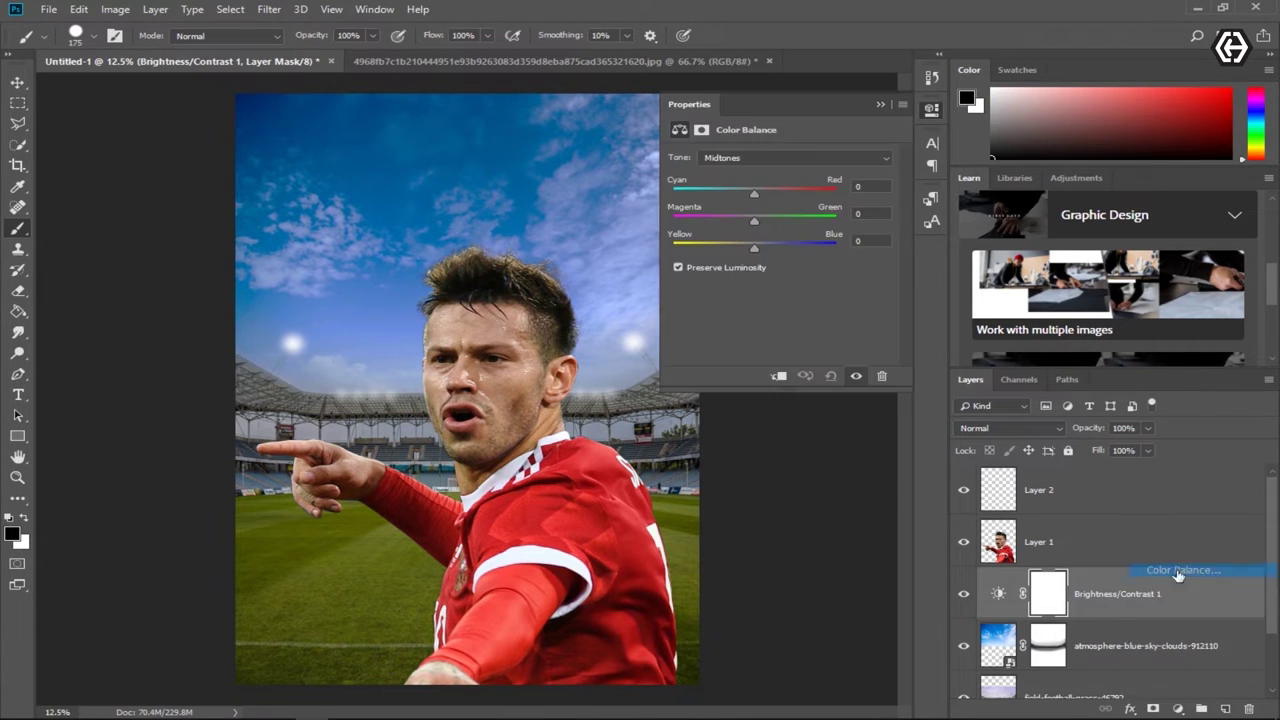
pyautogui.moveTo(754, 193)
pyautogui.mouseDown()
pyautogui.moveTo(723, 193)
pyautogui.moveTo(772, 224)
pyautogui.moveTo(720, 244)
pyautogui.moveTo(741, 250)
pyautogui.mouseUp()
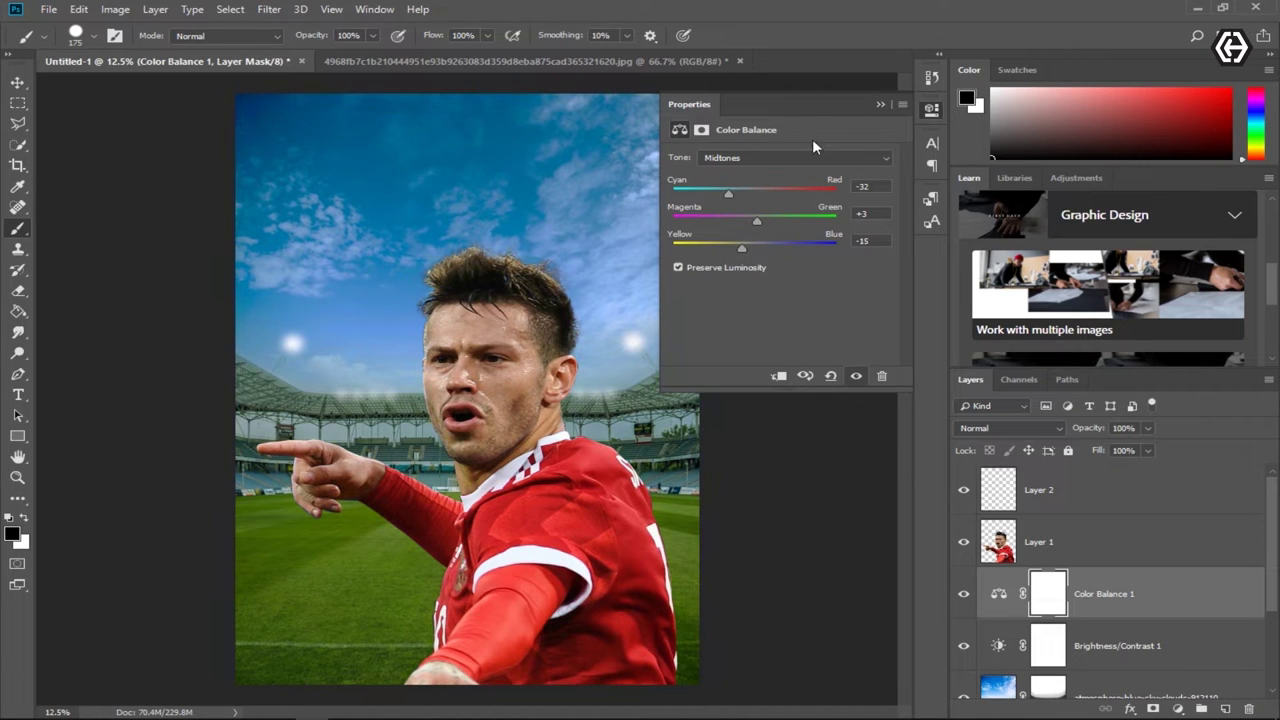
pyautogui.click(880, 105)
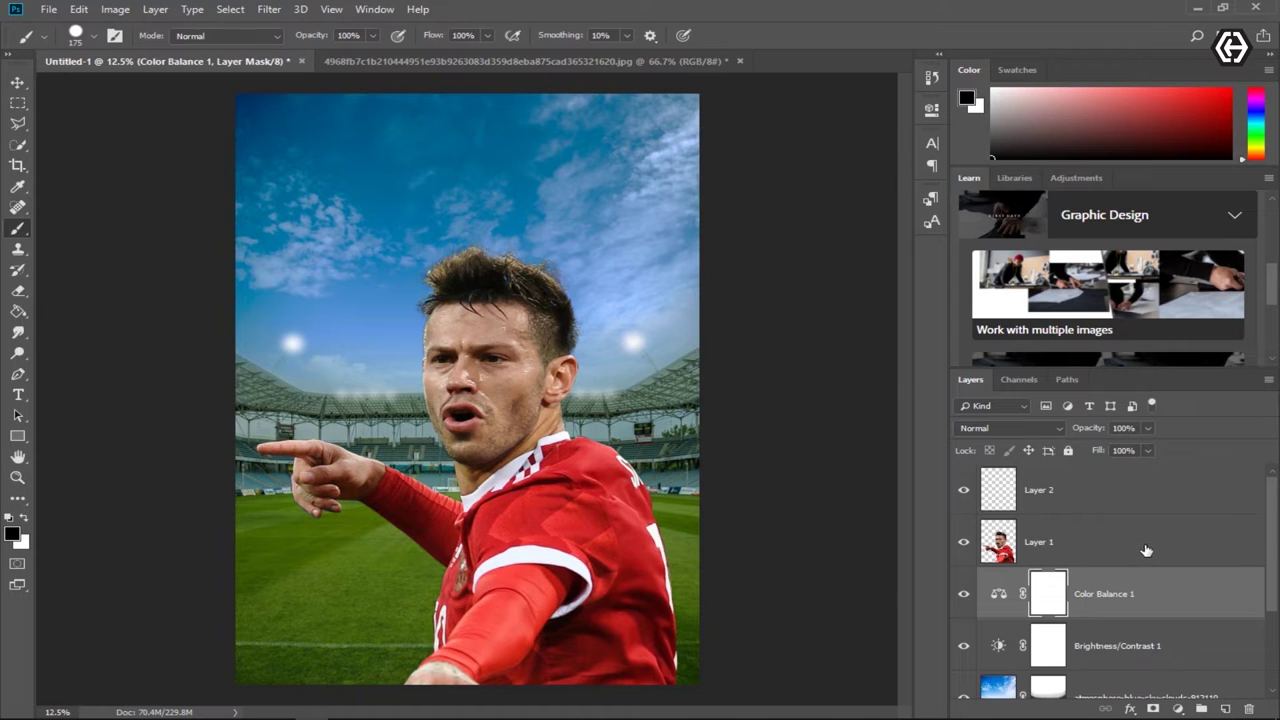
# Step: Select the atmosphere sky layer to prepare another adjustment
pyautogui.scroll(-1, 1150, 610)
pyautogui.click(1105, 655)
pyautogui.click(1177, 708)
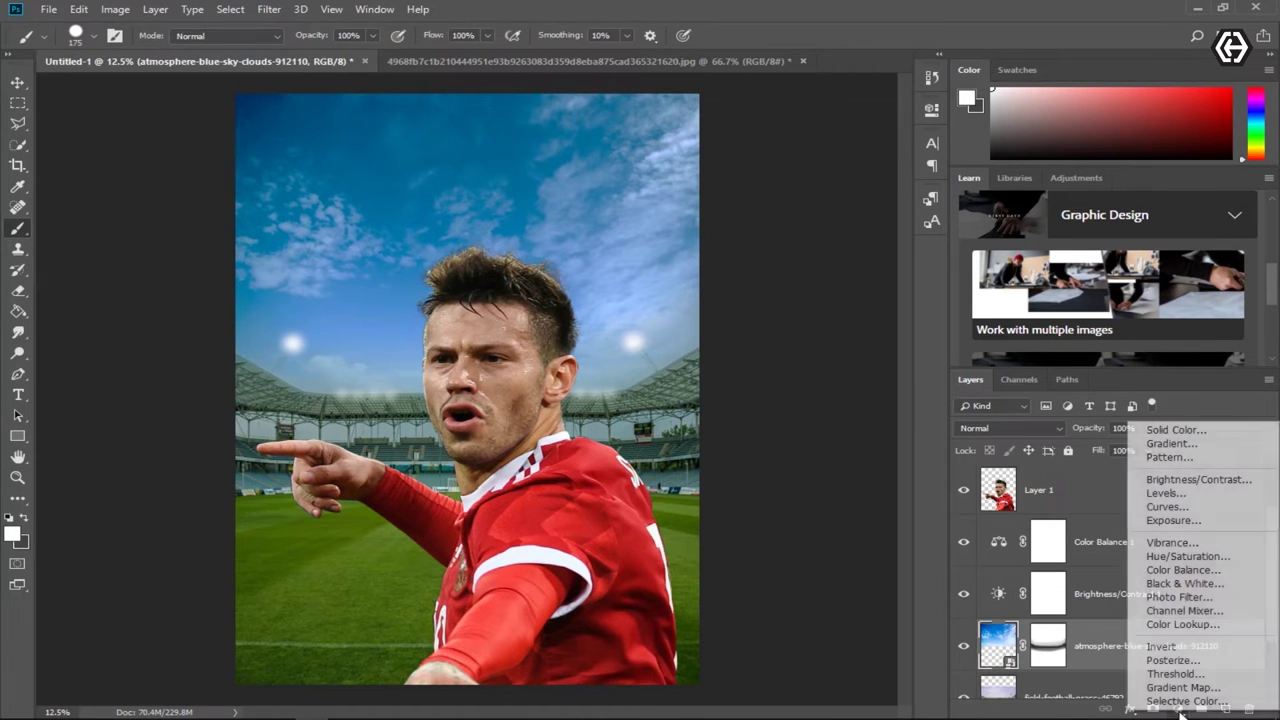
# Step: Add Brightness/Contrast 2 with lower brightness and slightly higher contrast, clipped to the sky layer
pyautogui.click(1196, 479)
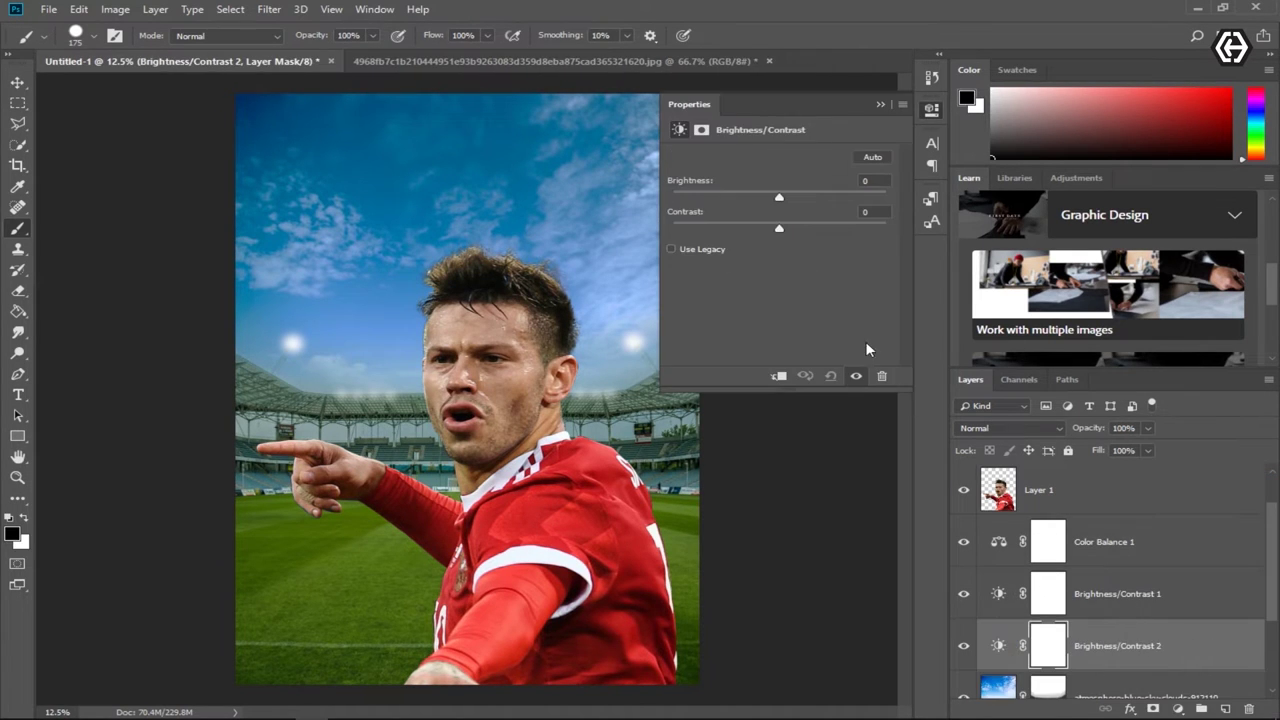
pyautogui.moveTo(777, 197); pyautogui.dragTo(756, 197)
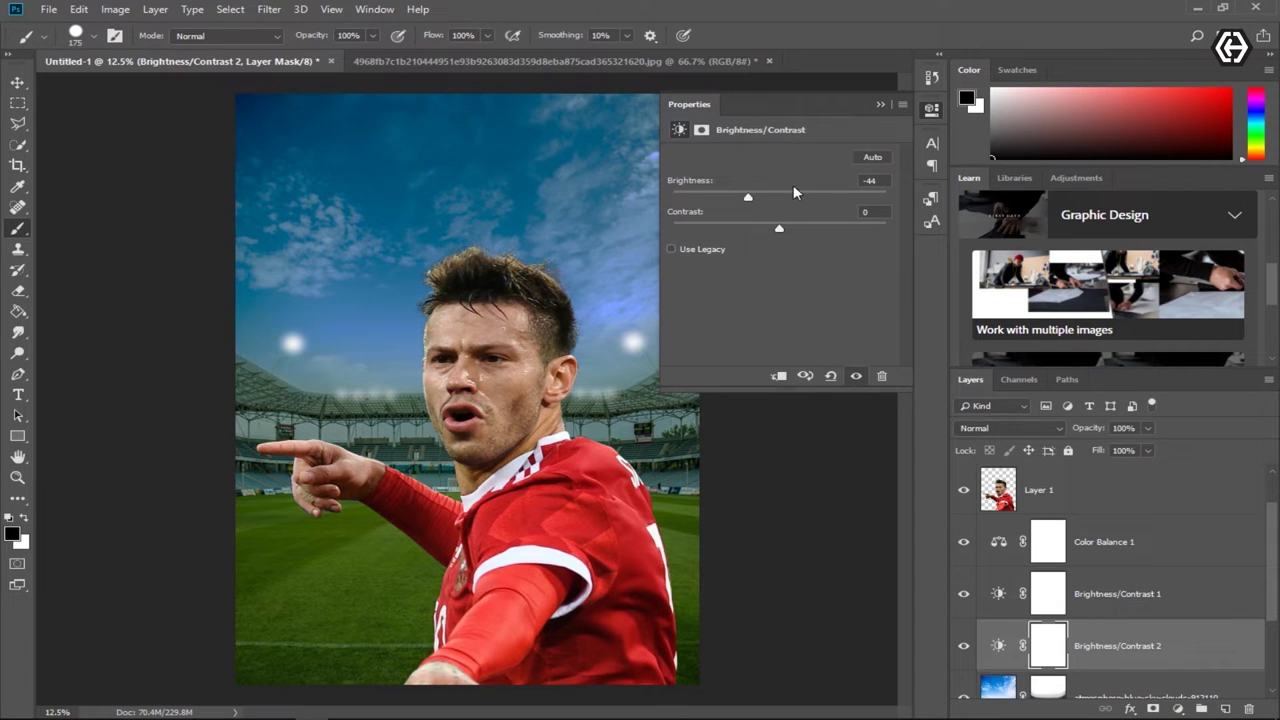
pyautogui.moveTo(780, 233); pyautogui.dragTo(788, 235)
pyautogui.click(880, 104)
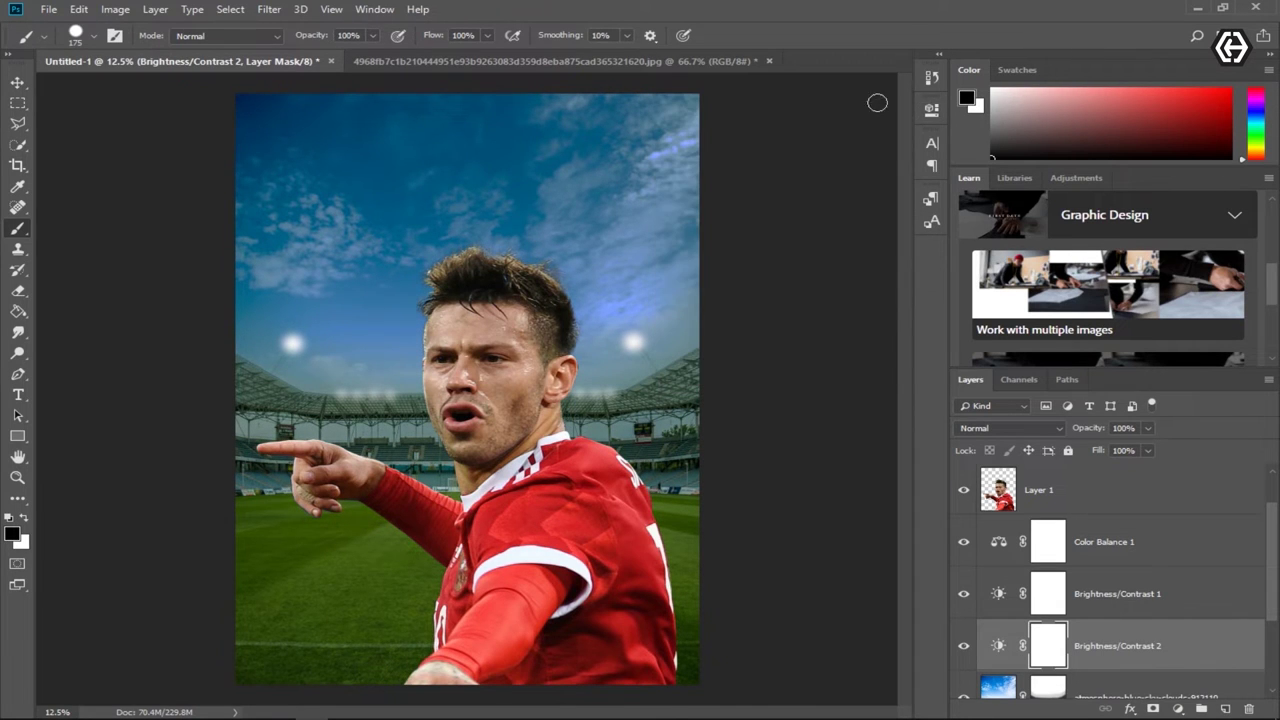
pyautogui.rightClick(1105, 650)
pyautogui.click(1112, 274)
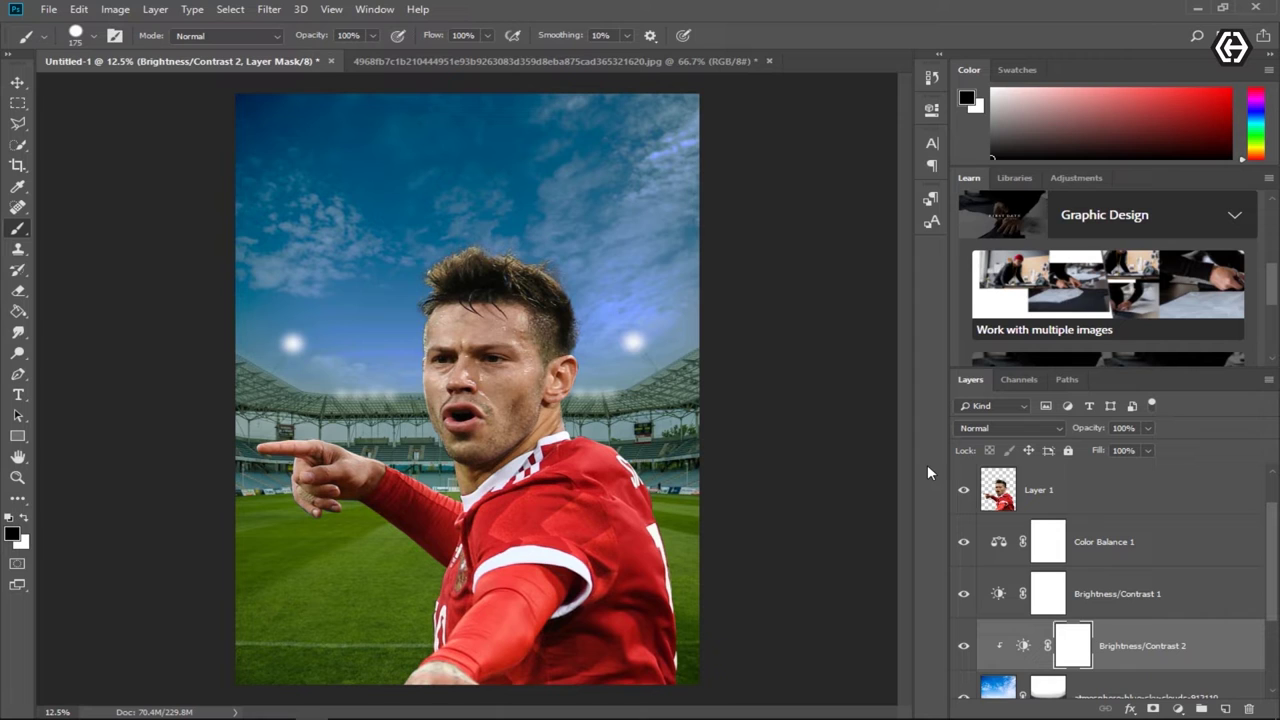
pyautogui.click(1122, 507)
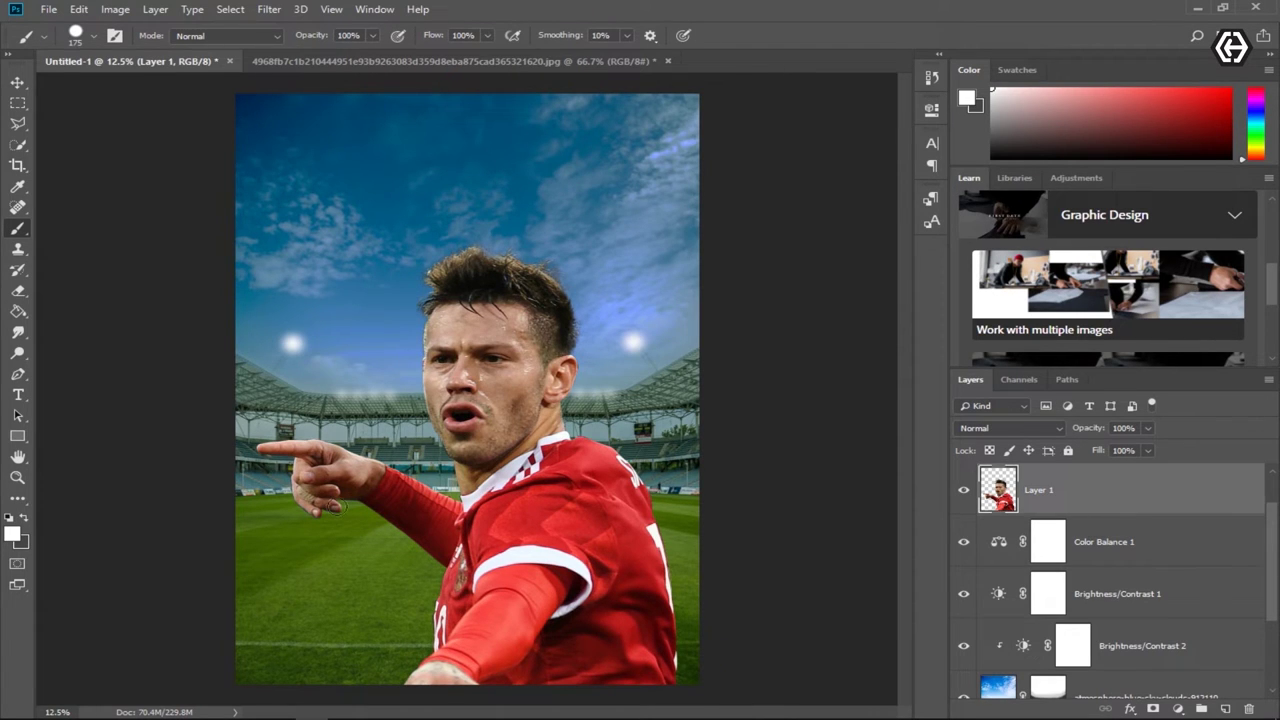
pyautogui.click(17, 436)
# Step: Draw a white Ellipse 1 below Layer 1 and enlarge it behind the player
pyautogui.click(80, 472)
pyautogui.moveTo(389, 298); pyautogui.dragTo(663, 604)
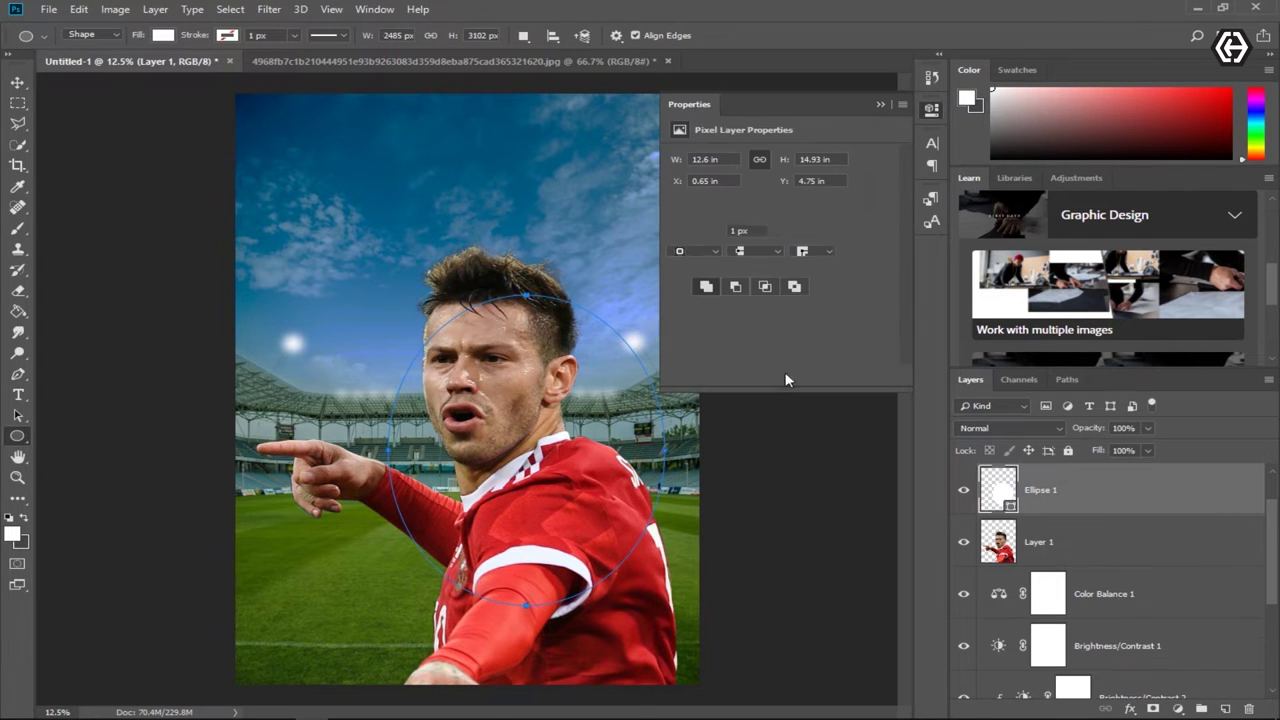
pyautogui.moveTo(1109, 494); pyautogui.dragTo(1104, 552)
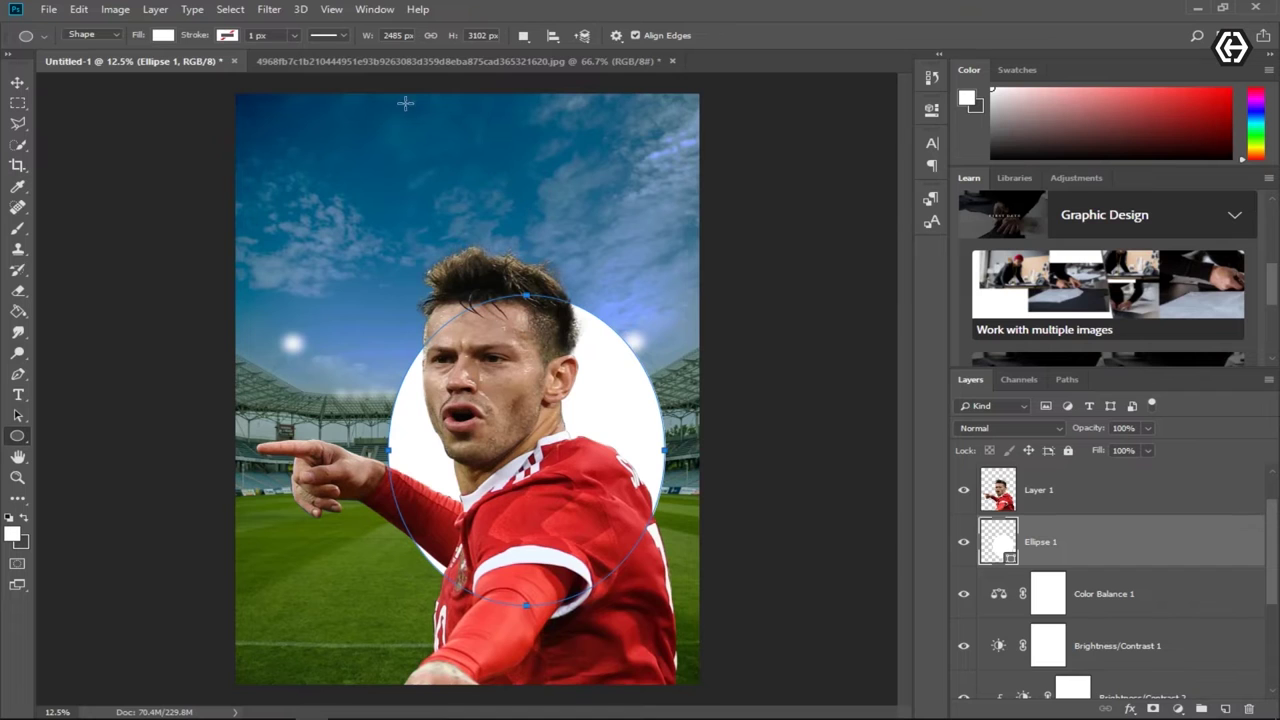
pyautogui.click(17, 82)
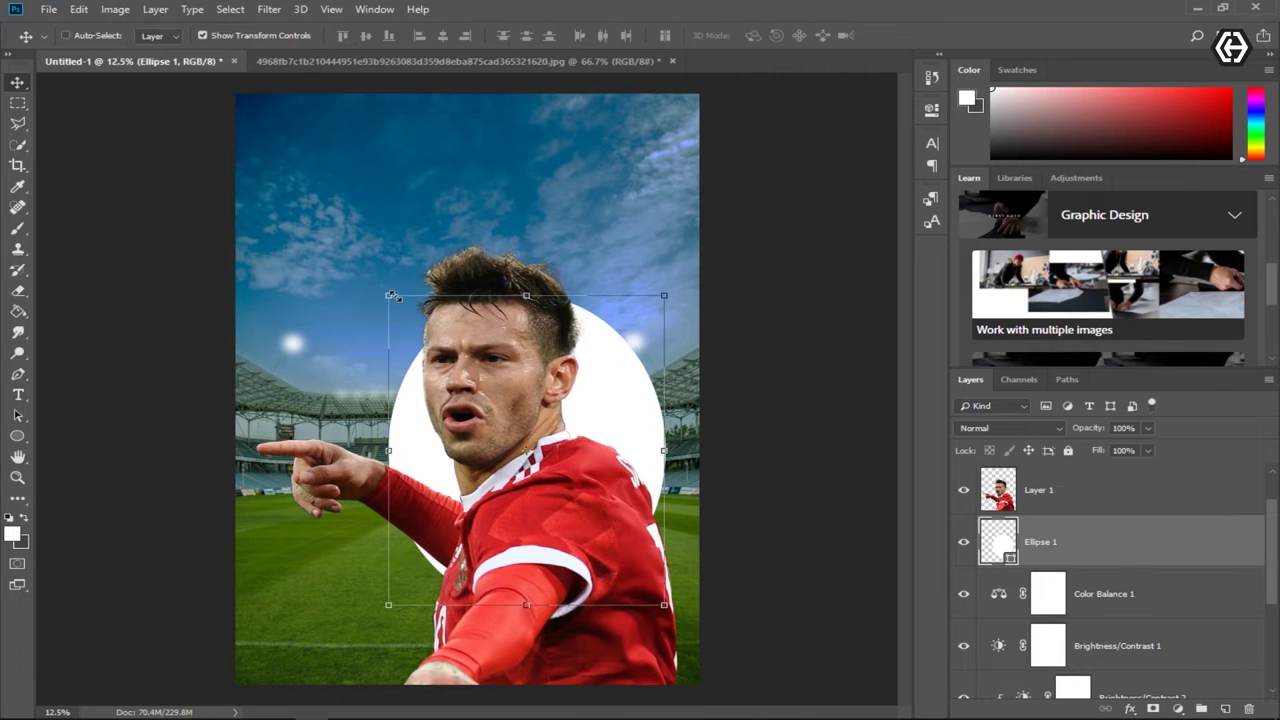
pyautogui.moveTo(391, 296); pyautogui.dragTo(322, 237)
pyautogui.moveTo(510, 406)
pyautogui.mouseDown()
pyautogui.moveTo(510, 460)
pyautogui.moveTo(510, 448)
pyautogui.mouseUp()
pyautogui.click(283, 10)
pyautogui.click(1070, 540)
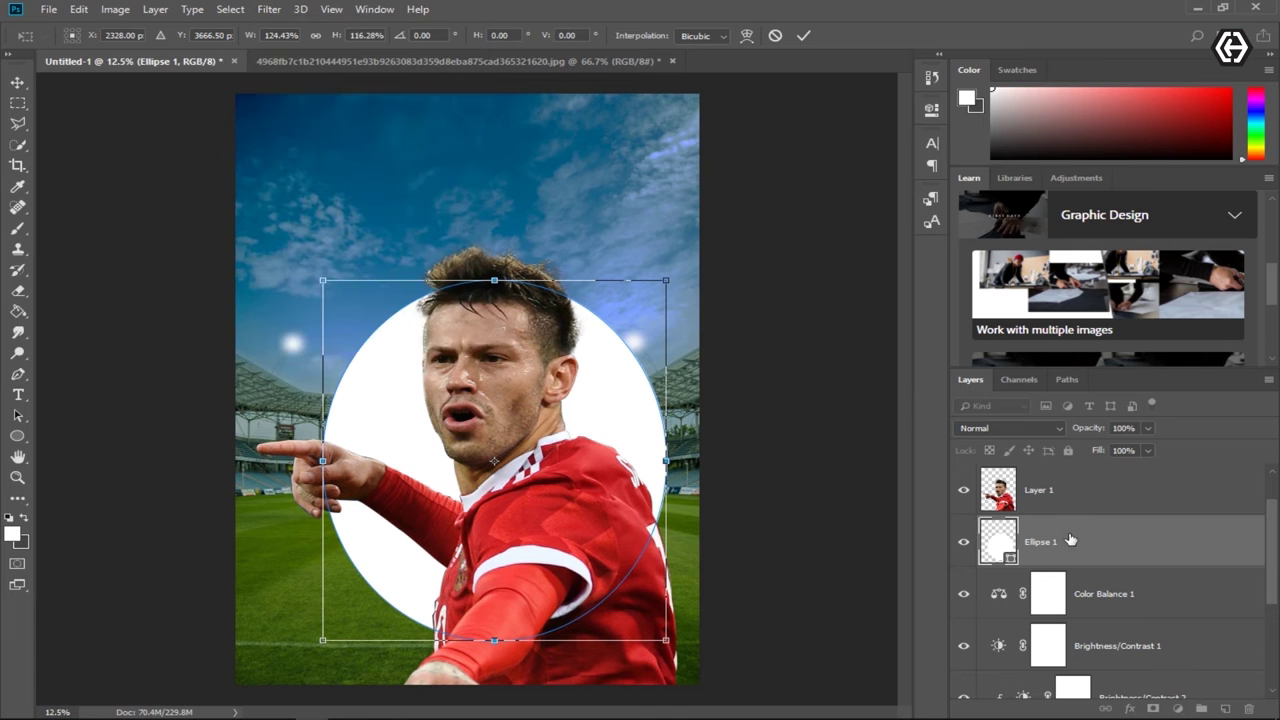
pyautogui.click(803, 35)
# Step: Apply a large-radius Gaussian Blur to Ellipse 1 to make a soft glow
pyautogui.click(269, 9)
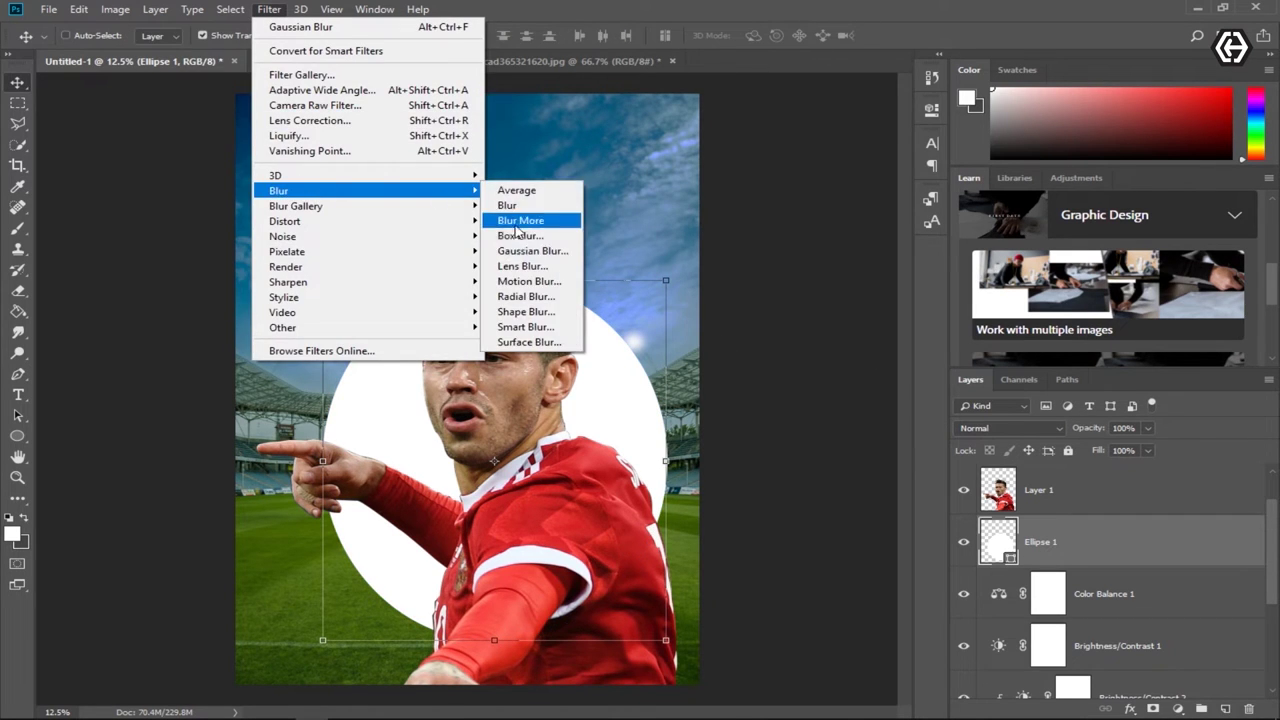
pyautogui.click(515, 250)
pyautogui.click(650, 277)
pyautogui.moveTo(628, 383); pyautogui.dragTo(670, 388)
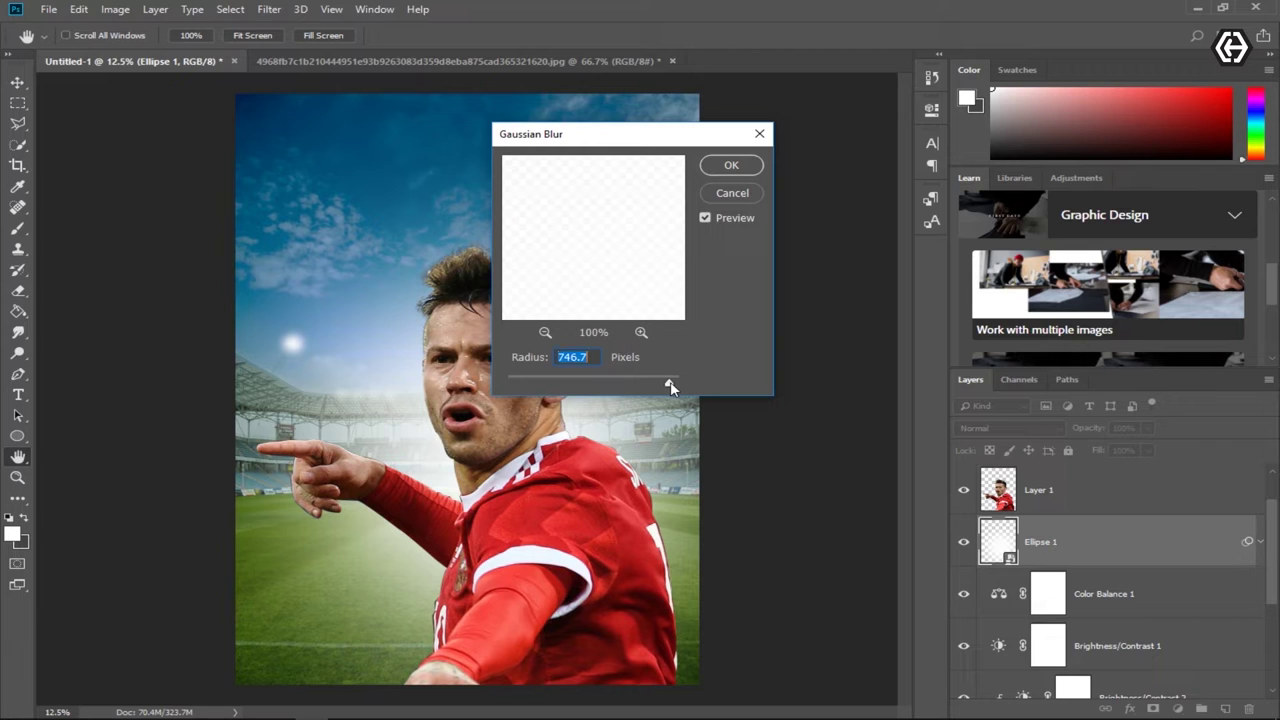
pyautogui.click(760, 133)
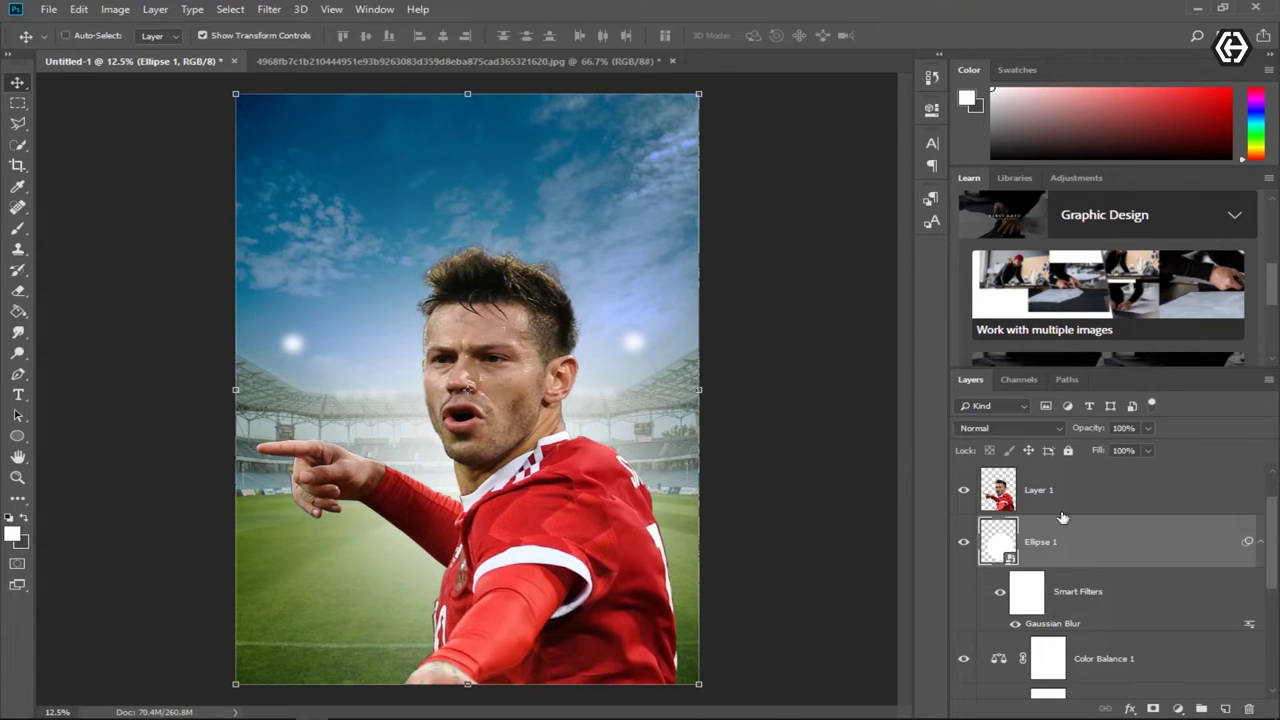
# Step: Create Layer 3 clipped to the player and pick a soft round brush
pyautogui.click(1089, 500)
pyautogui.click(1225, 708)
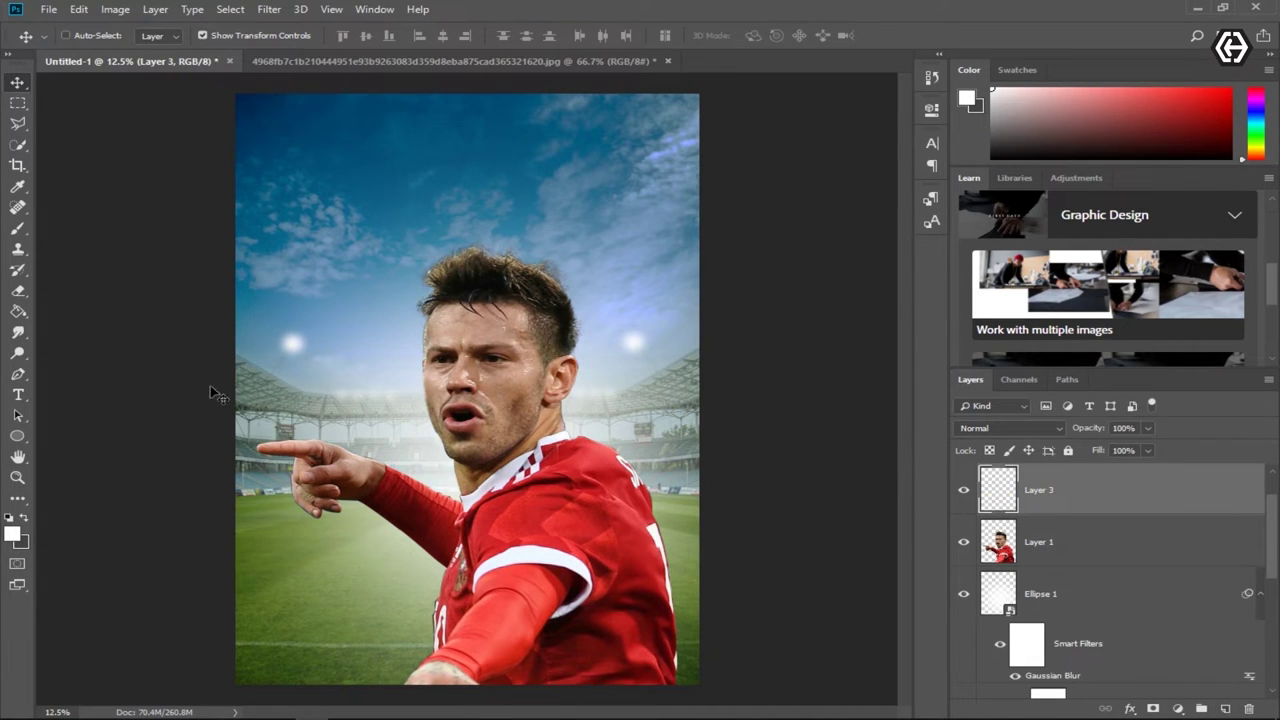
pyautogui.press('b')
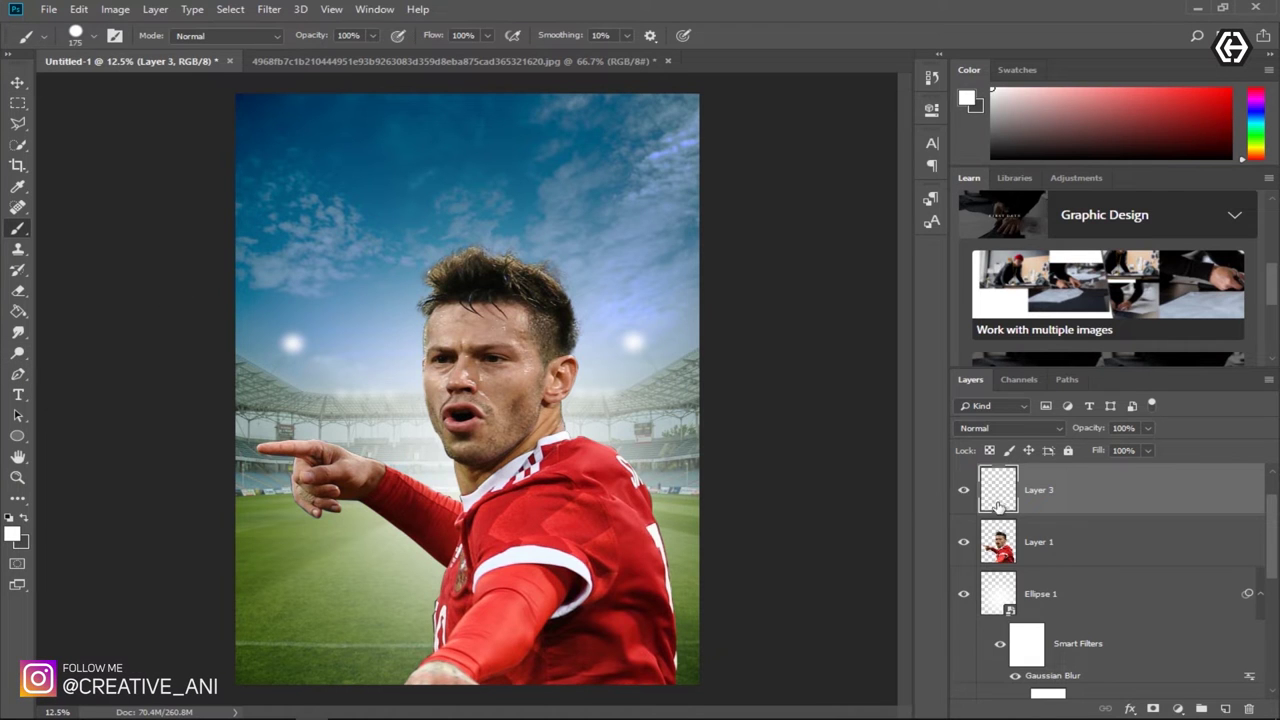
pyautogui.rightClick(1050, 490)
pyautogui.click(884, 350)
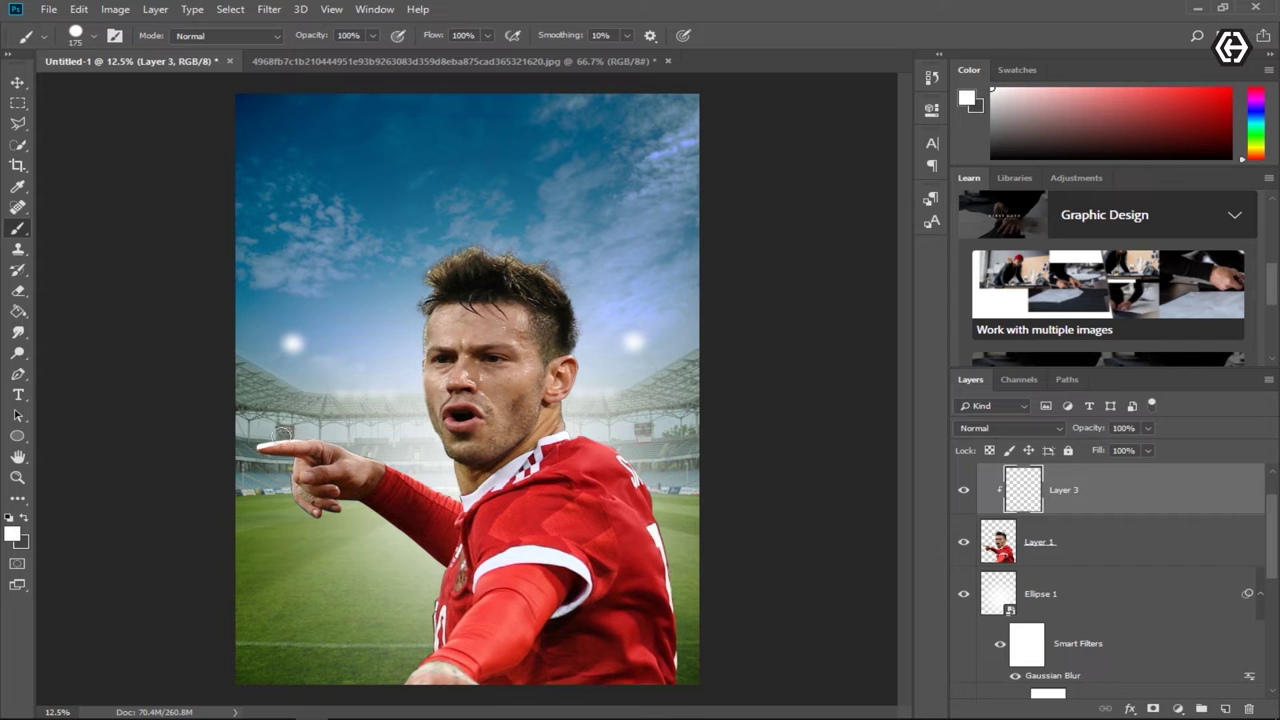
pyautogui.click(74, 36)
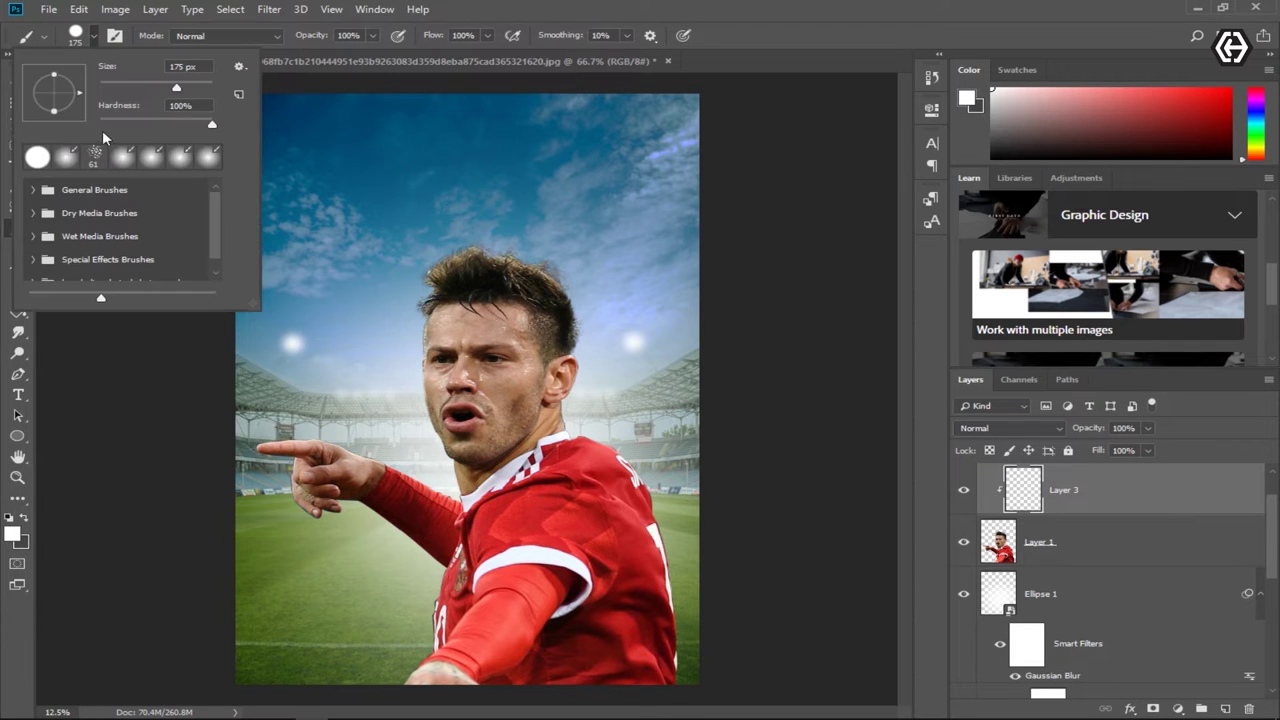
pyautogui.click(63, 154)
pyautogui.press('Return')
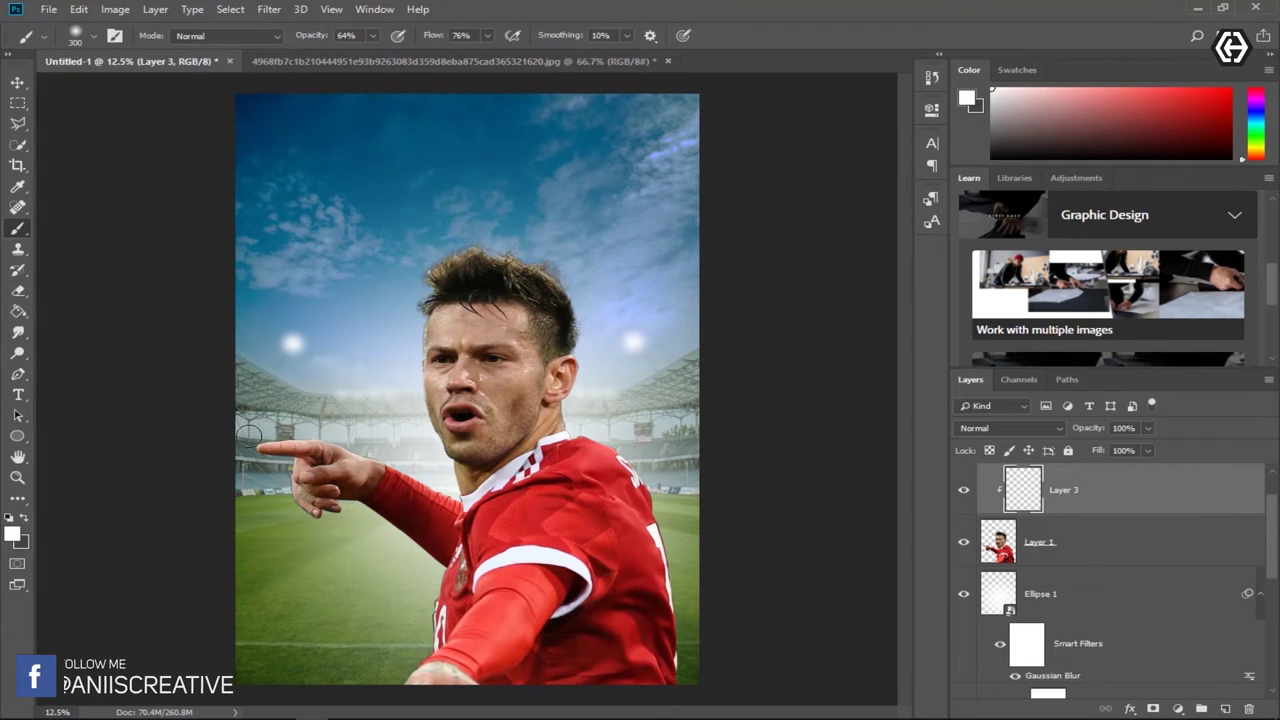
# Step: Paint soft white glow below the hand, beside the head and the neck
pyautogui.press(']')
pyautogui.press(']')
pyautogui.press(']')
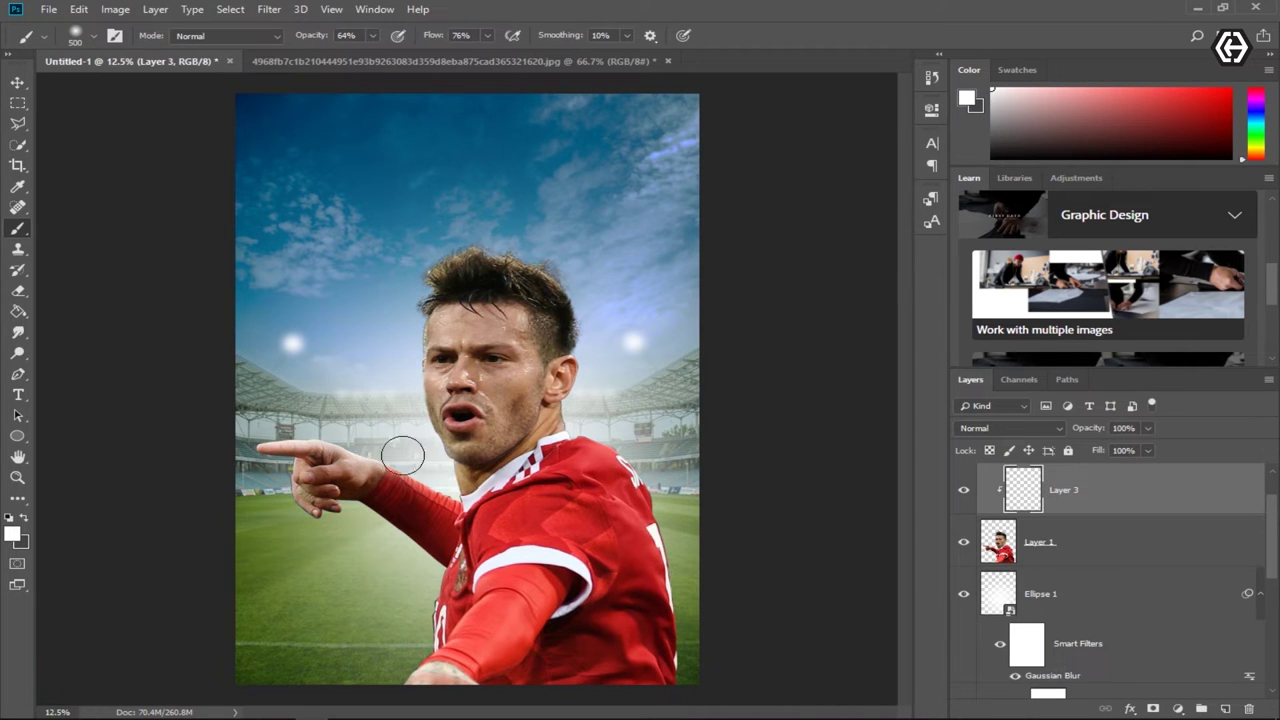
pyautogui.press('[')
pyautogui.press('[')
pyautogui.press('[')
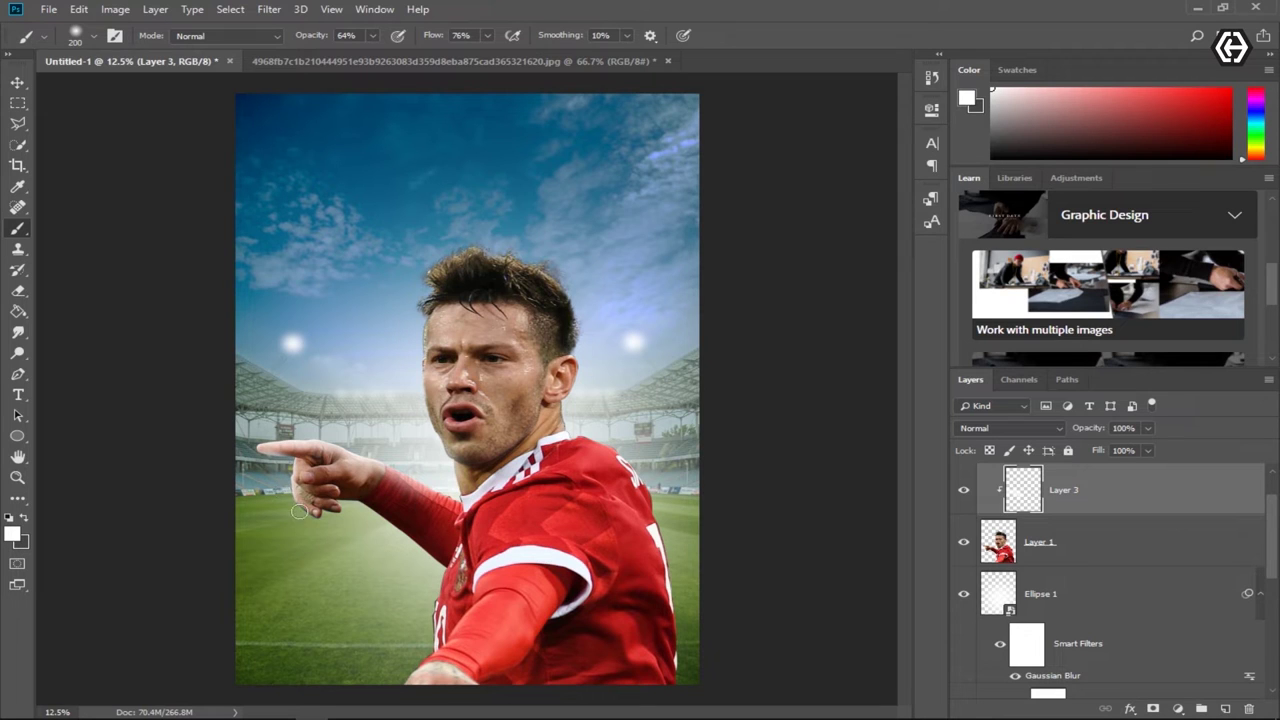
pyautogui.moveTo(354, 511); pyautogui.dragTo(440, 569)
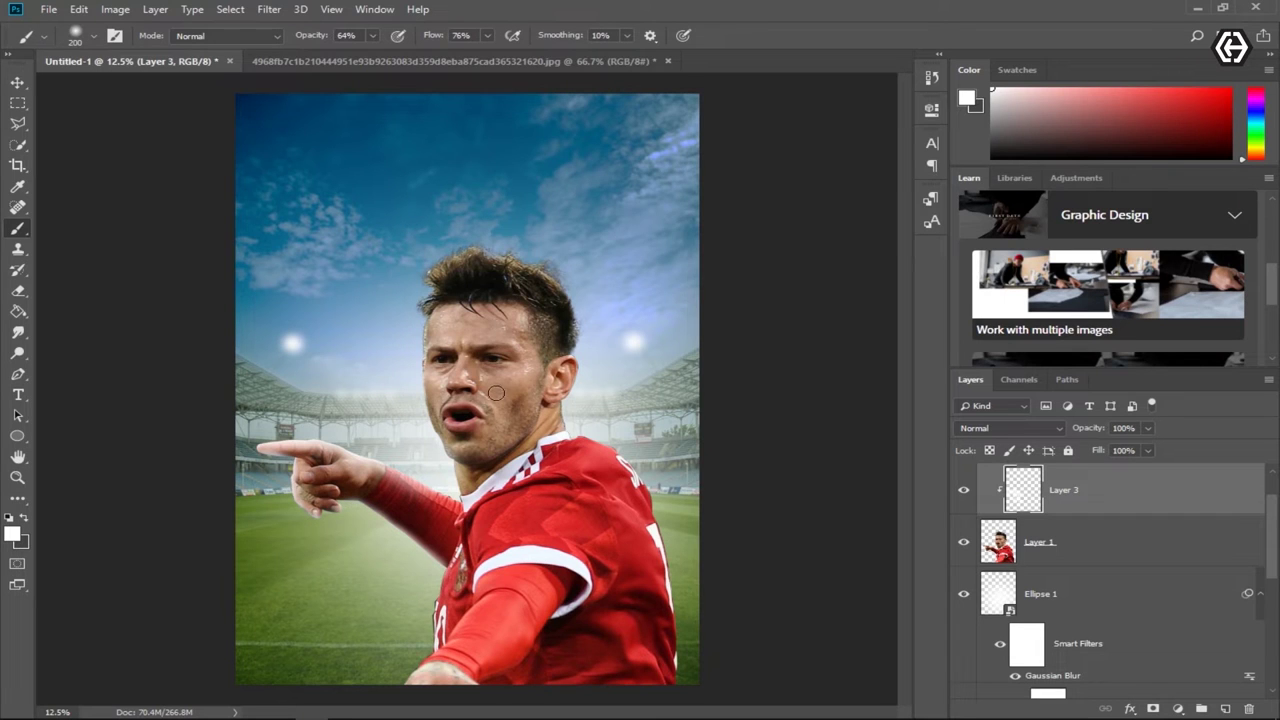
pyautogui.press(']')
pyautogui.press(']')
pyautogui.press(']')
pyautogui.moveTo(600, 264); pyautogui.dragTo(596, 280)
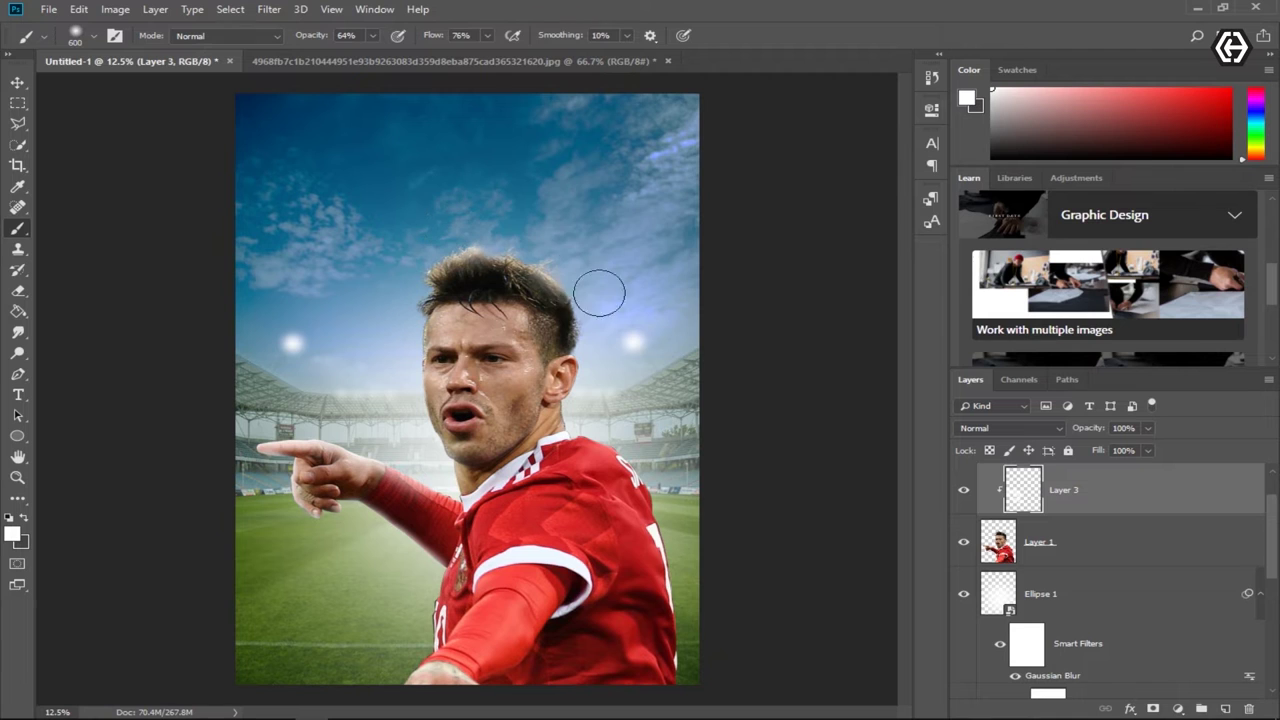
pyautogui.moveTo(609, 349); pyautogui.dragTo(600, 391)
pyautogui.press('[')
pyautogui.press('[')
pyautogui.press('[')
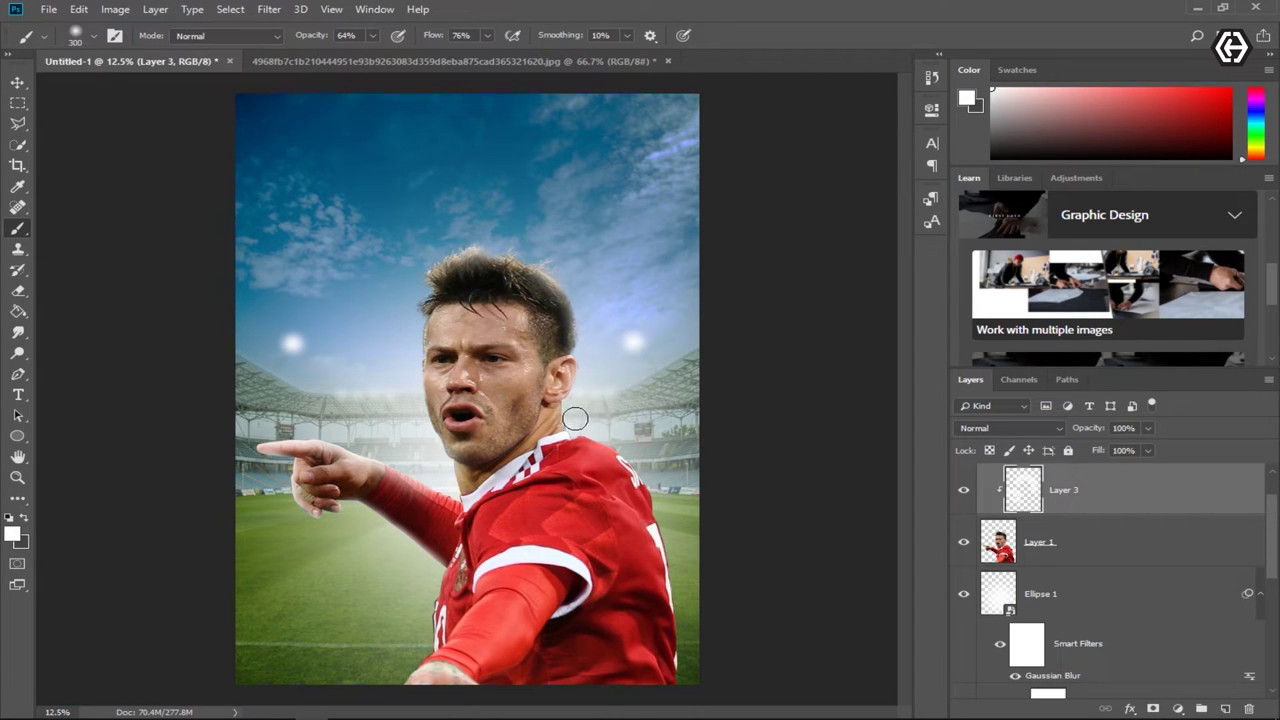
pyautogui.moveTo(586, 409)
pyautogui.mouseDown()
pyautogui.moveTo(630, 451)
pyautogui.moveTo(681, 560)
pyautogui.mouseUp()
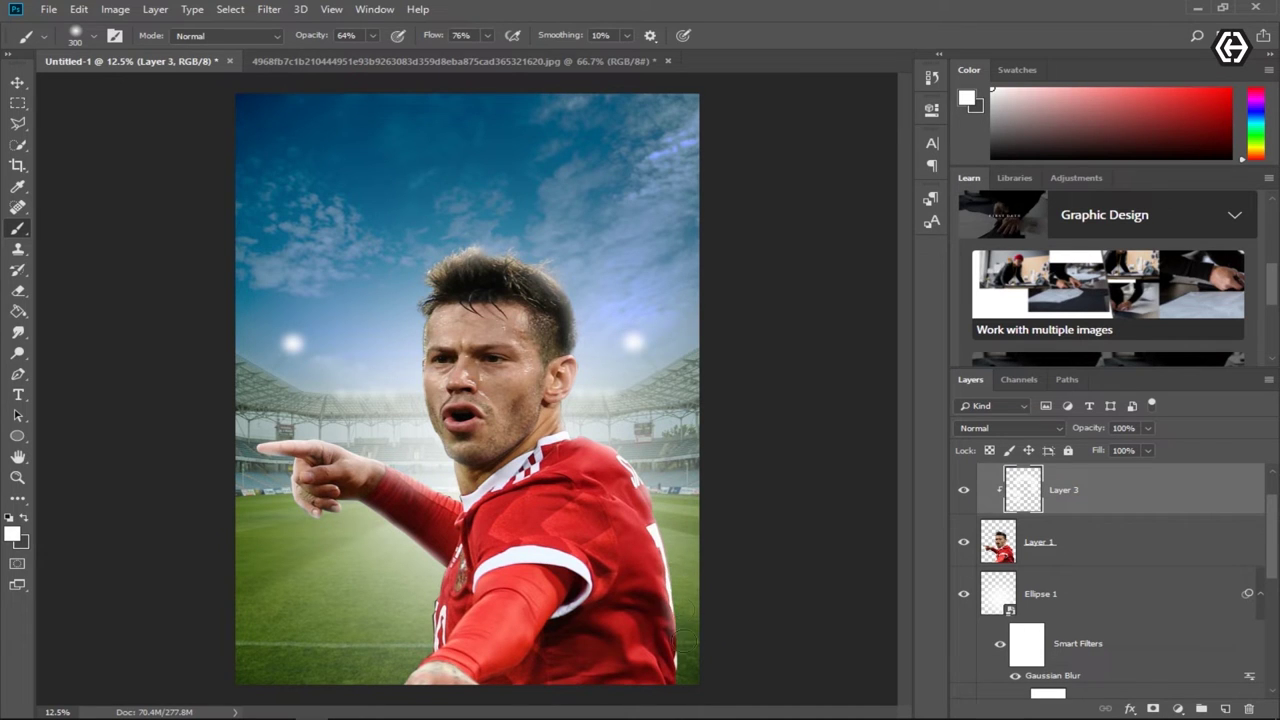
pyautogui.moveTo(681, 560); pyautogui.dragTo(686, 694)
# Step: Redo the shirt-edge glow lightly, add glow along the arm and left of the neck at size 200
pyautogui.hotkey('ctrl', 'z')
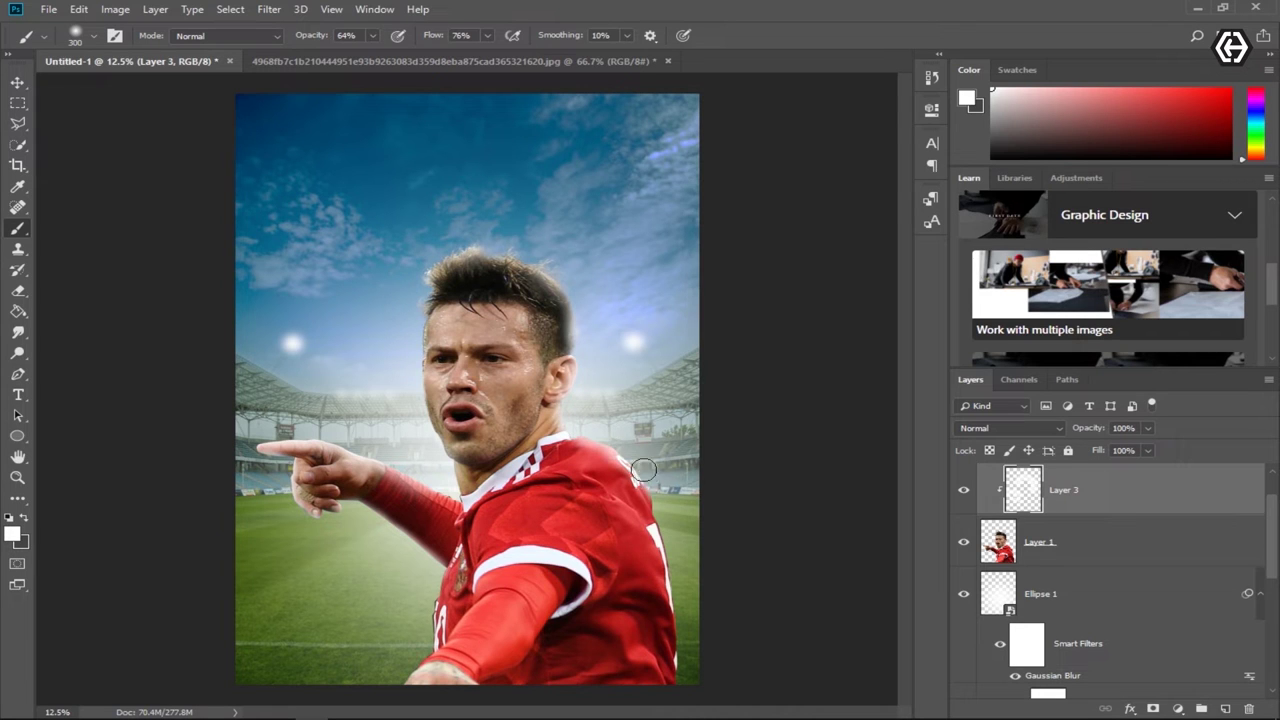
pyautogui.moveTo(668, 516); pyautogui.dragTo(680, 656)
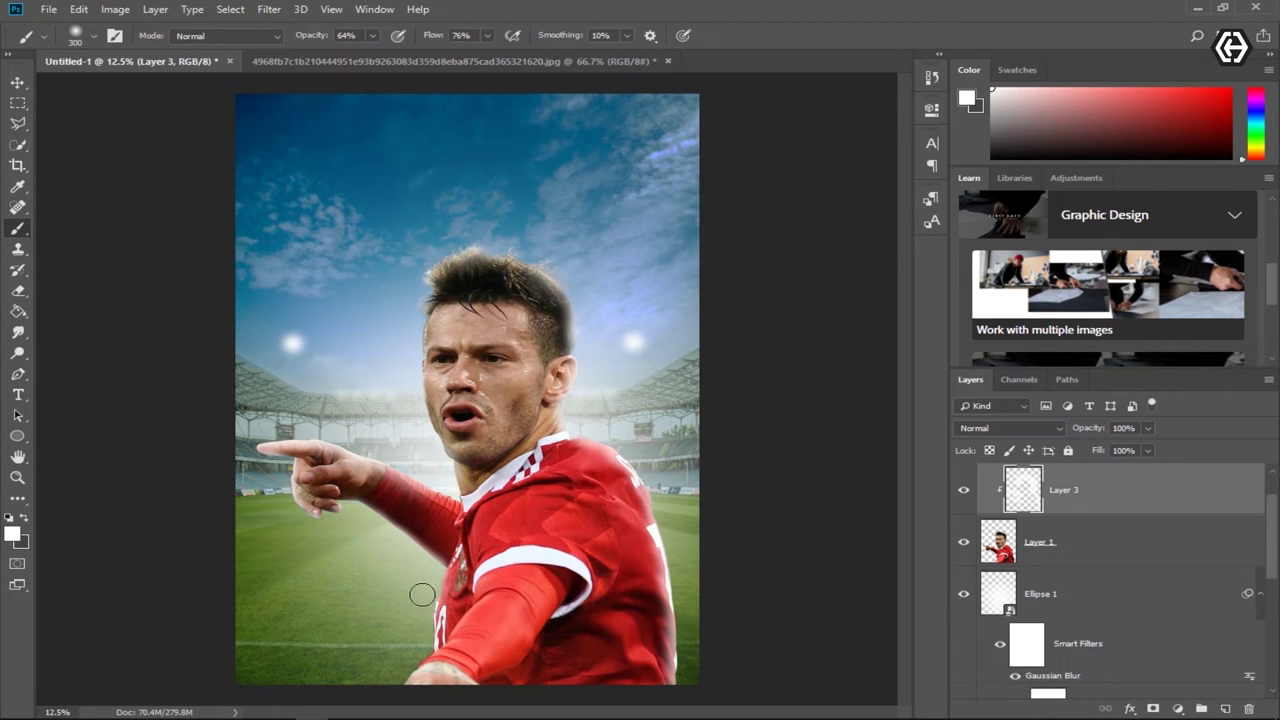
pyautogui.moveTo(423, 624); pyautogui.dragTo(408, 657)
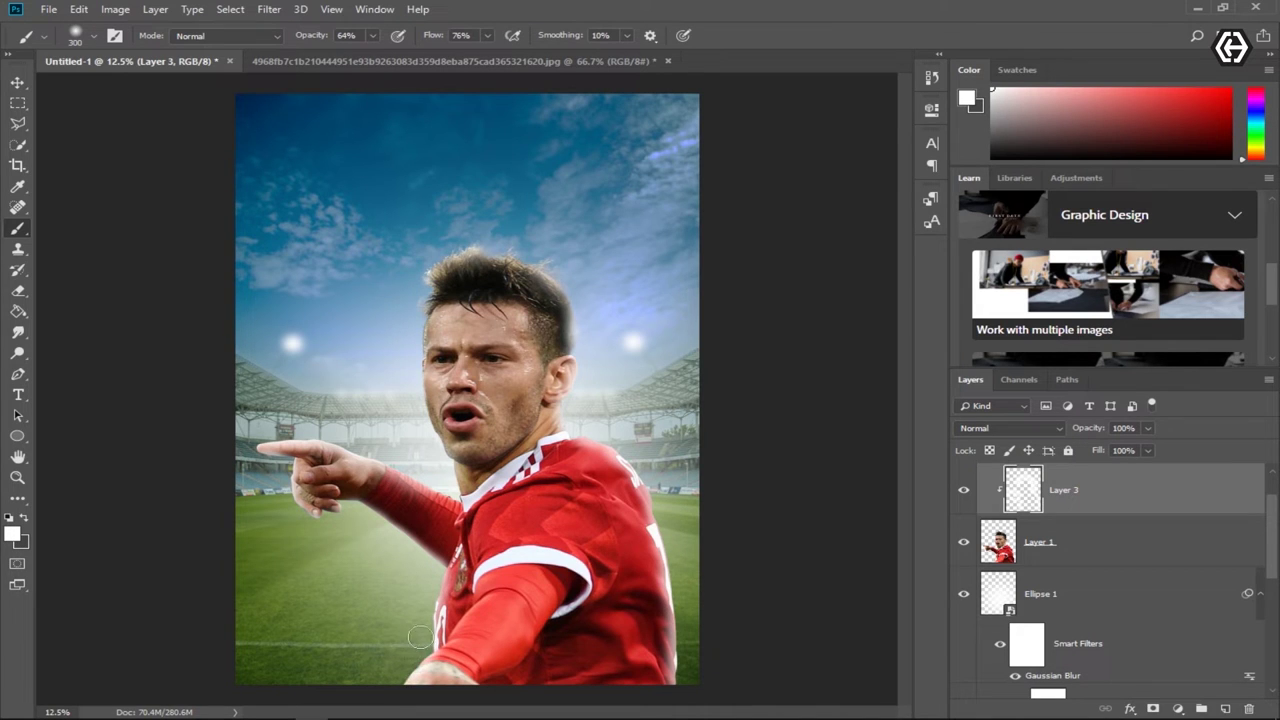
pyautogui.press('[')
pyautogui.press('[')
pyautogui.press(']')
pyautogui.press(']')
pyautogui.press(']')
pyautogui.press(']')
pyautogui.press(']')
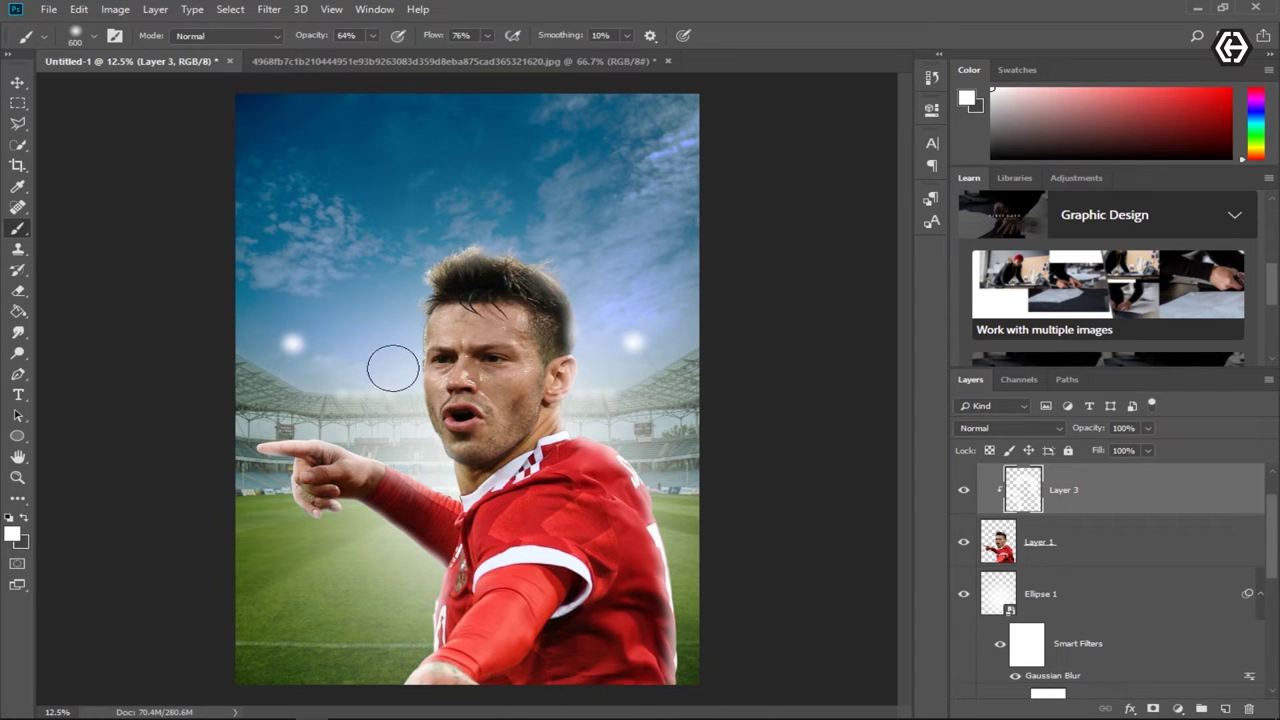
pyautogui.press(']')
pyautogui.moveTo(397, 397); pyautogui.dragTo(439, 483)
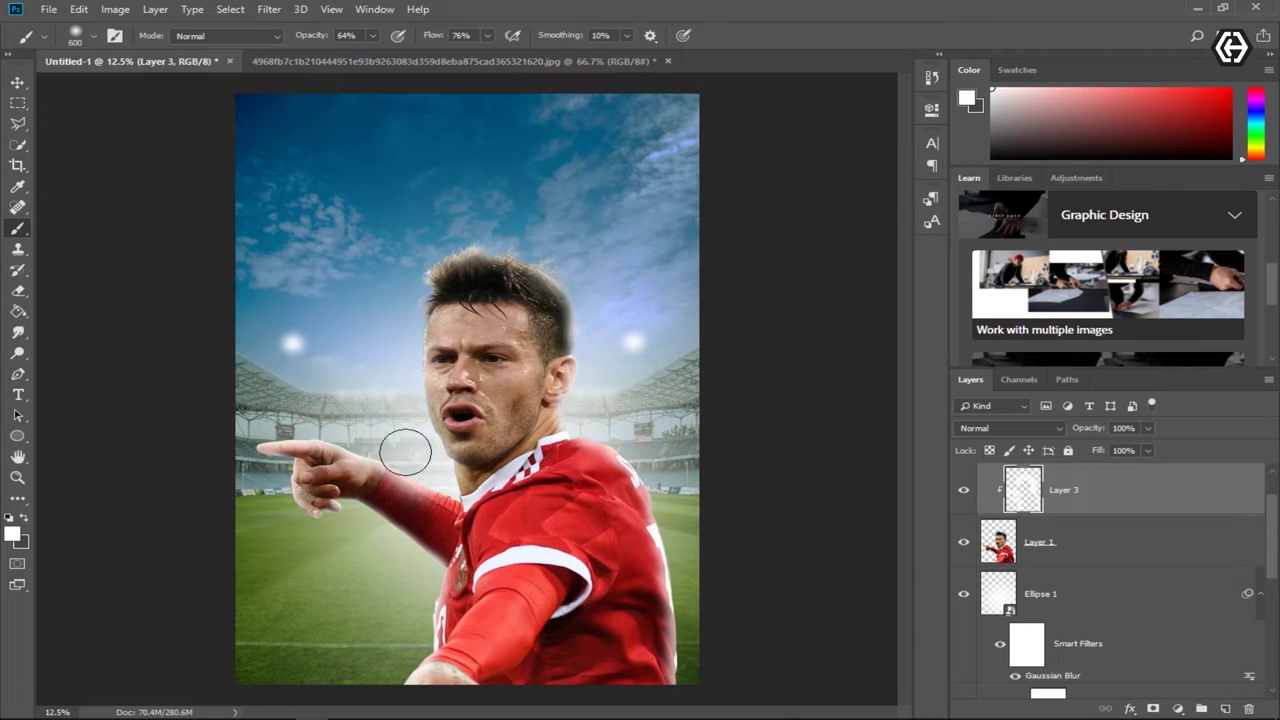
pyautogui.hotkey('ctrl', 'z')
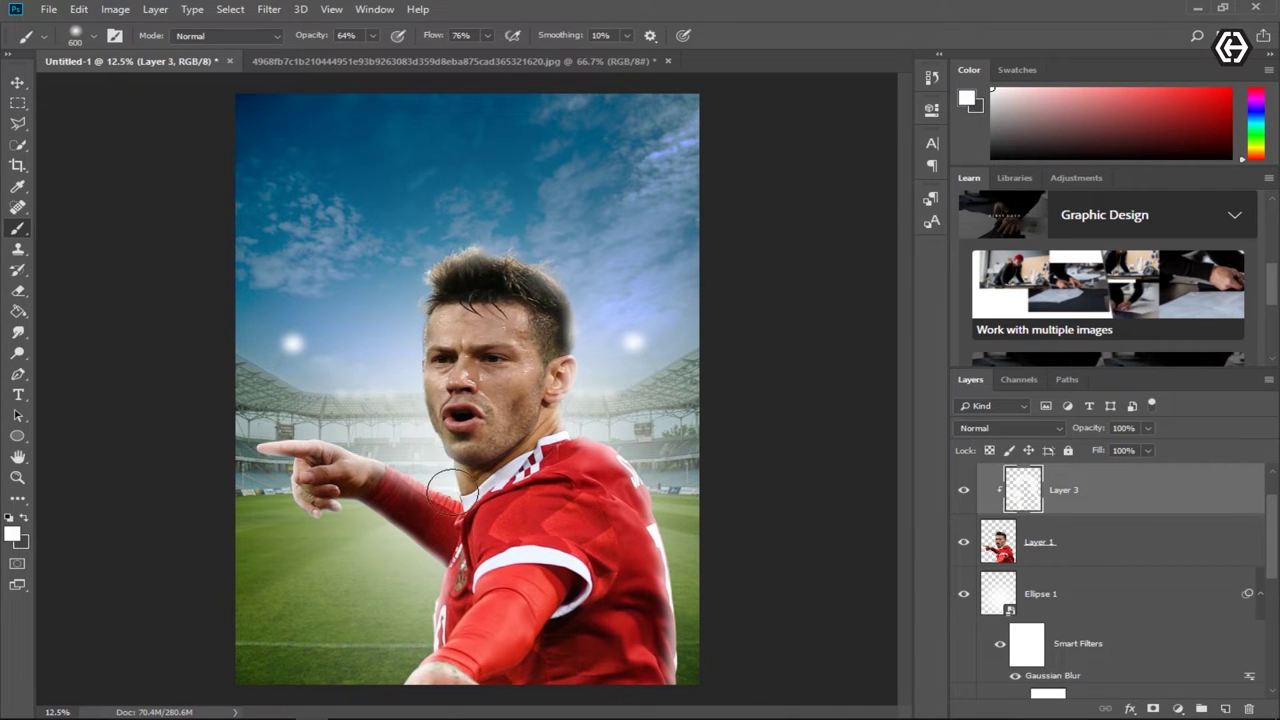
pyautogui.press('[')
pyautogui.press('[')
pyautogui.press('[')
pyautogui.moveTo(440, 490); pyautogui.dragTo(385, 468)
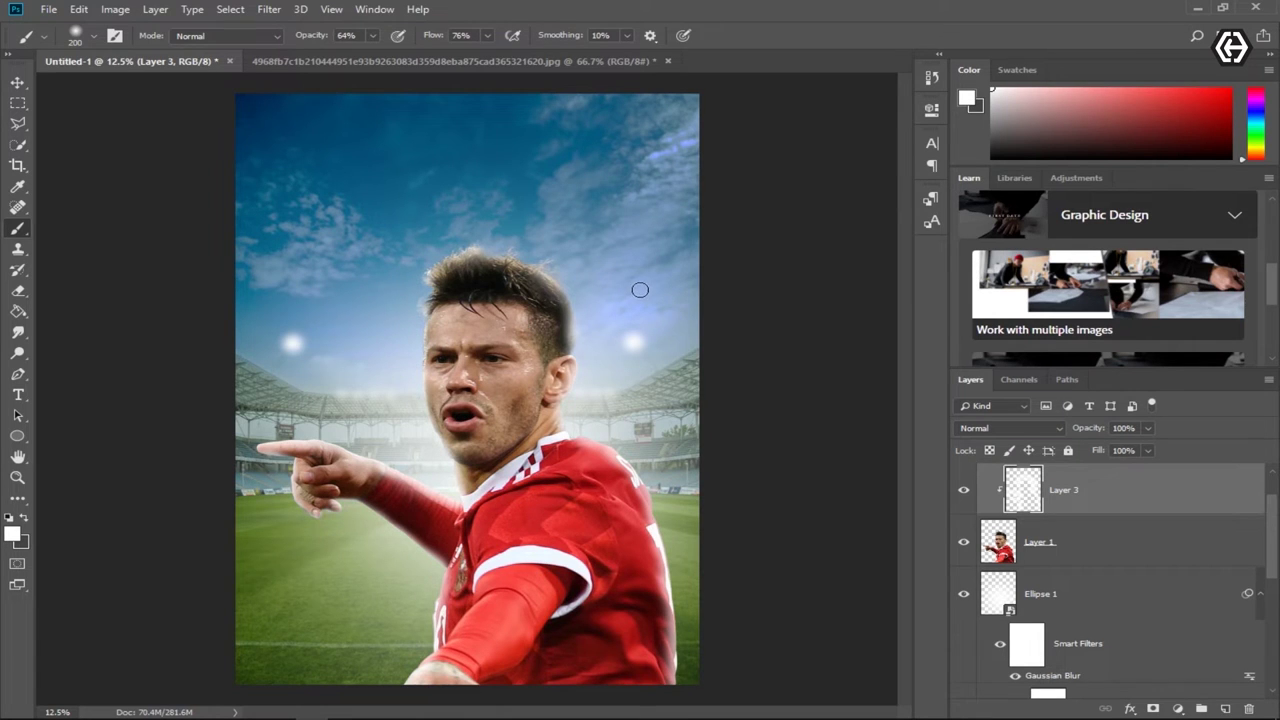
# Step: Smudge the hair on top of the head upward on Layer 1 at size 175
pyautogui.click(1080, 546)
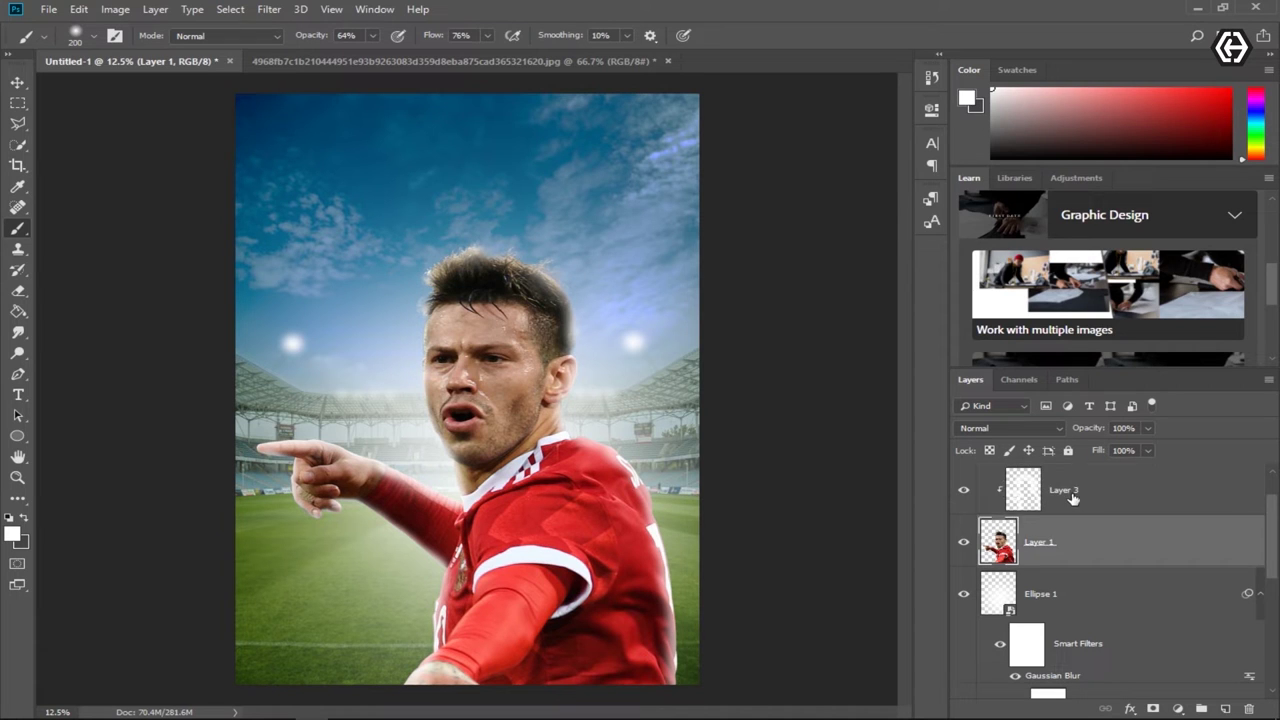
pyautogui.click(22, 334)
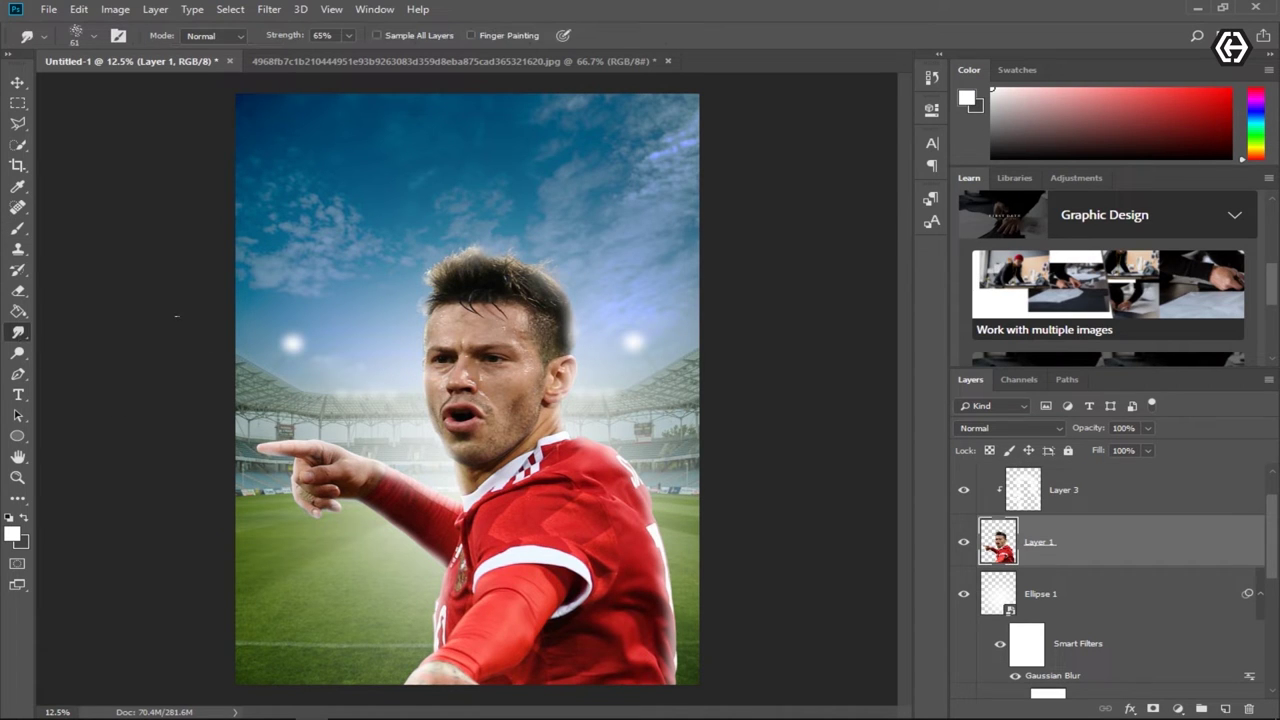
pyautogui.press(']')
pyautogui.press(']')
pyautogui.press(']')
pyautogui.moveTo(455, 289)
pyautogui.mouseDown()
pyautogui.moveTo(446, 256)
pyautogui.moveTo(492, 242)
pyautogui.moveTo(480, 262)
pyautogui.moveTo(476, 242)
pyautogui.mouseUp()
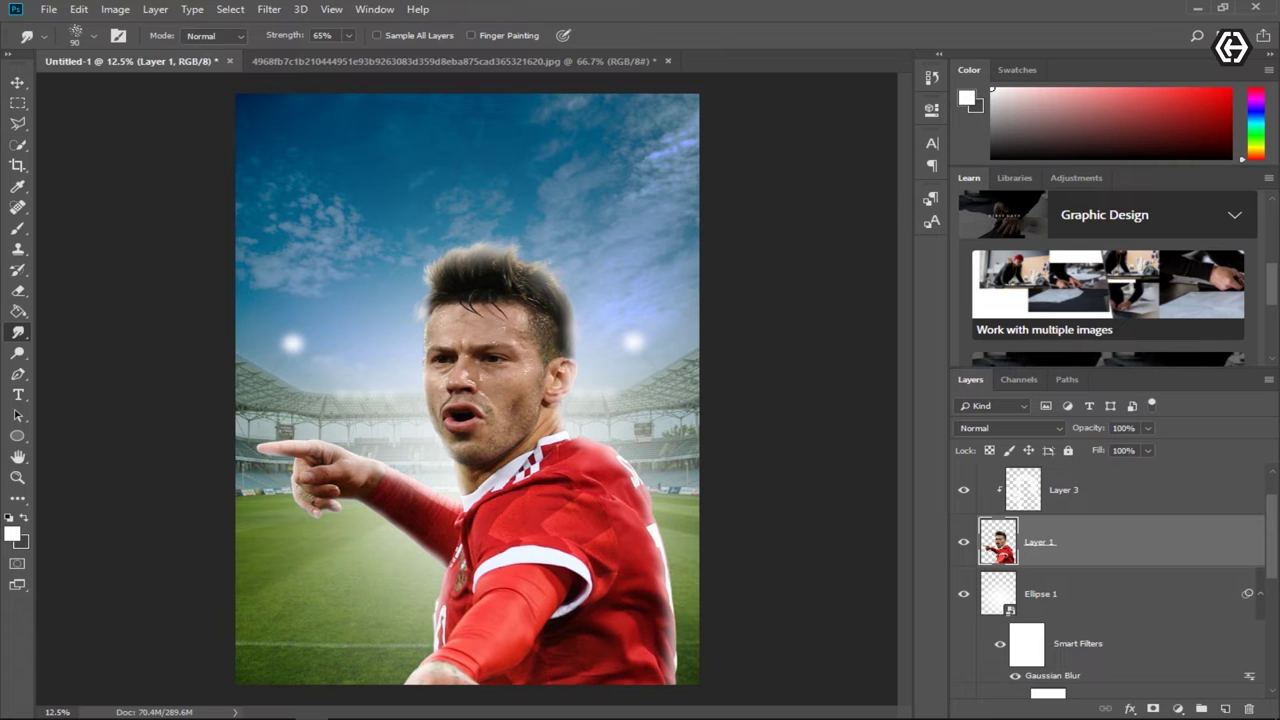
# Step: Try the Blur Tool at 300 px and 78% strength, then choose a hair-strand Smudge preset
pyautogui.rightClick(18, 332)
pyautogui.click(70, 332)
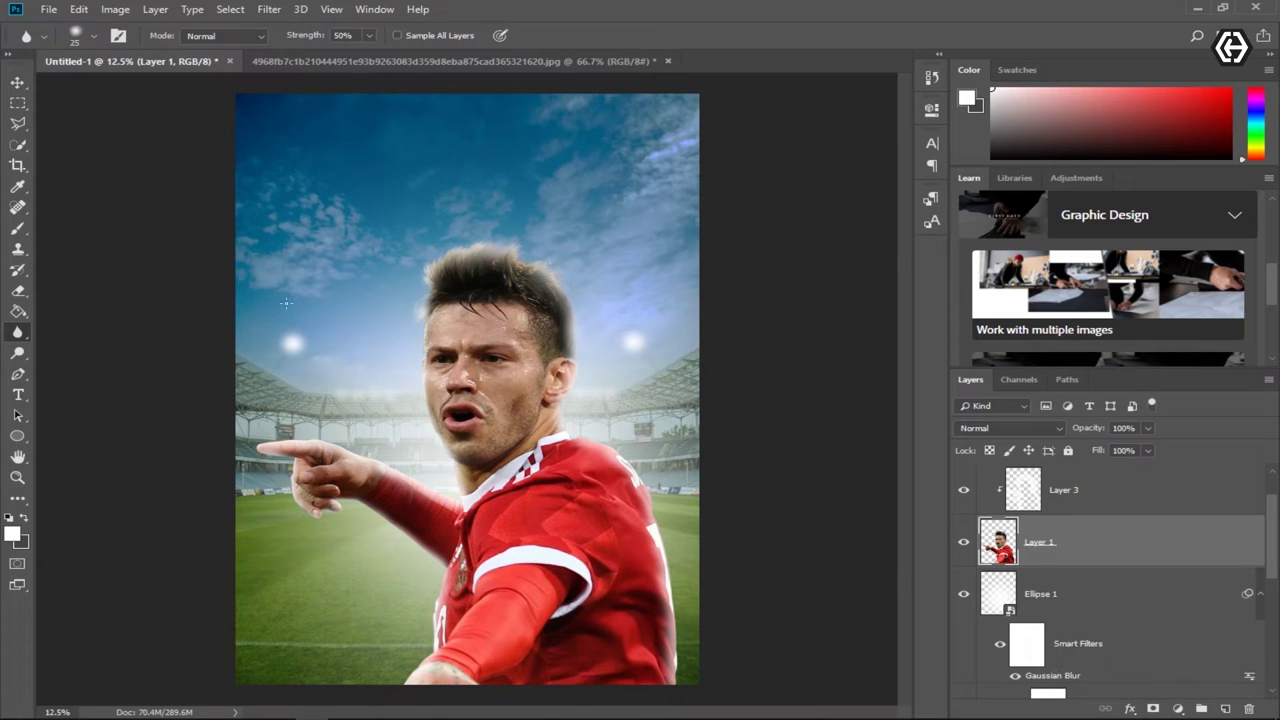
pyautogui.press(']')
pyautogui.press(']')
pyautogui.press(']')
pyautogui.moveTo(299, 41); pyautogui.dragTo(327, 41)
pyautogui.hotkey('shift', 'r')
pyautogui.hotkey('shift', 'r')
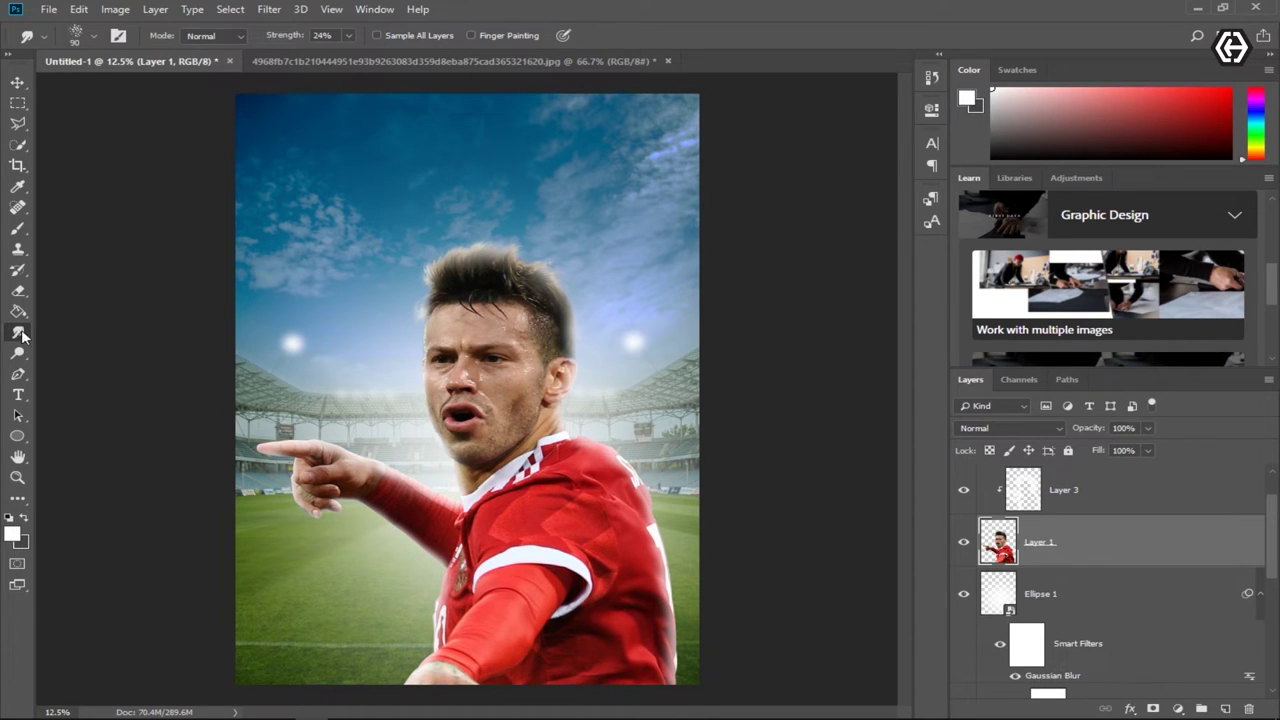
pyautogui.click(95, 36)
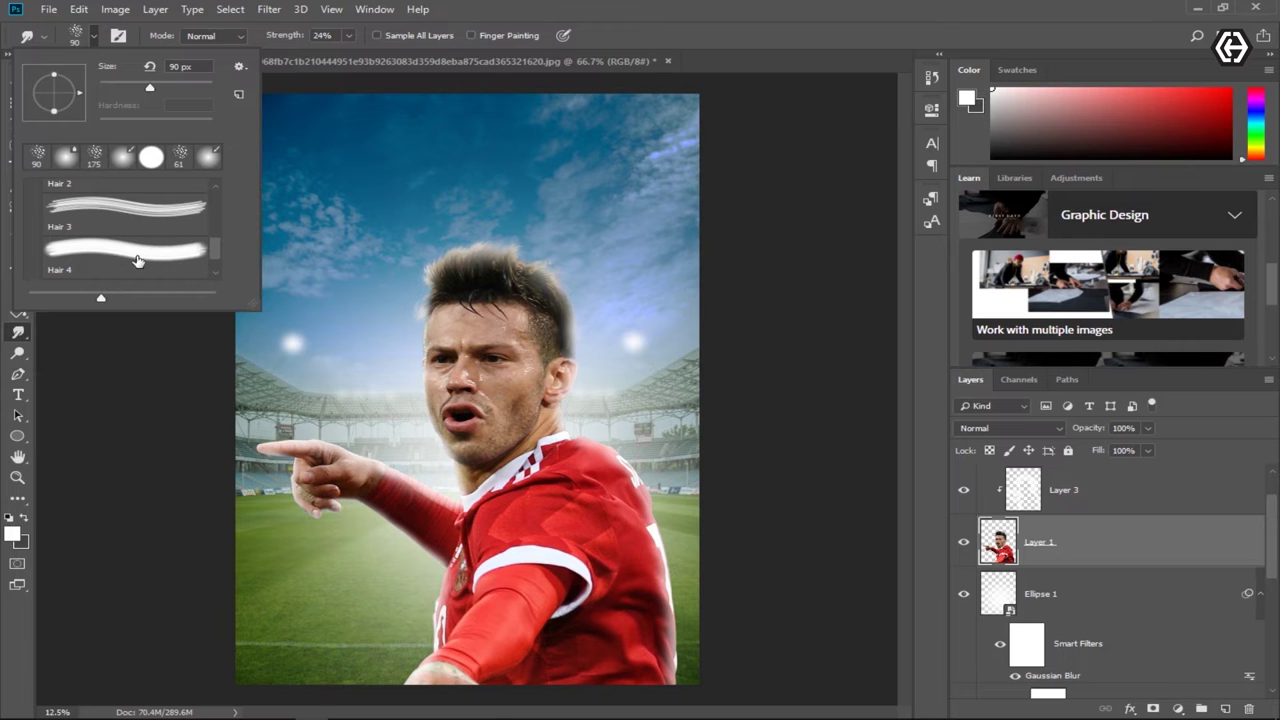
pyautogui.click(353, 356)
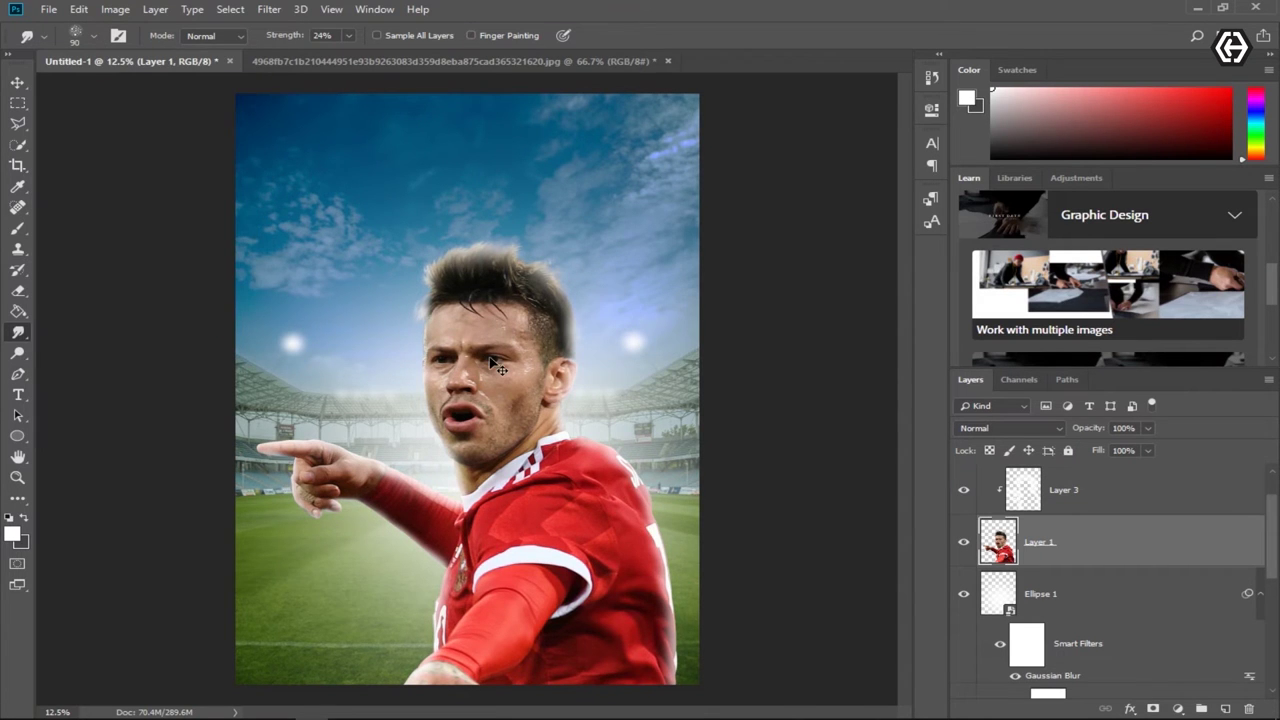
# Step: Zoom into the face and smudge the hair edges with 48% strength at size 90
pyautogui.scroll(1, 497, 368)
pyautogui.scroll(2, 488, 300)
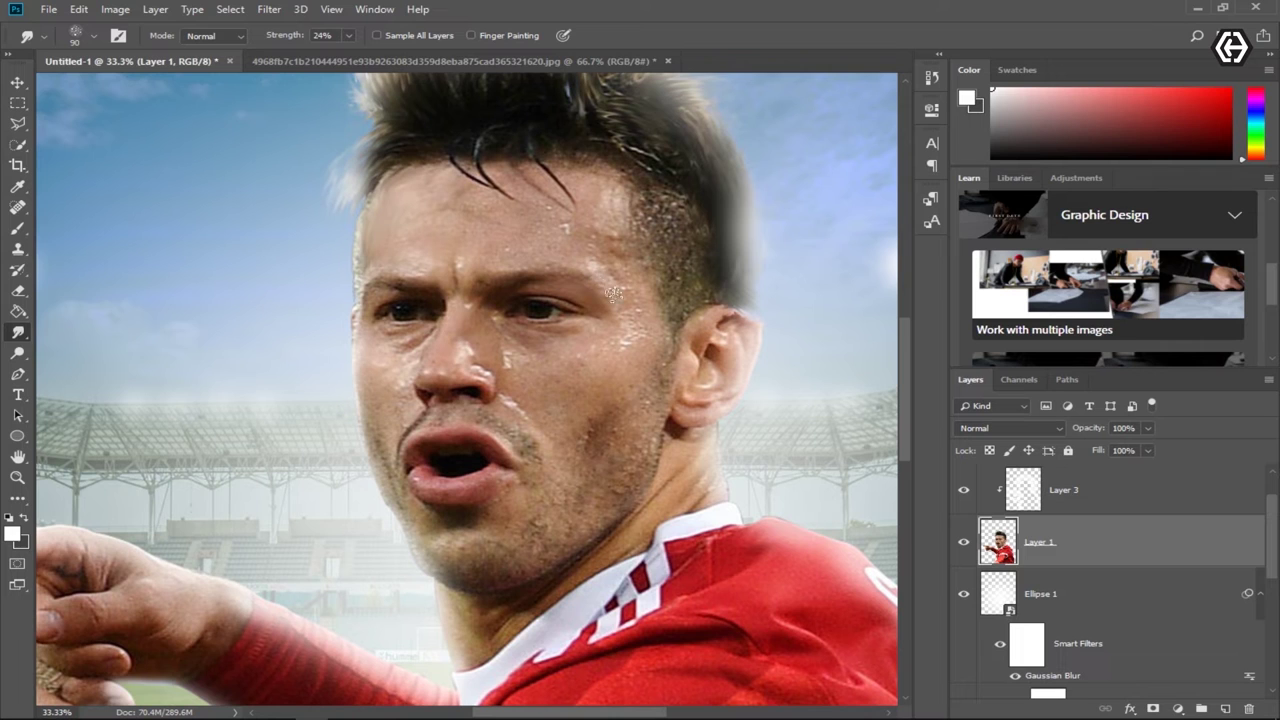
pyautogui.press(']')
pyautogui.press(']')
pyautogui.press(']')
pyautogui.moveTo(291, 40); pyautogui.dragTo(318, 40)
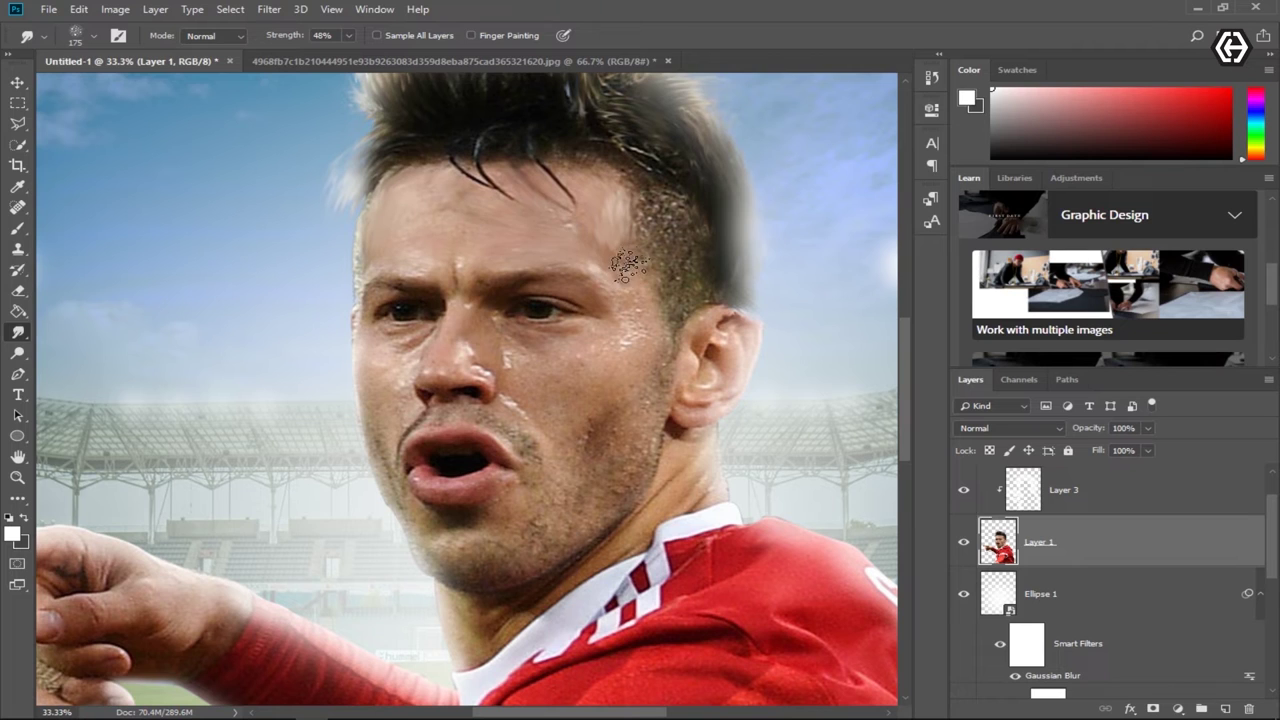
pyautogui.press('[')
pyautogui.press('[')
pyautogui.press('[')
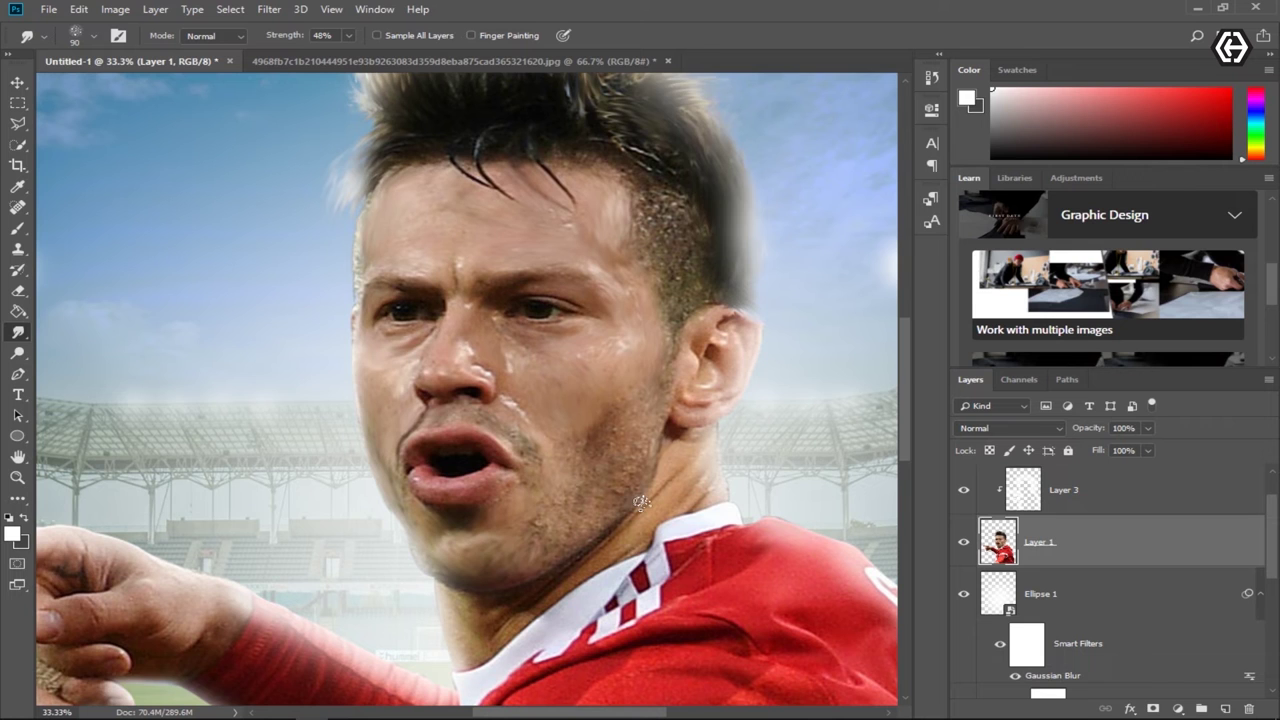
pyautogui.hotkey('ctrl', '-')
pyautogui.hotkey('ctrl', '-')
pyautogui.hotkey('ctrl', '-')
pyautogui.hotkey('ctrl', '-')
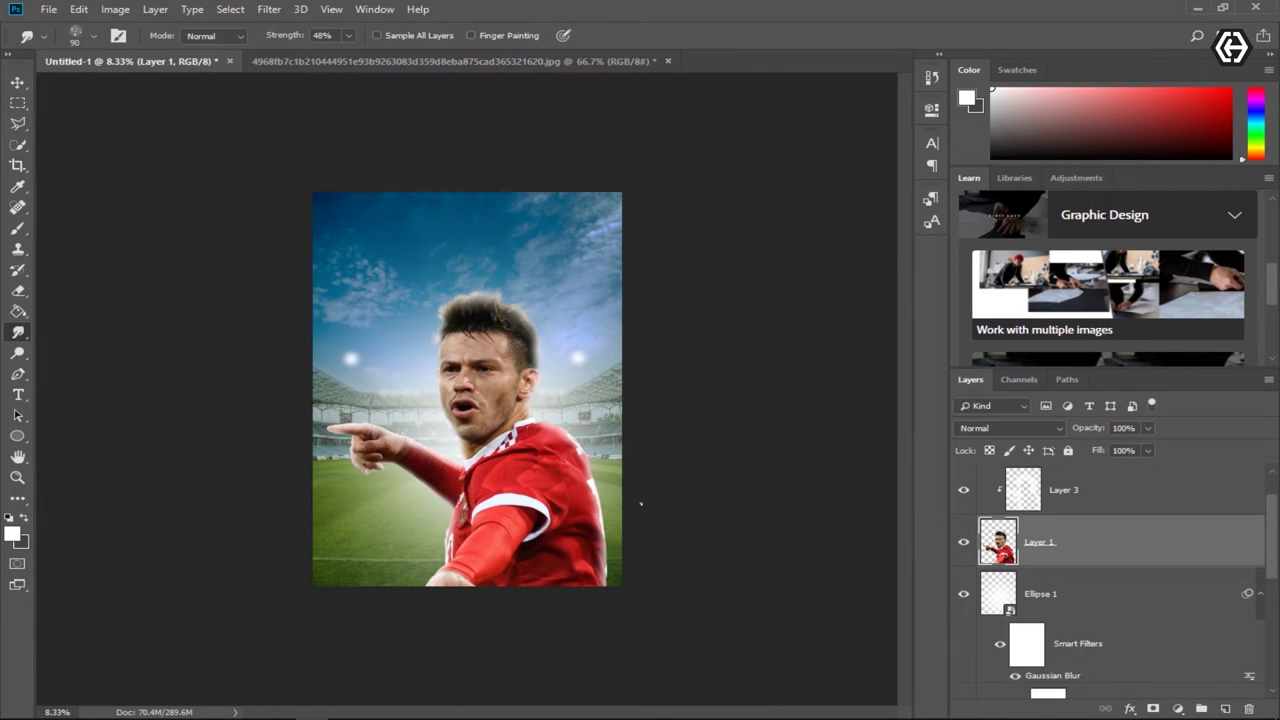
# Step: At 25% zoom, smudge along the pointing finger, then scroll down to the arm
pyautogui.hotkey('ctrl', '+')
pyautogui.hotkey('ctrl', '+')
pyautogui.hotkey('ctrl', '+')
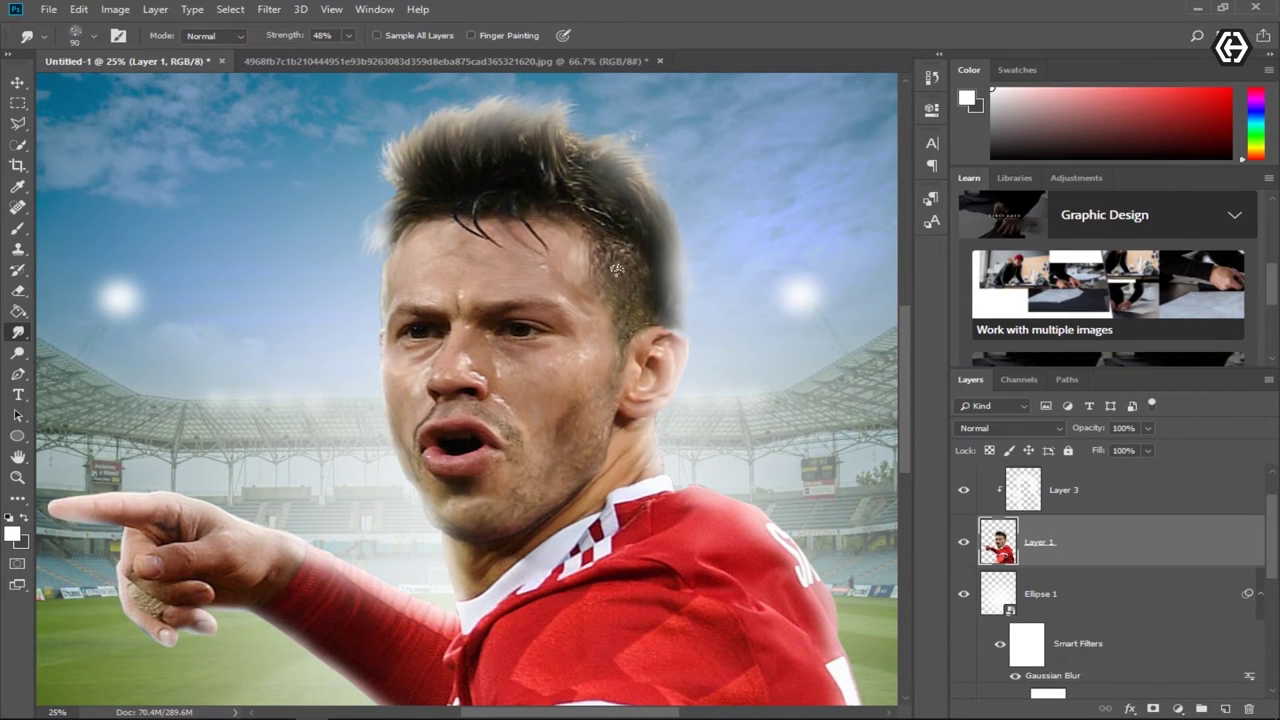
pyautogui.scroll(-2, 620, 398)
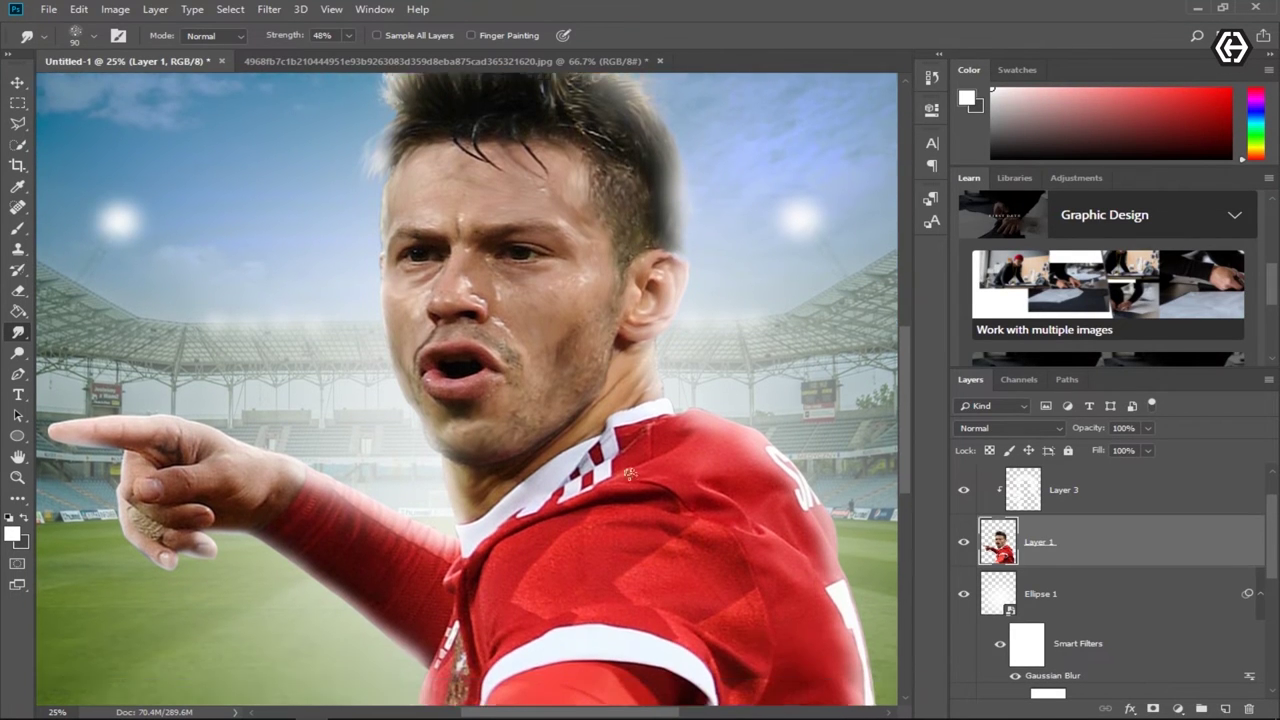
pyautogui.scroll(-1, 450, 400)
pyautogui.scroll(-1, 220, 400)
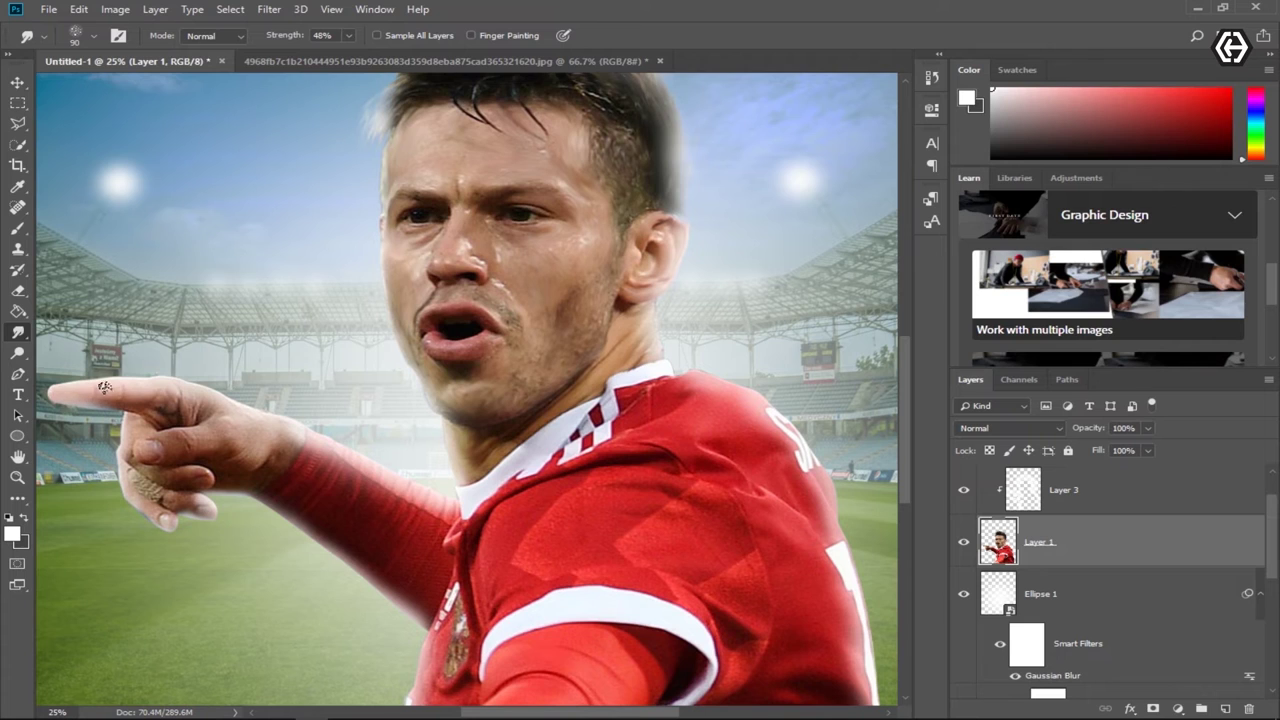
pyautogui.moveTo(97, 391); pyautogui.dragTo(198, 416)
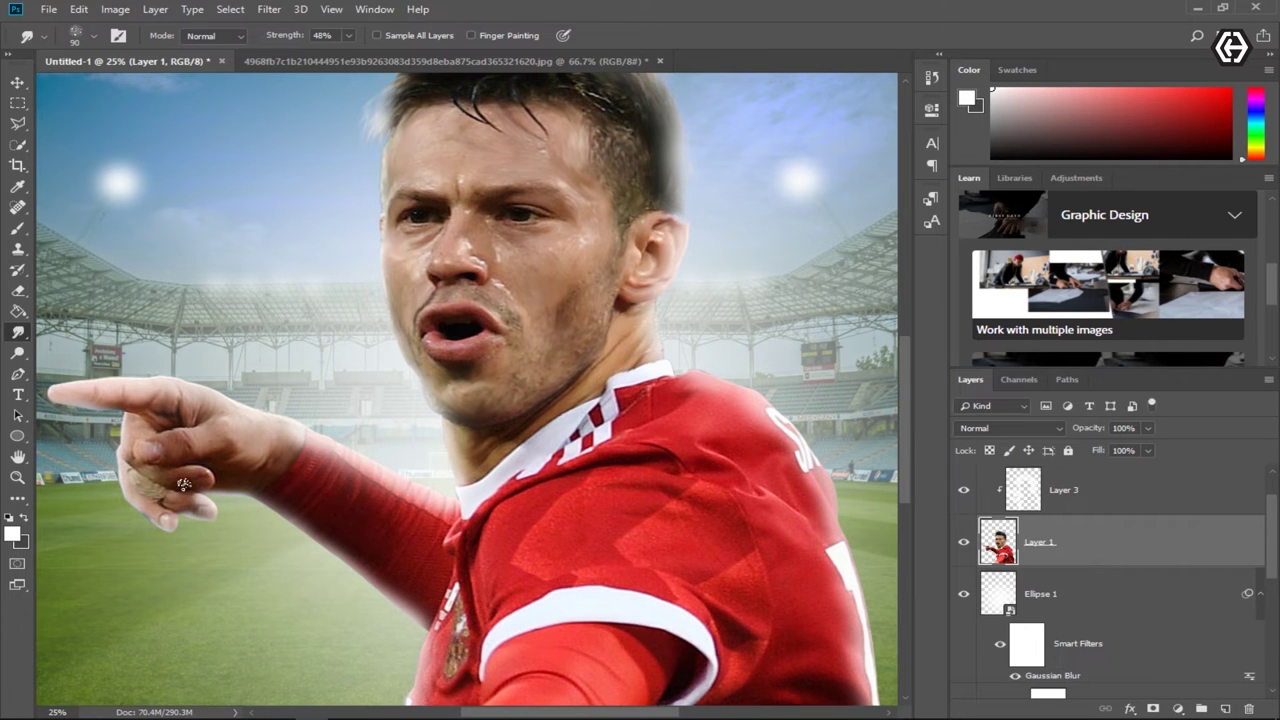
pyautogui.scroll(-3, 300, 600)
pyautogui.scroll(-1, 350, 630)
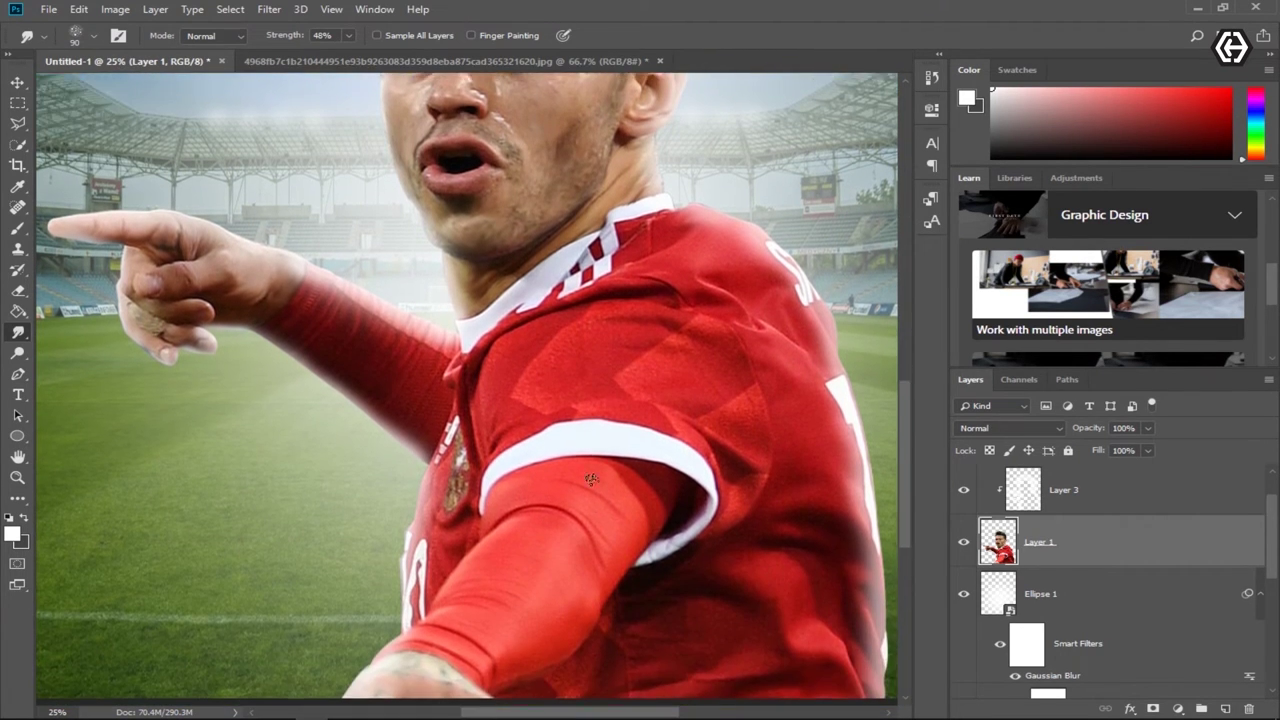
pyautogui.scroll(-1, 395, 655)
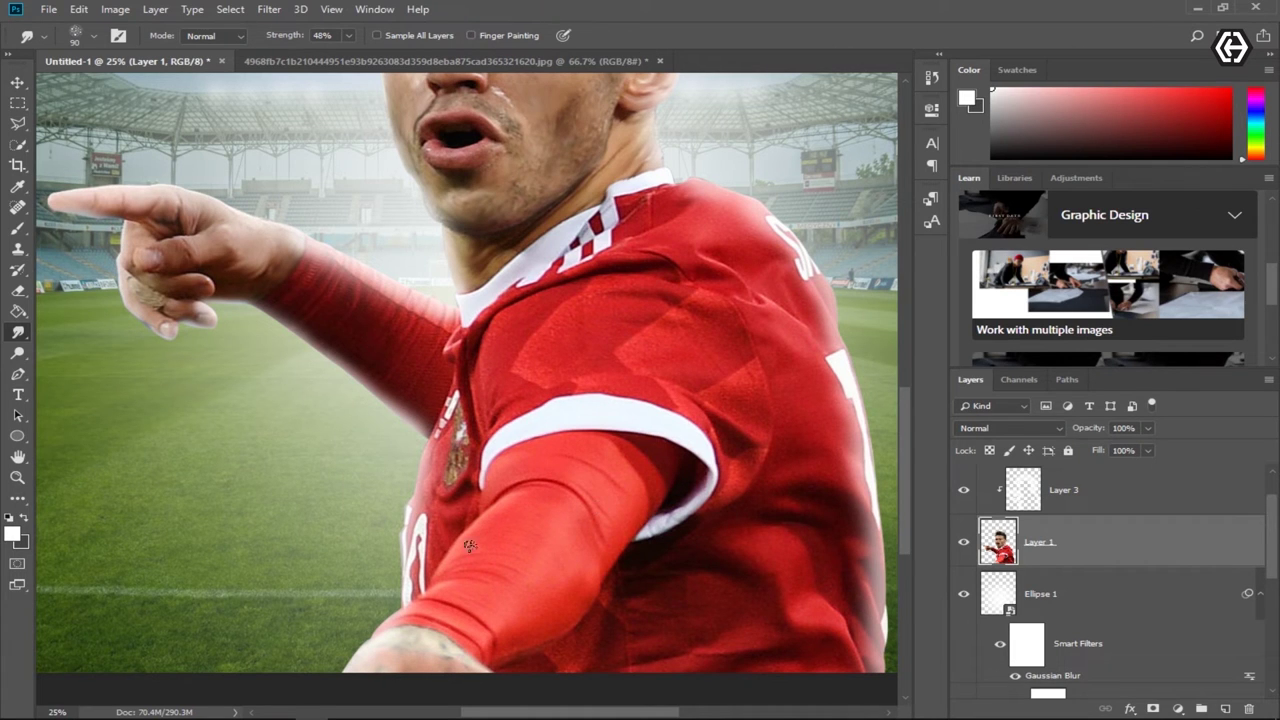
# Step: Blur the red jersey and sleeve with a soft round 175 px Blur brush at 100% strength
pyautogui.rightClick(17, 332)
pyautogui.click(80, 332)
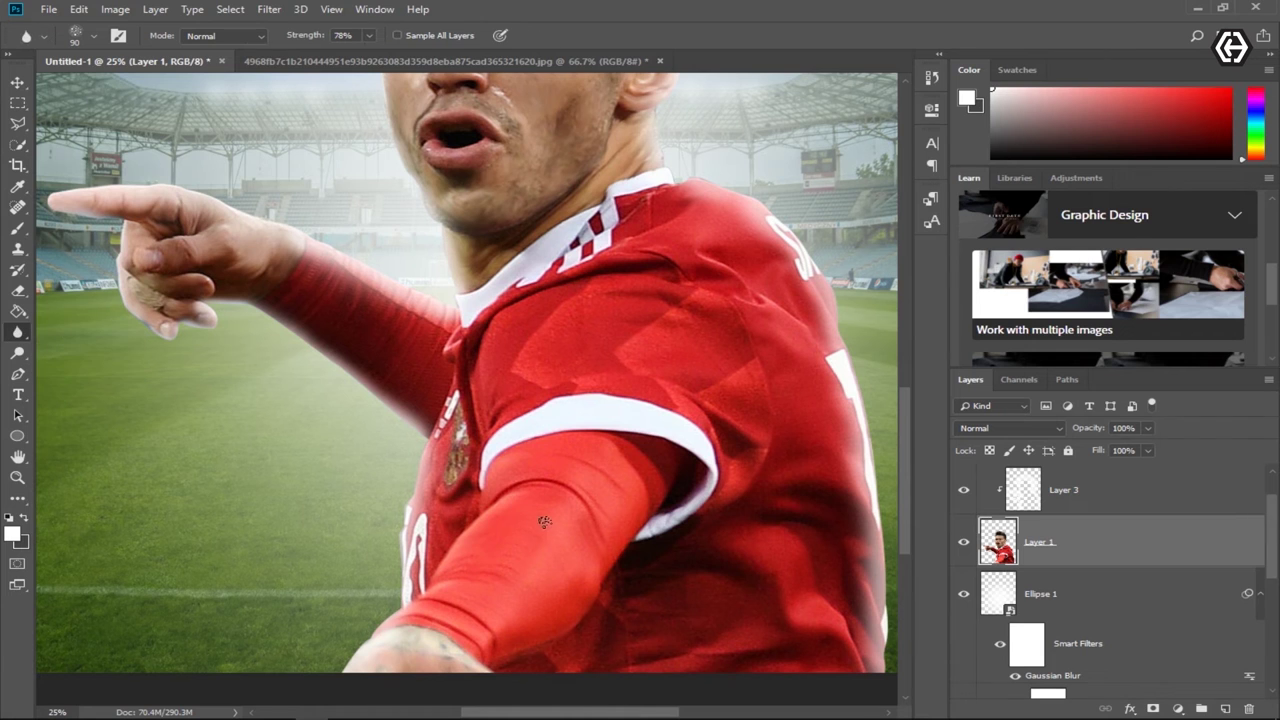
pyautogui.click(93, 37)
pyautogui.click(124, 158)
pyautogui.click(100, 37)
pyautogui.press(']')
pyautogui.press(']')
pyautogui.press(']')
pyautogui.press('0')
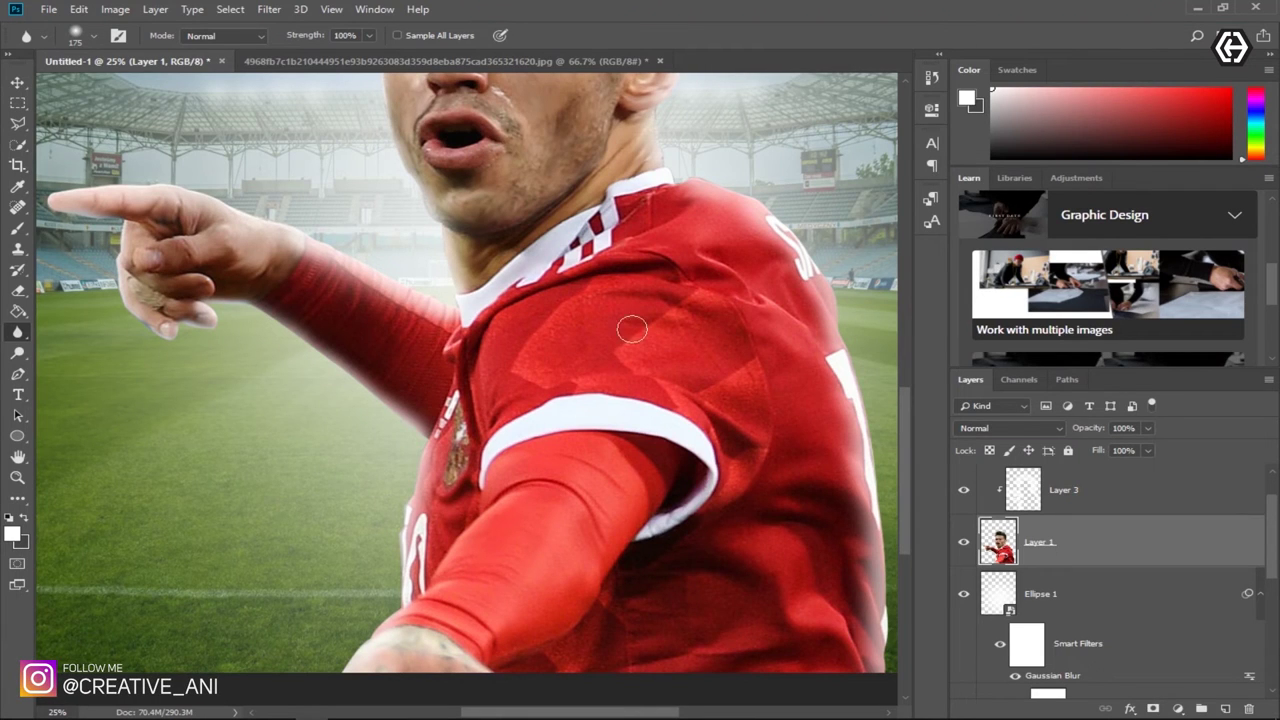
pyautogui.scroll(2, 657, 491)
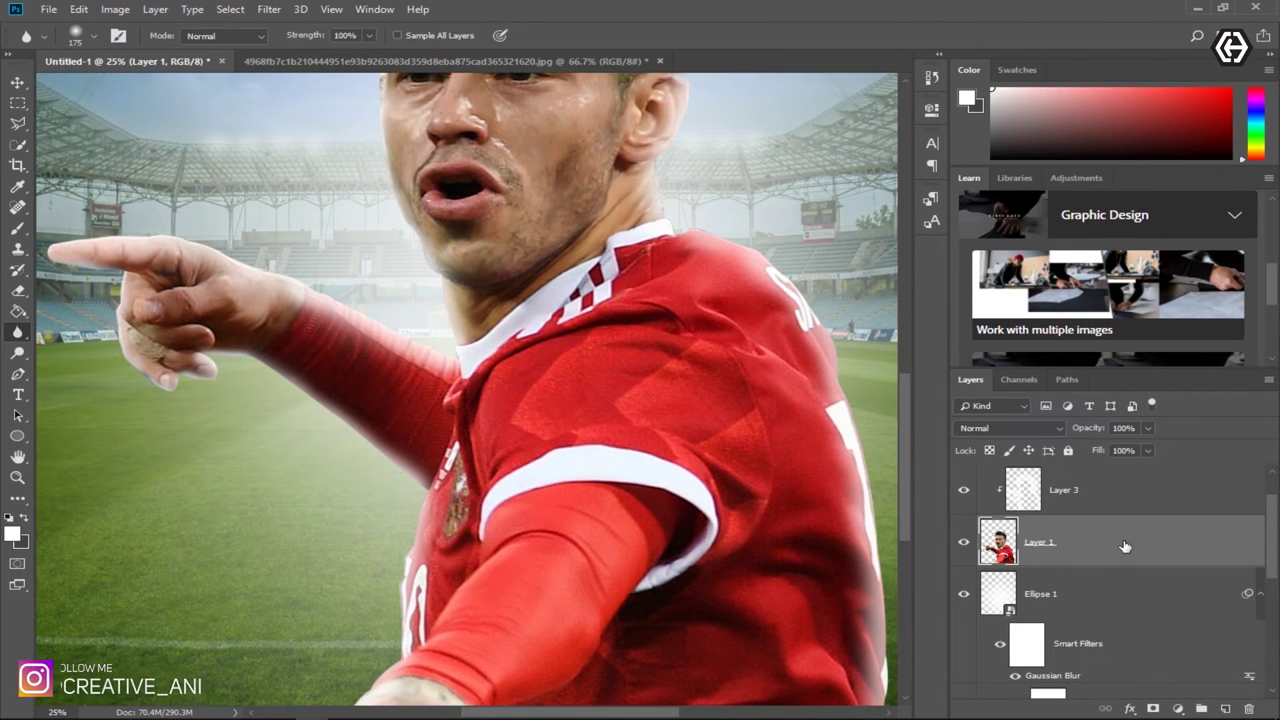
pyautogui.scroll(-3, 567, 508)
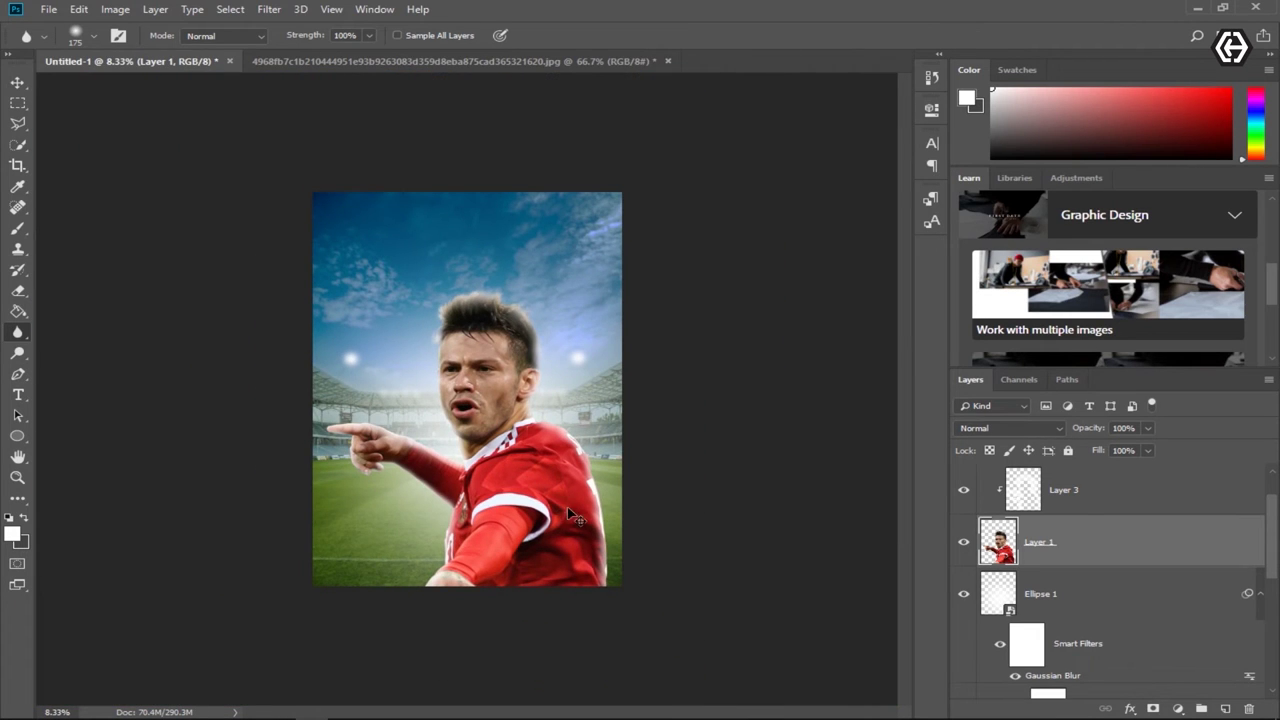
pyautogui.scroll(2, 575, 517)
pyautogui.scroll(-1, 570, 512)
pyautogui.scroll(-1, 567, 508)
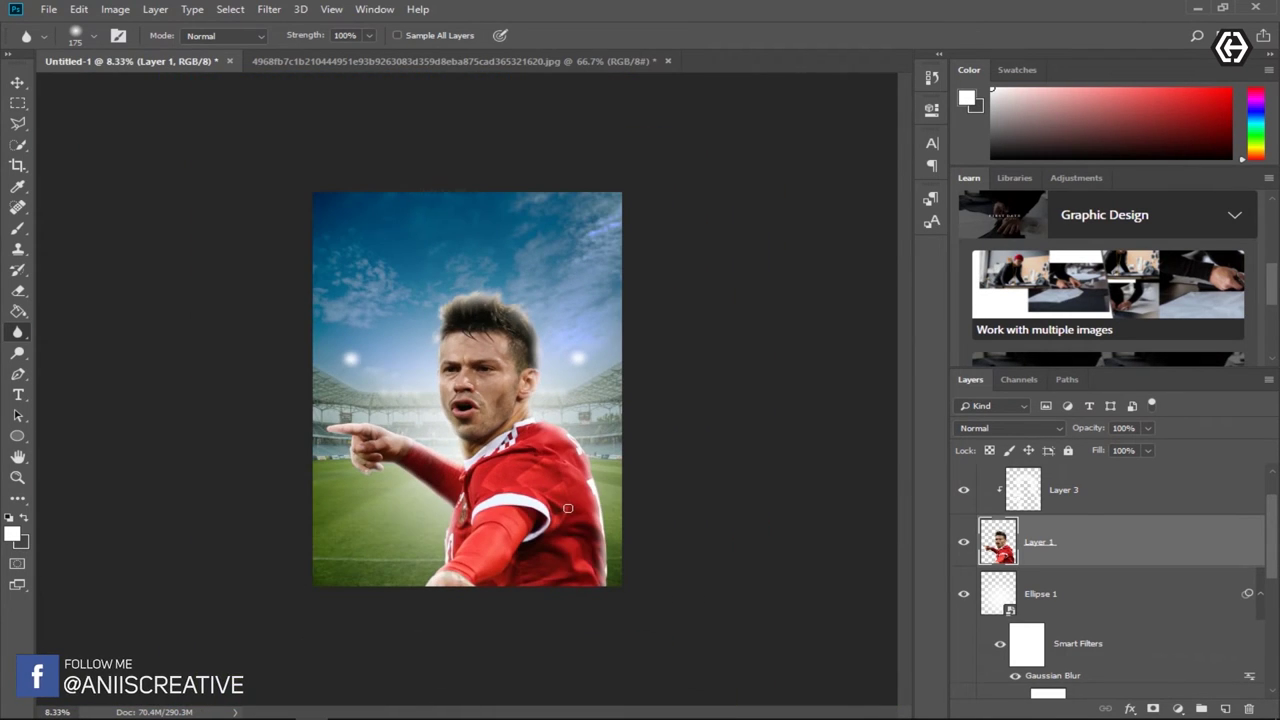
pyautogui.click(1114, 500)
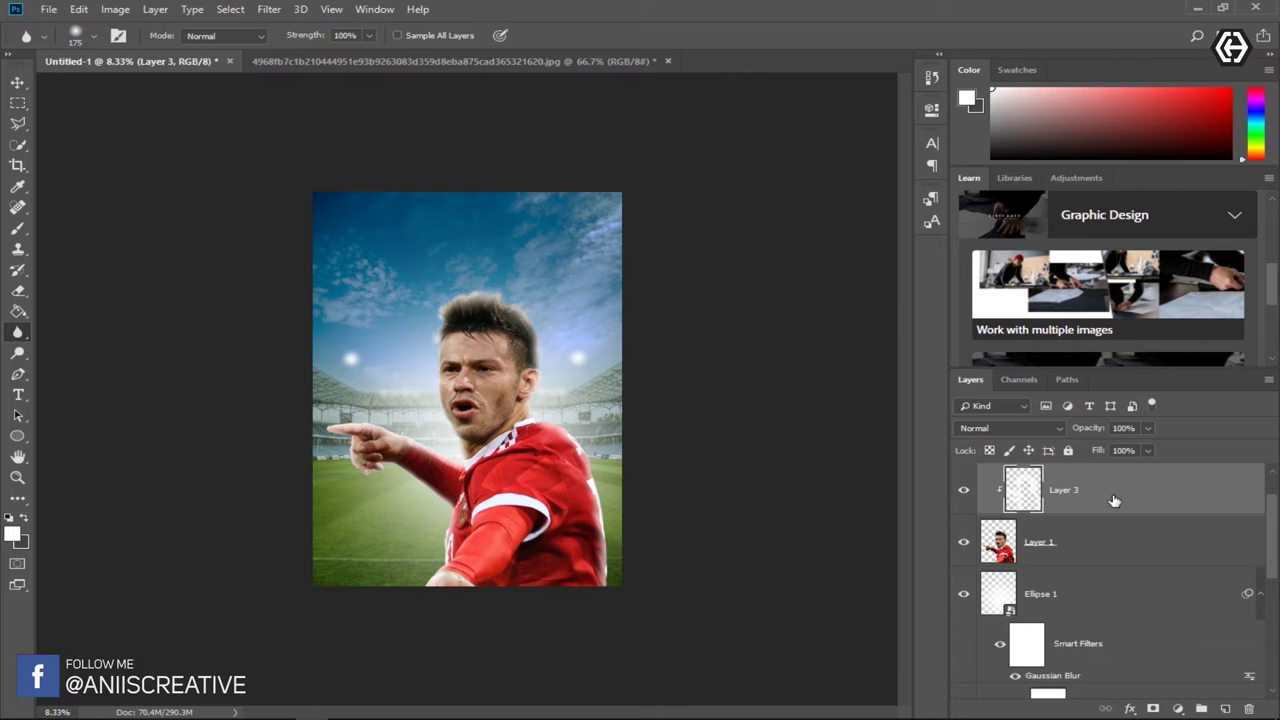
# Step: Set orange as the foreground colour and enlarge the brush to 1000 pixels
pyautogui.click(18, 437)
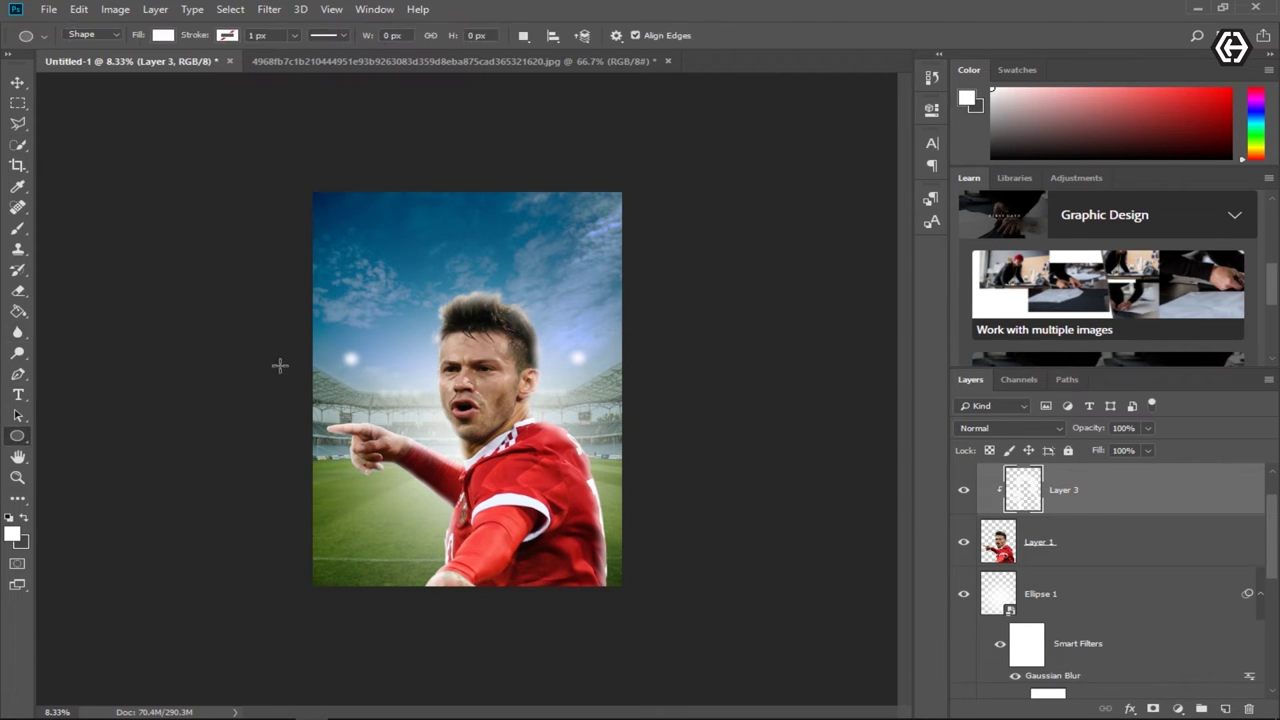
pyautogui.click(18, 228)
pyautogui.click(13, 535)
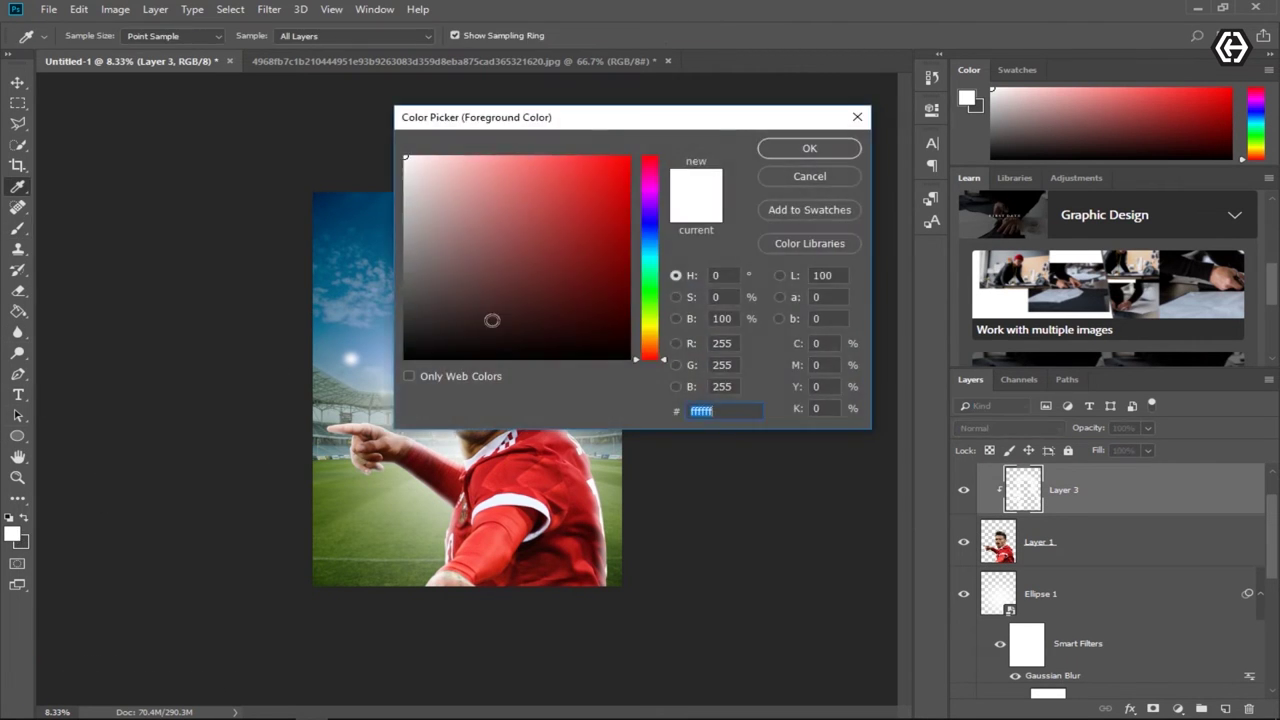
pyautogui.click(650, 338)
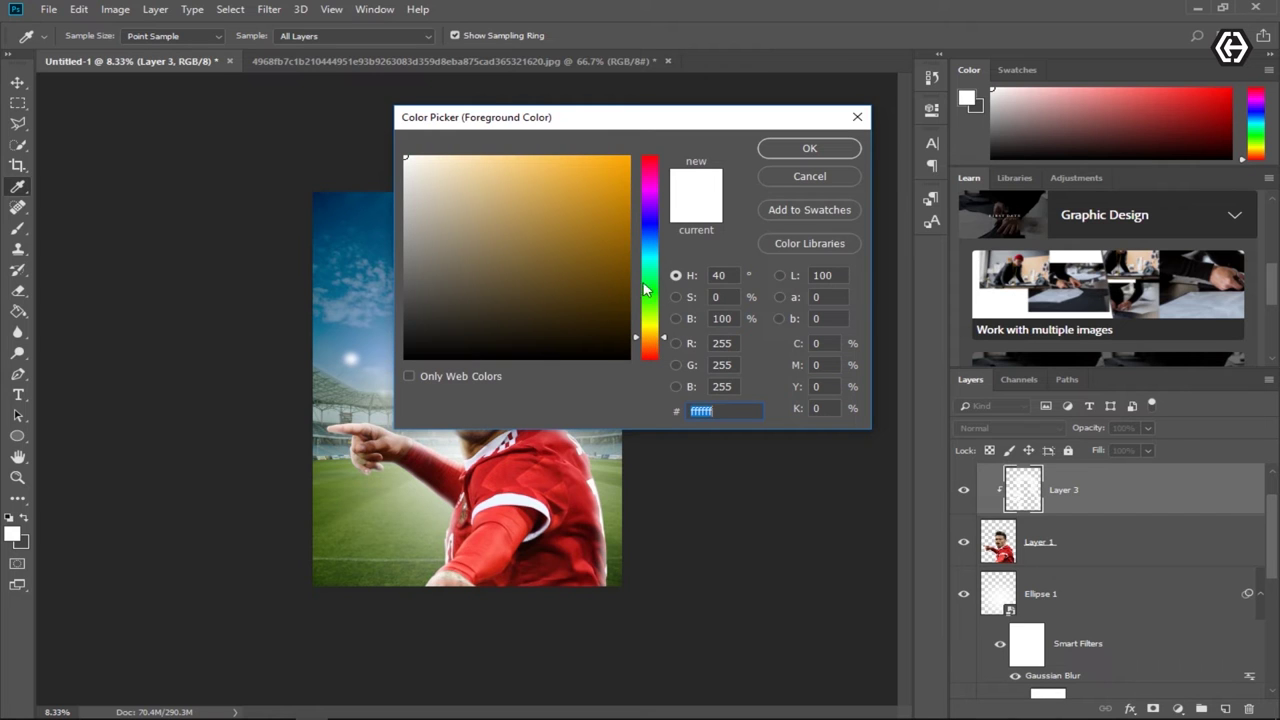
pyautogui.click(650, 345)
pyautogui.click(615, 176)
pyautogui.click(809, 148)
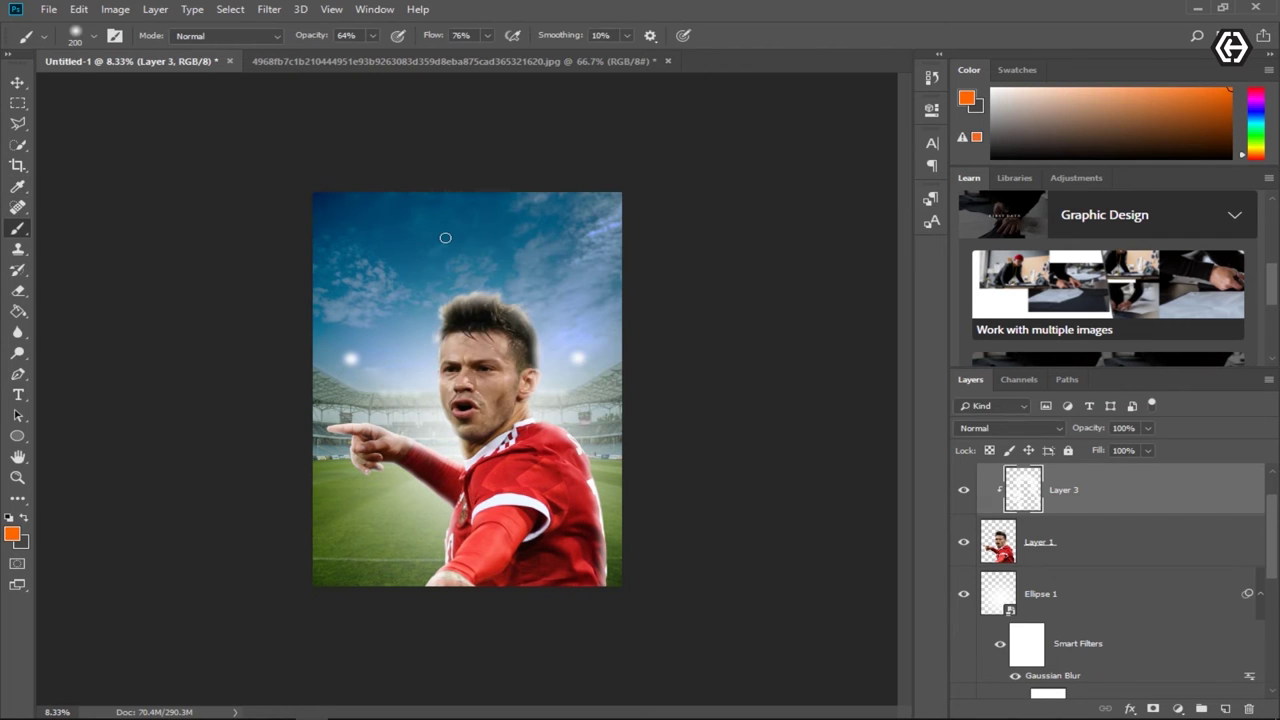
pyautogui.press(']')
pyautogui.press(']')
pyautogui.press(']')
# Step: Paint and blur a trial orange blob at 193.5 px, then delete it
pyautogui.click(1225, 709)
pyautogui.click(463, 222)
pyautogui.click(463, 222)
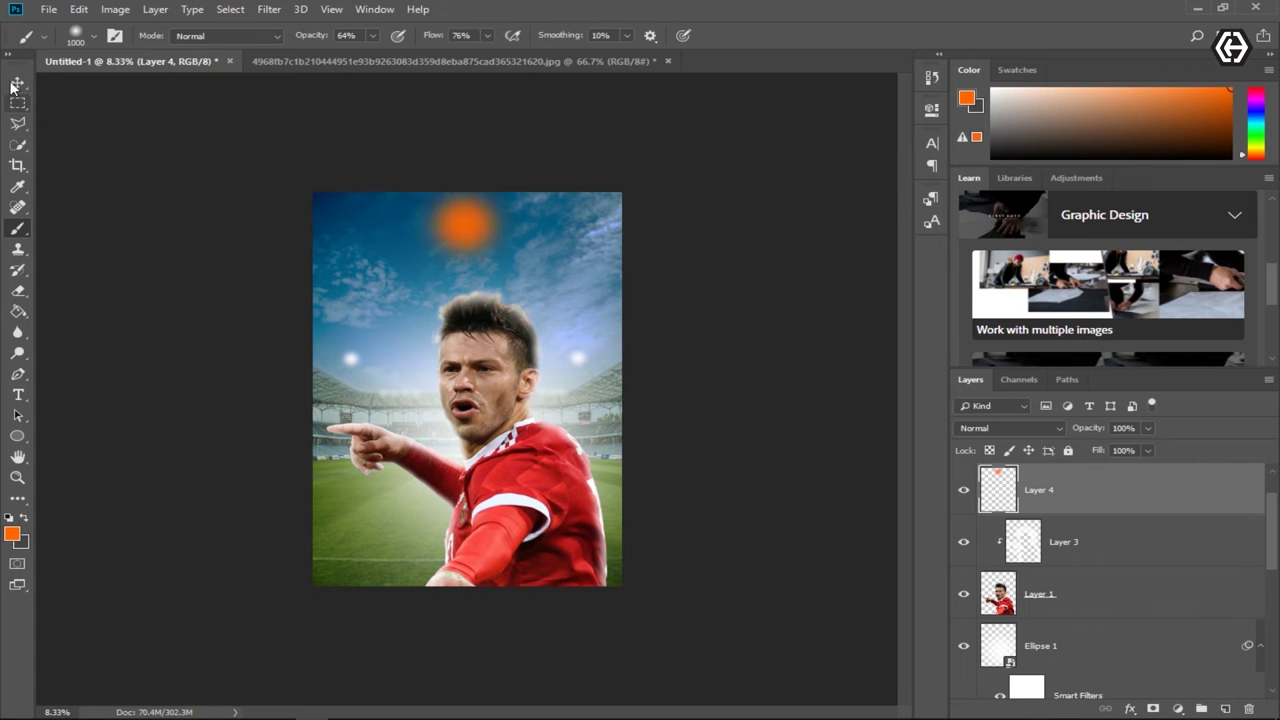
pyautogui.click(265, 17)
pyautogui.click(548, 256)
pyautogui.moveTo(670, 382); pyautogui.dragTo(656, 383)
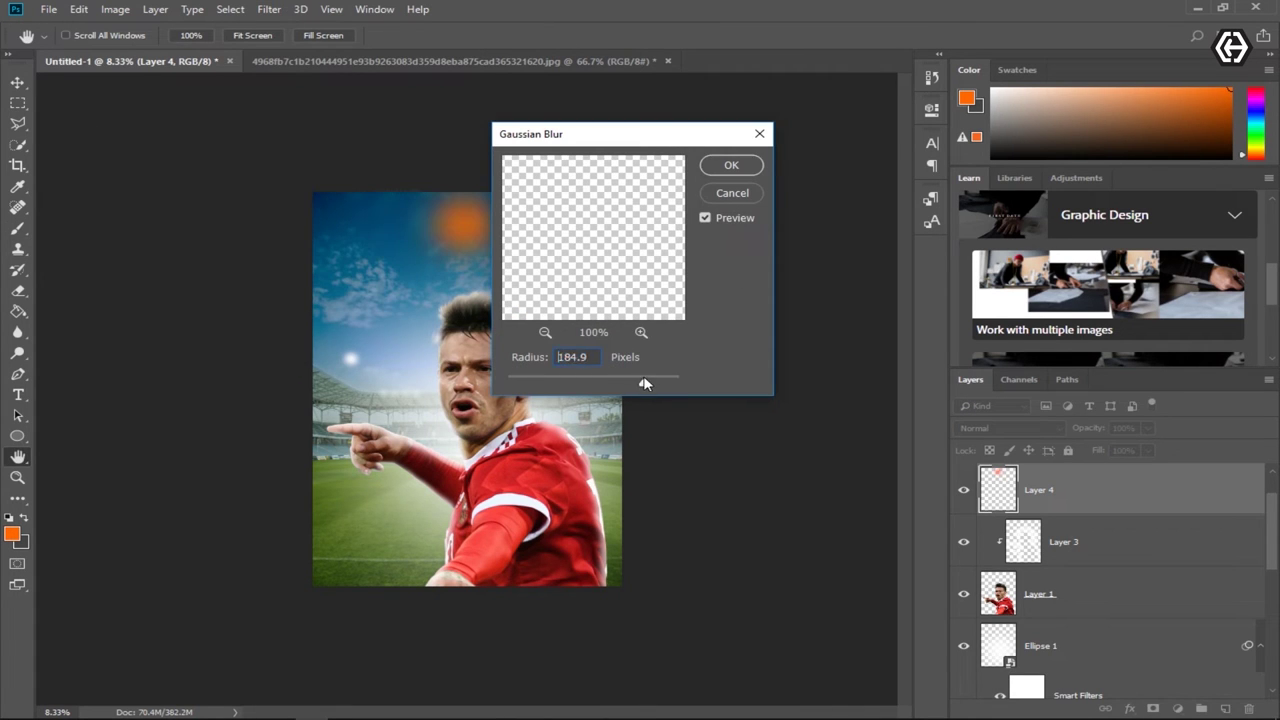
pyautogui.moveTo(656, 384); pyautogui.dragTo(646, 381)
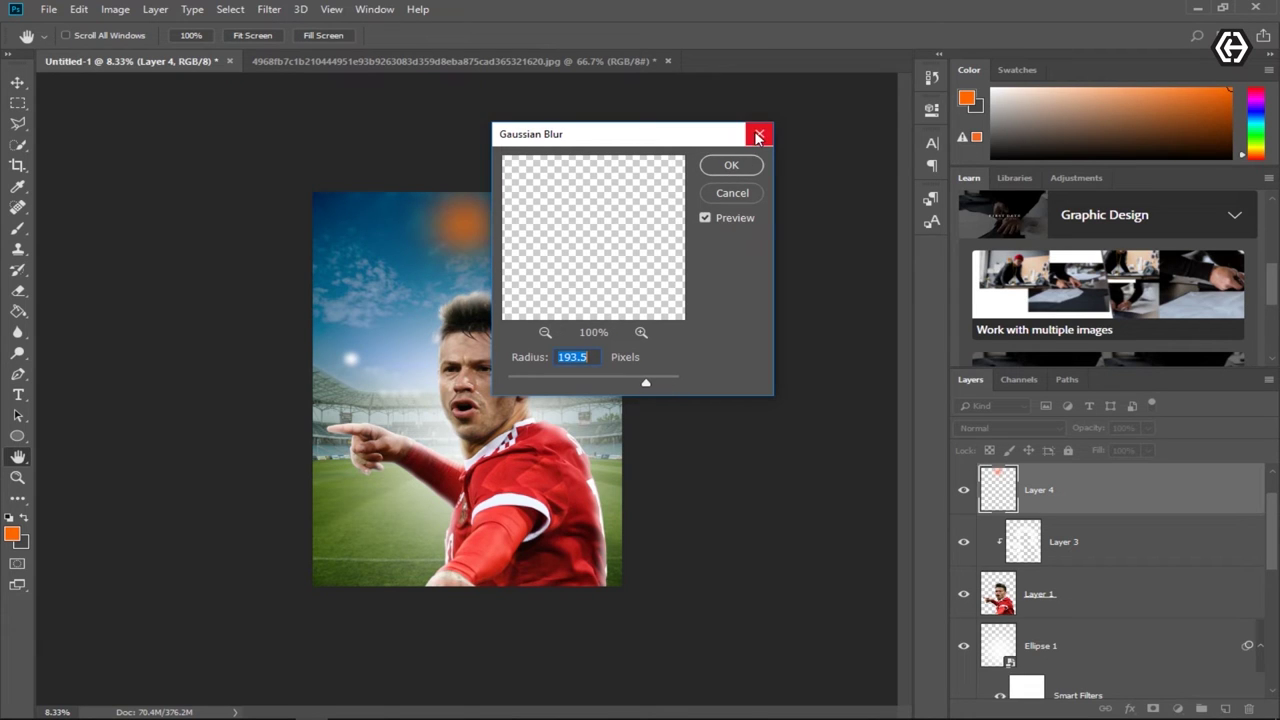
pyautogui.click(731, 166)
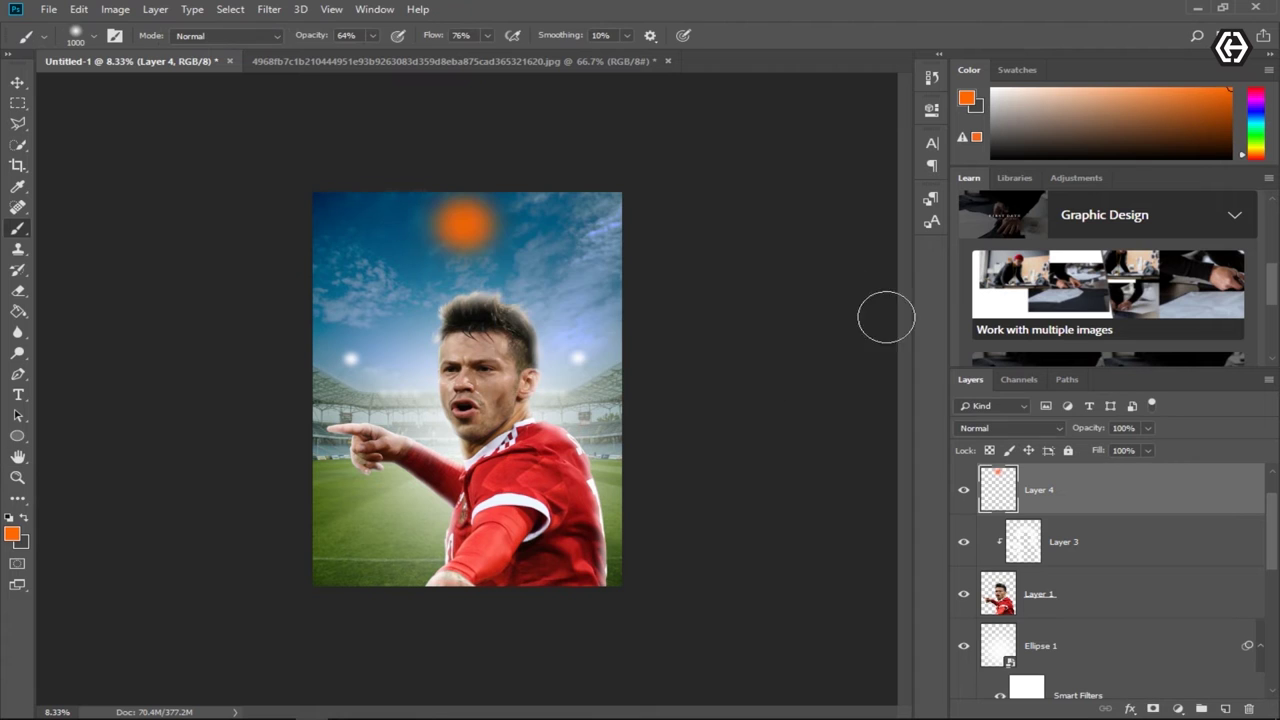
pyautogui.press('Delete')
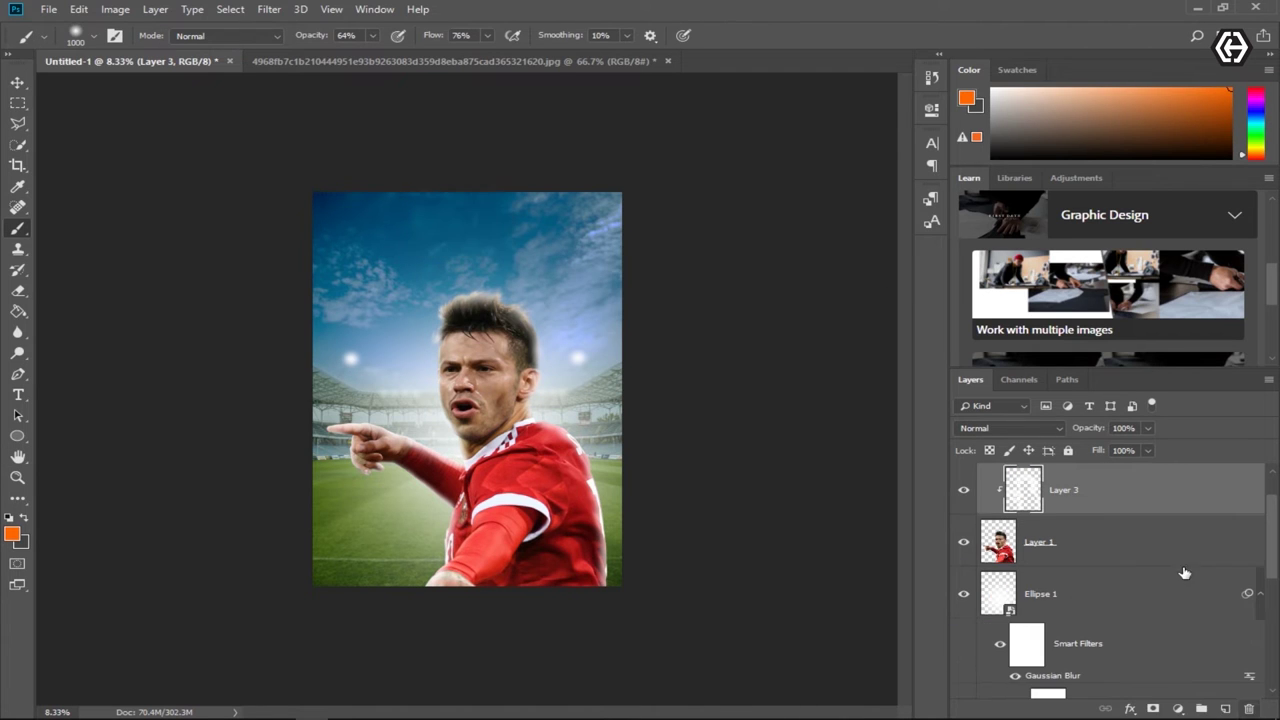
# Step: On a new layer, paint an orange Hard Round circle at 100% opacity and flow
pyautogui.click(1226, 709)
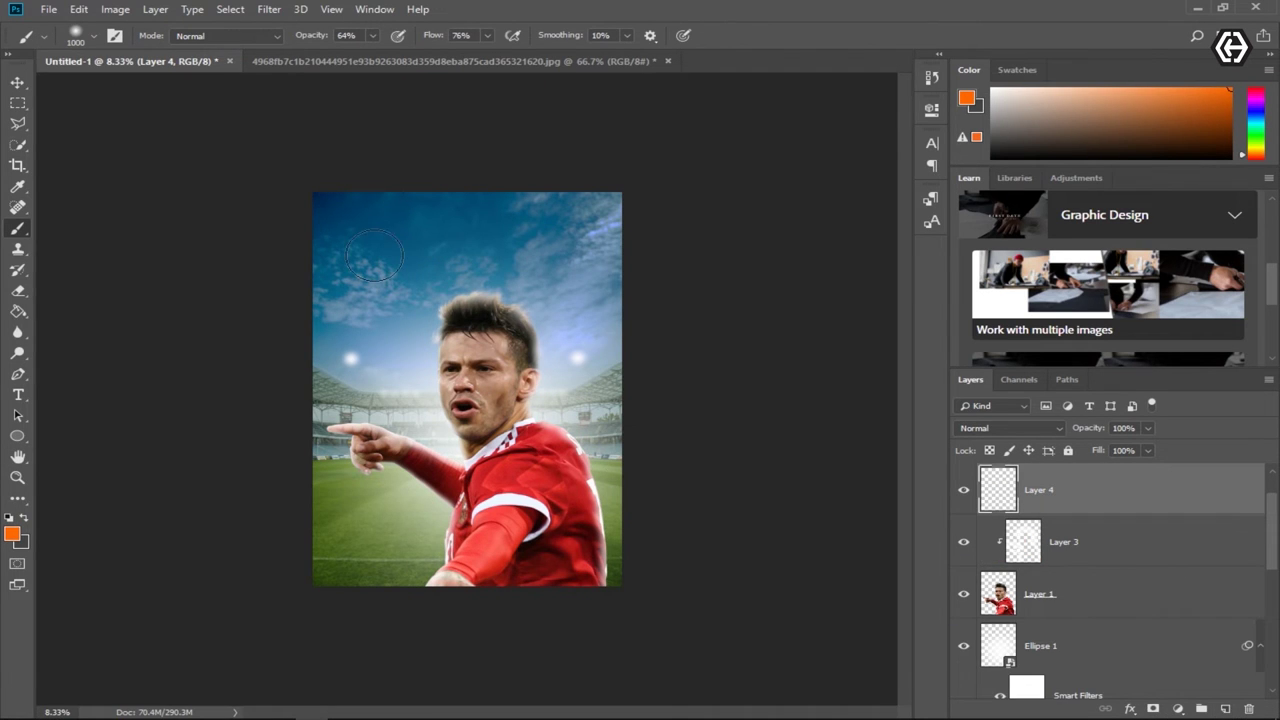
pyautogui.click(95, 37)
pyautogui.scroll(10, 199, 242)
pyautogui.click(44, 193)
pyautogui.doubleClick(102, 255)
pyautogui.click(466, 226)
pyautogui.press('0')
pyautogui.hotkey('shift', '0')
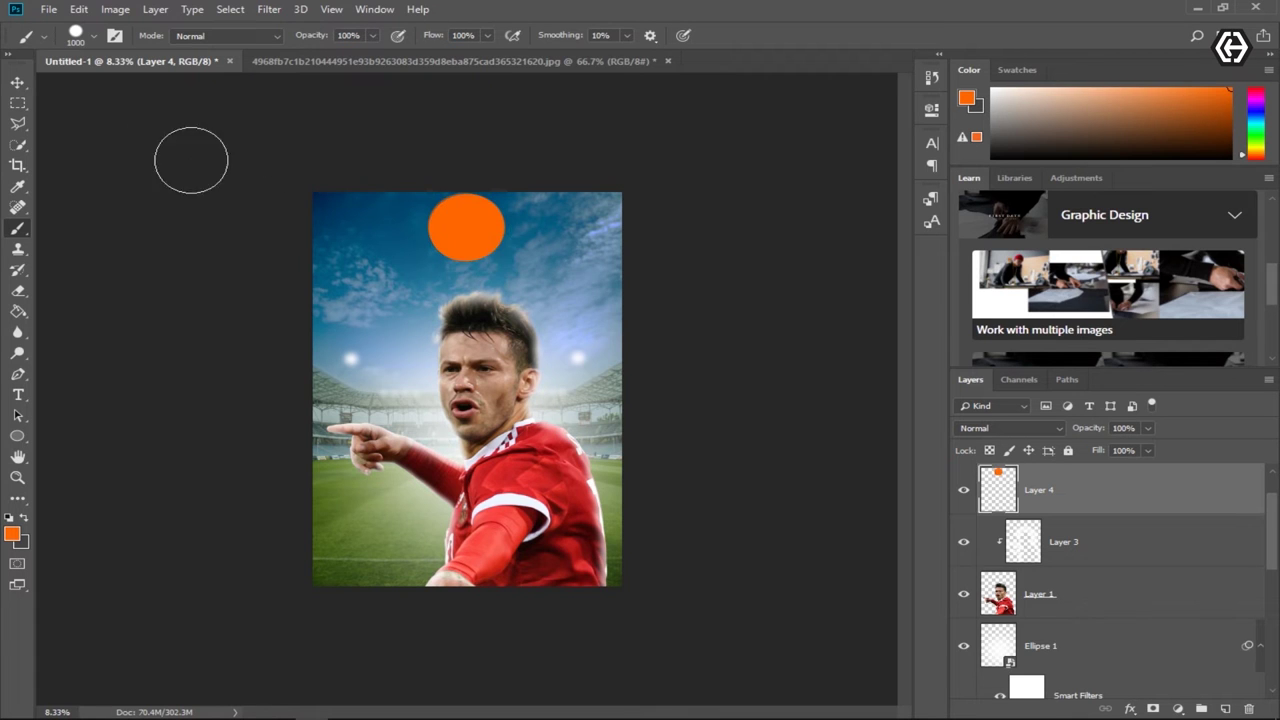
# Step: Apply a 539.4-pixel Gaussian Blur to the orange circle
pyautogui.click(269, 9)
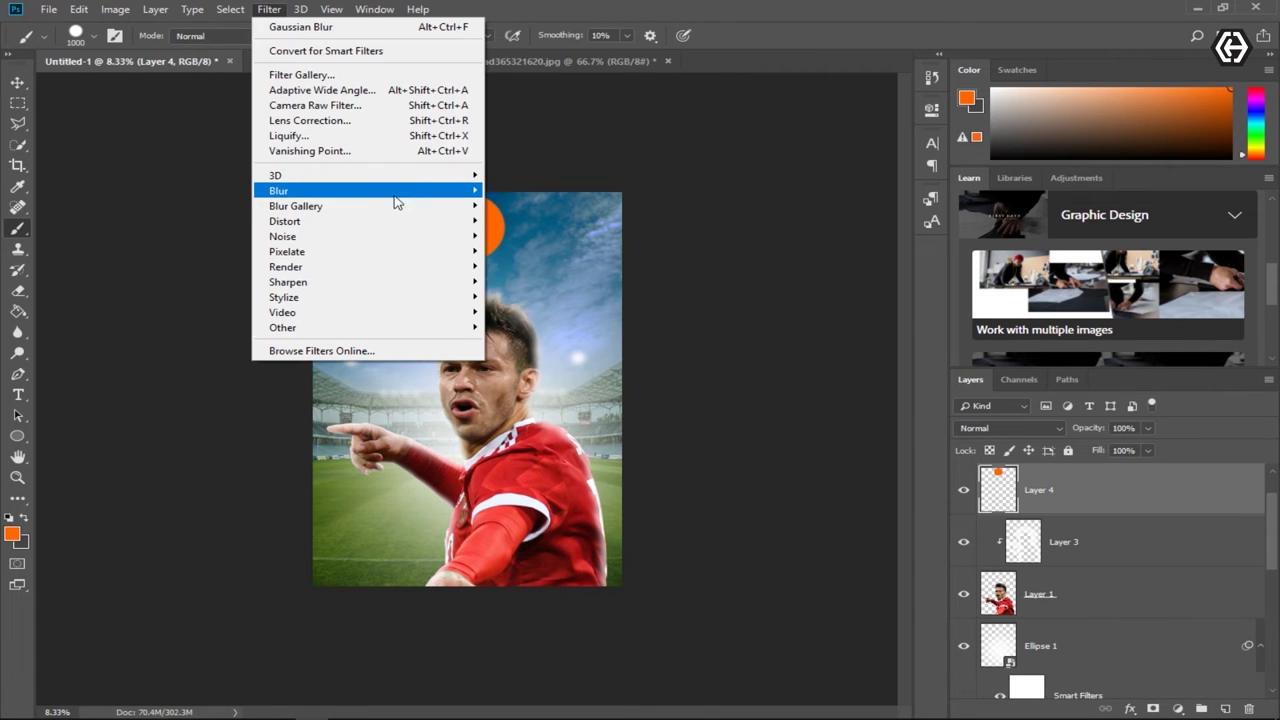
pyautogui.click(520, 250)
pyautogui.moveTo(670, 382); pyautogui.dragTo(662, 381)
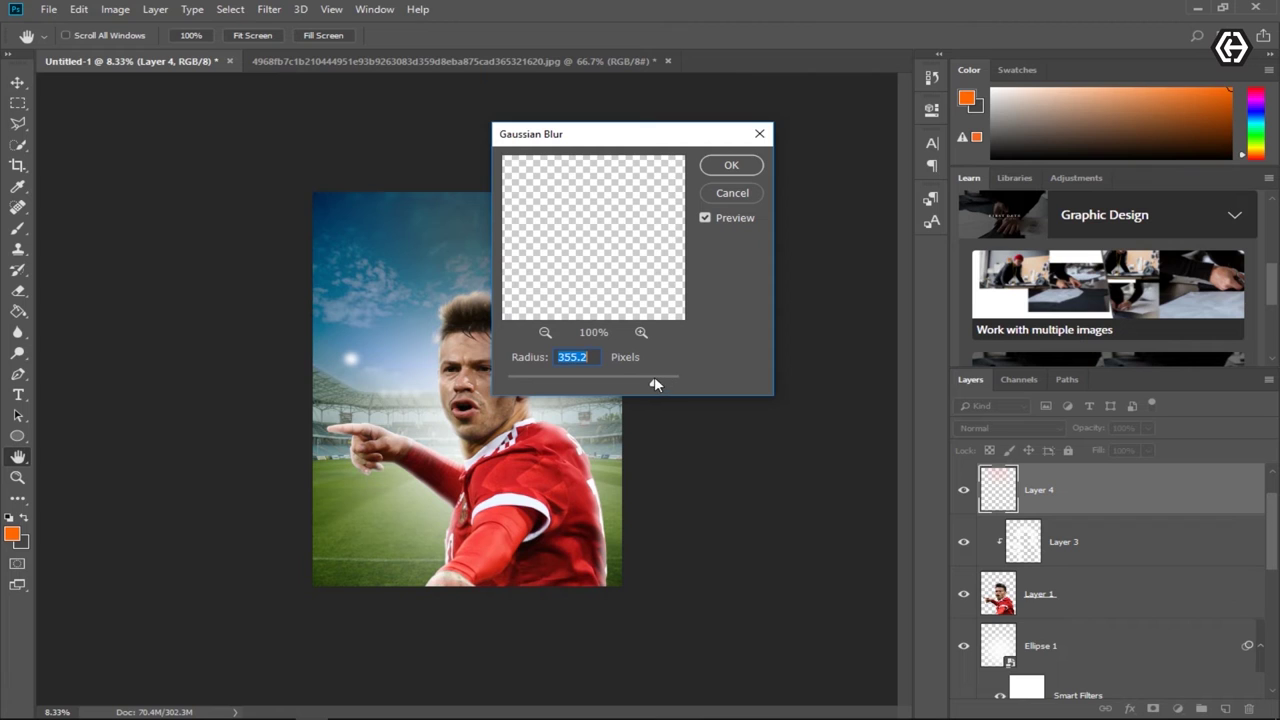
pyautogui.click(731, 165)
# Step: Move the orange glow up and stretch it wider, then add Layer 5 above Layer 3
pyautogui.press('v')
pyautogui.moveTo(428, 249); pyautogui.dragTo(467, 200)
pyautogui.hotkey('ctrl', 't')
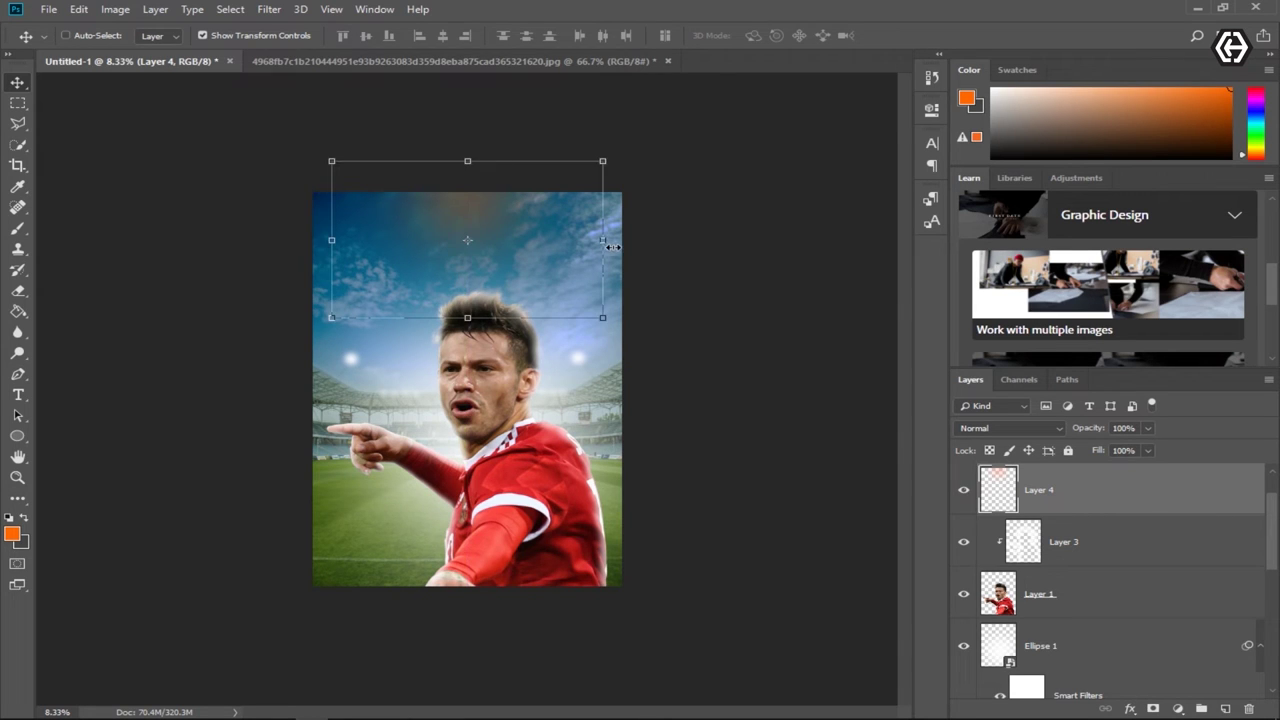
pyautogui.moveTo(607, 239); pyautogui.dragTo(757, 229)
pyautogui.moveTo(674, 248); pyautogui.dragTo(610, 242)
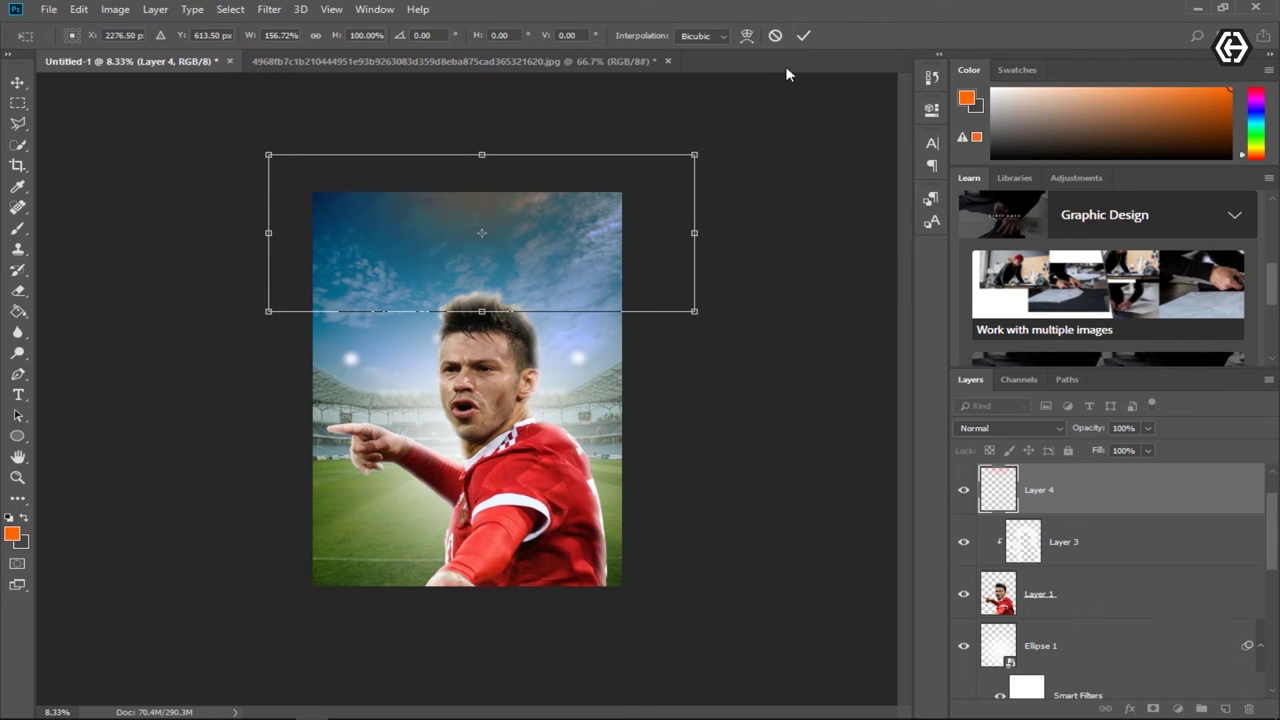
pyautogui.click(803, 35)
pyautogui.click(1094, 537)
pyautogui.click(1225, 708)
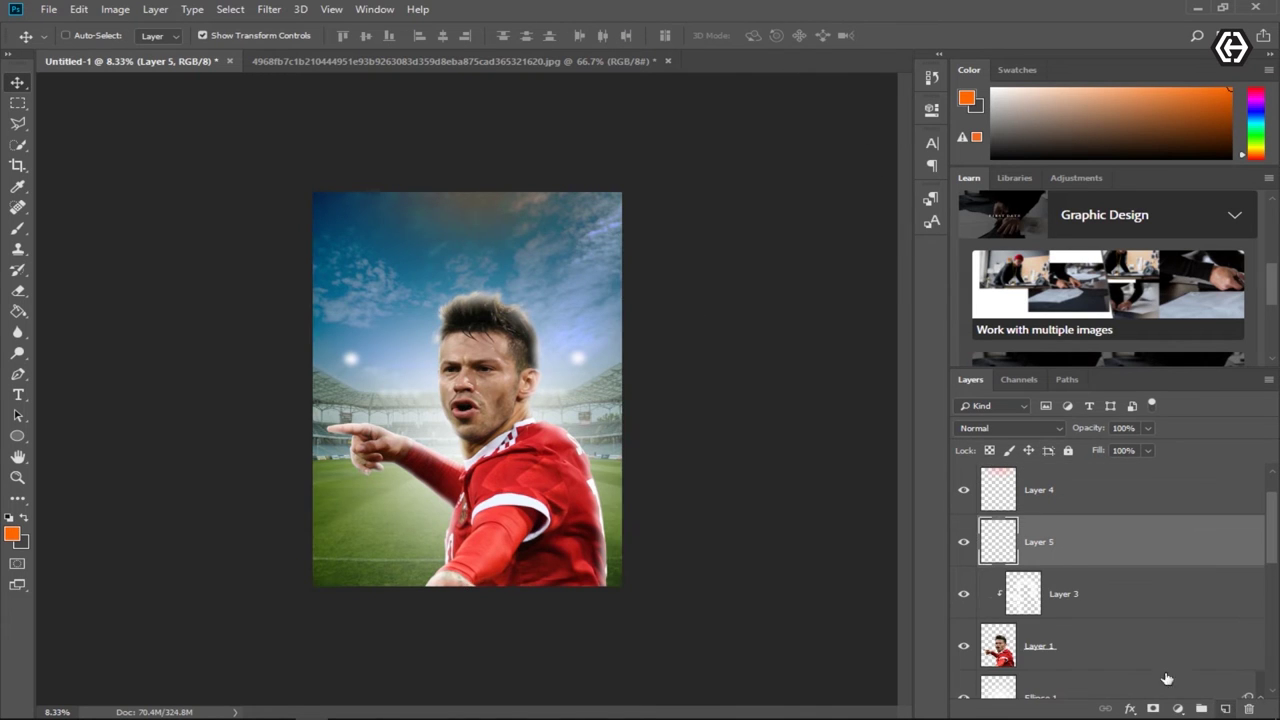
# Step: Clip Layer 5 to the player layer and undo a stray orange stroke above the head
pyautogui.rightClick(1106, 556)
pyautogui.click(938, 350)
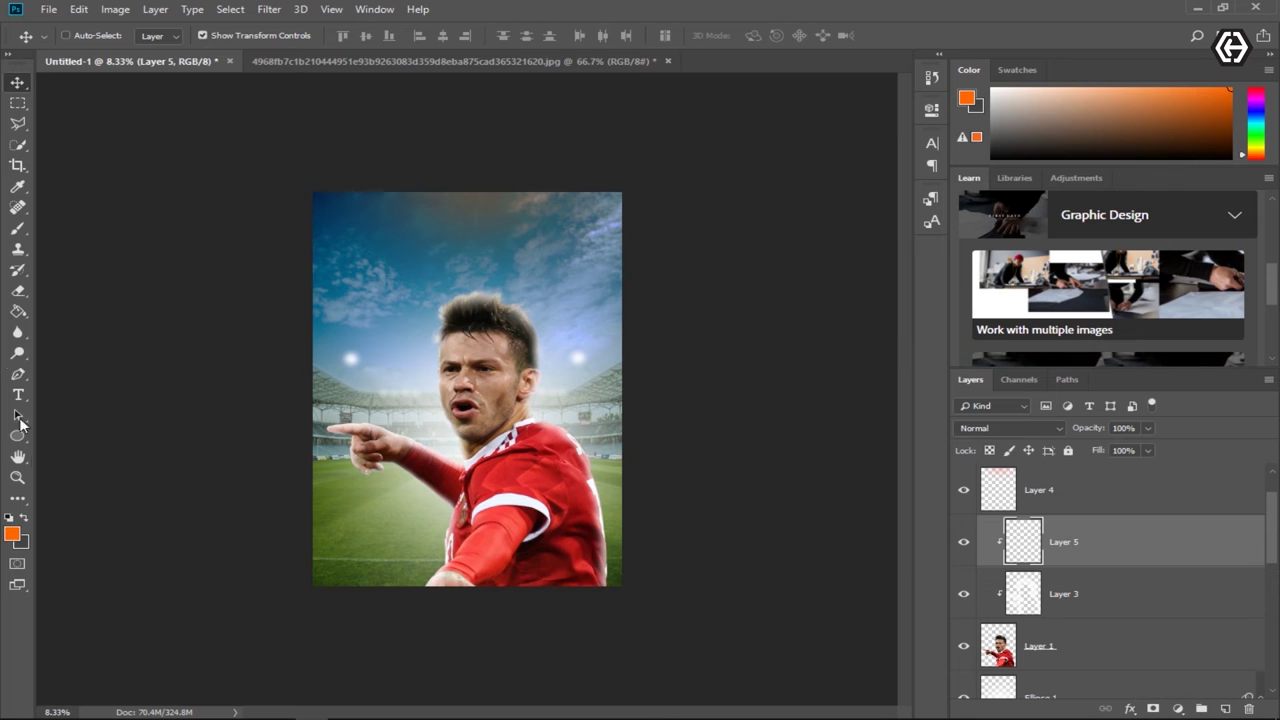
pyautogui.click(19, 230)
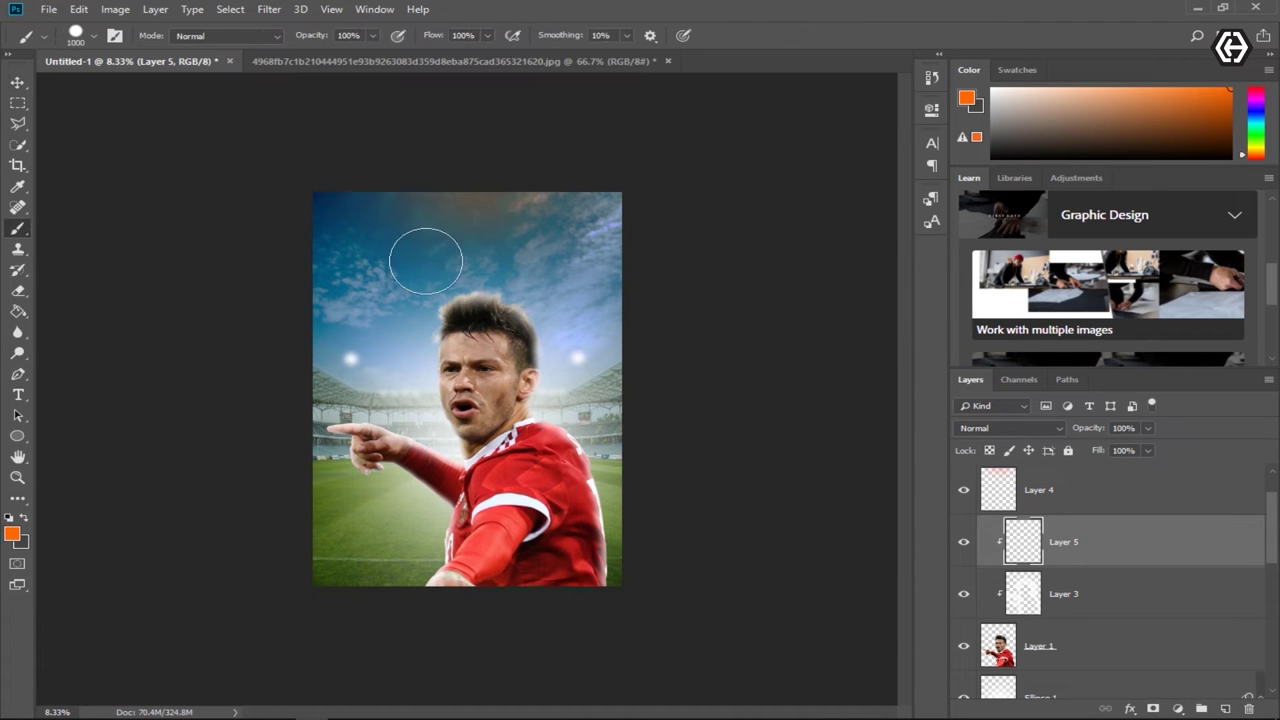
pyautogui.moveTo(430, 245); pyautogui.dragTo(469, 256)
pyautogui.hotkey('ctrl', 'z')
# Step: Paint orange light over the player's hair and pointing hand with a soft round brush
pyautogui.click(94, 36)
pyautogui.click(65, 156)
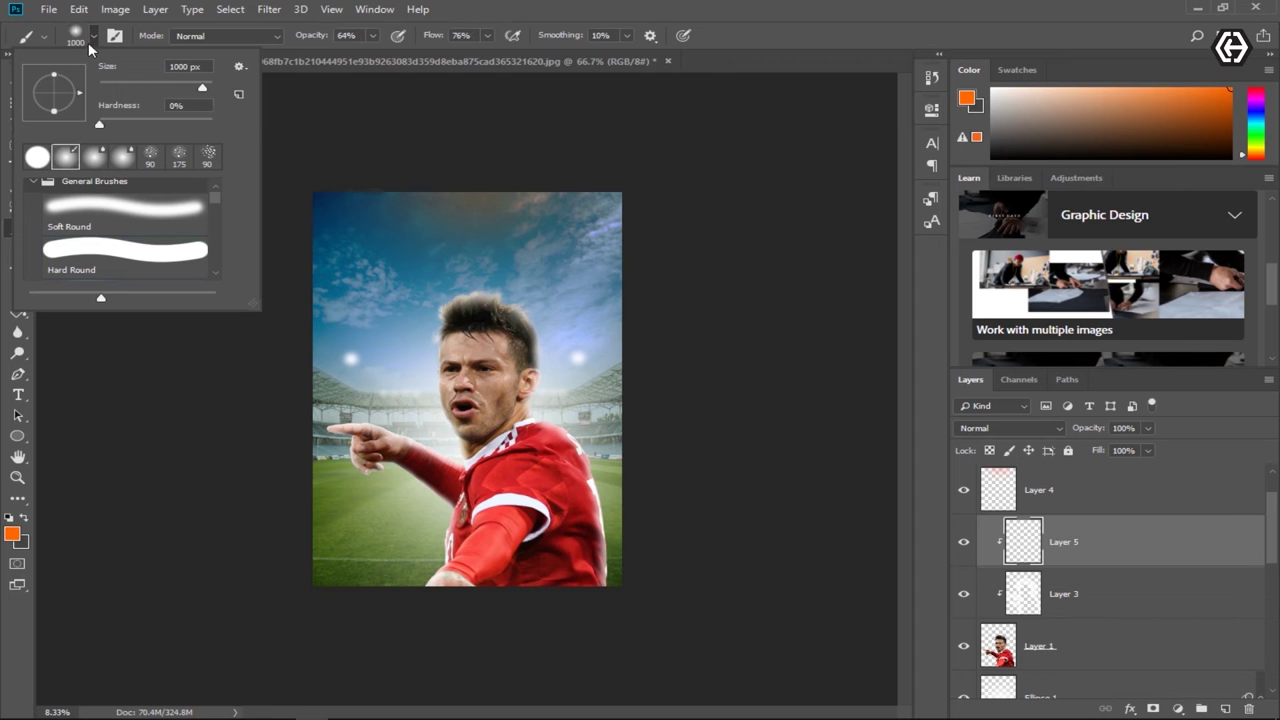
pyautogui.click(96, 40)
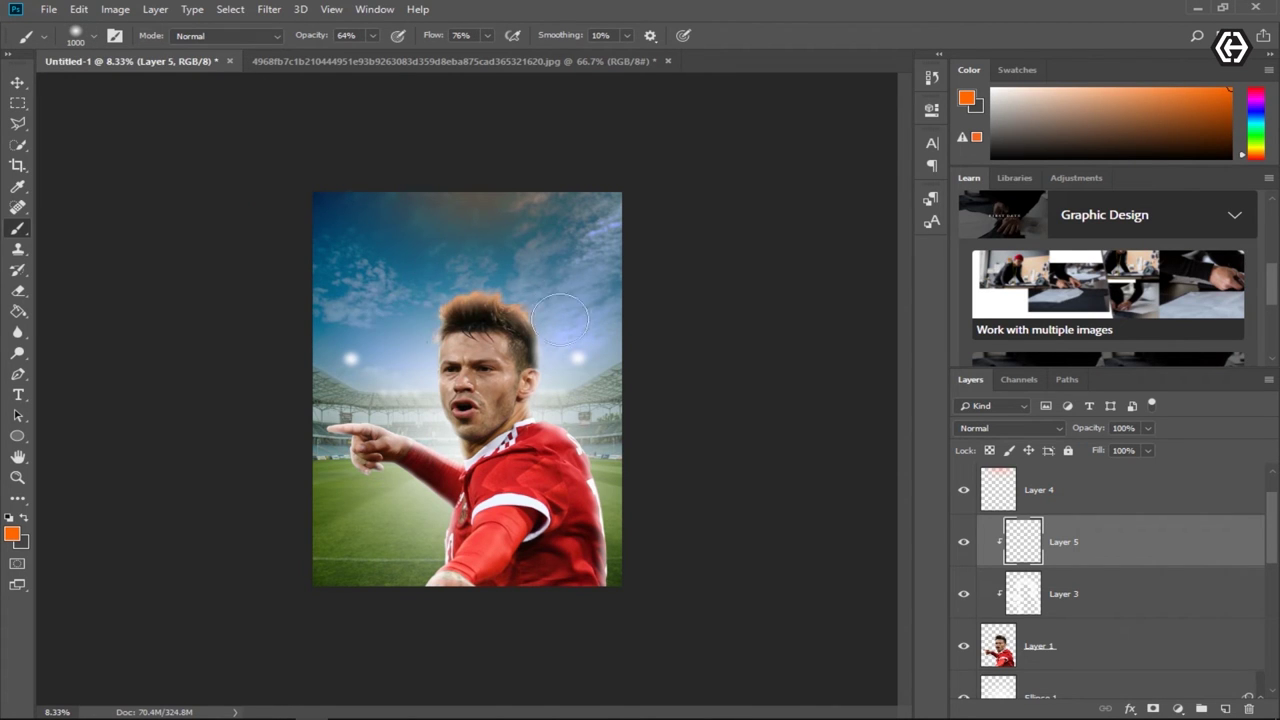
pyautogui.moveTo(578, 342); pyautogui.dragTo(349, 253)
pyautogui.moveTo(349, 398); pyautogui.dragTo(408, 394)
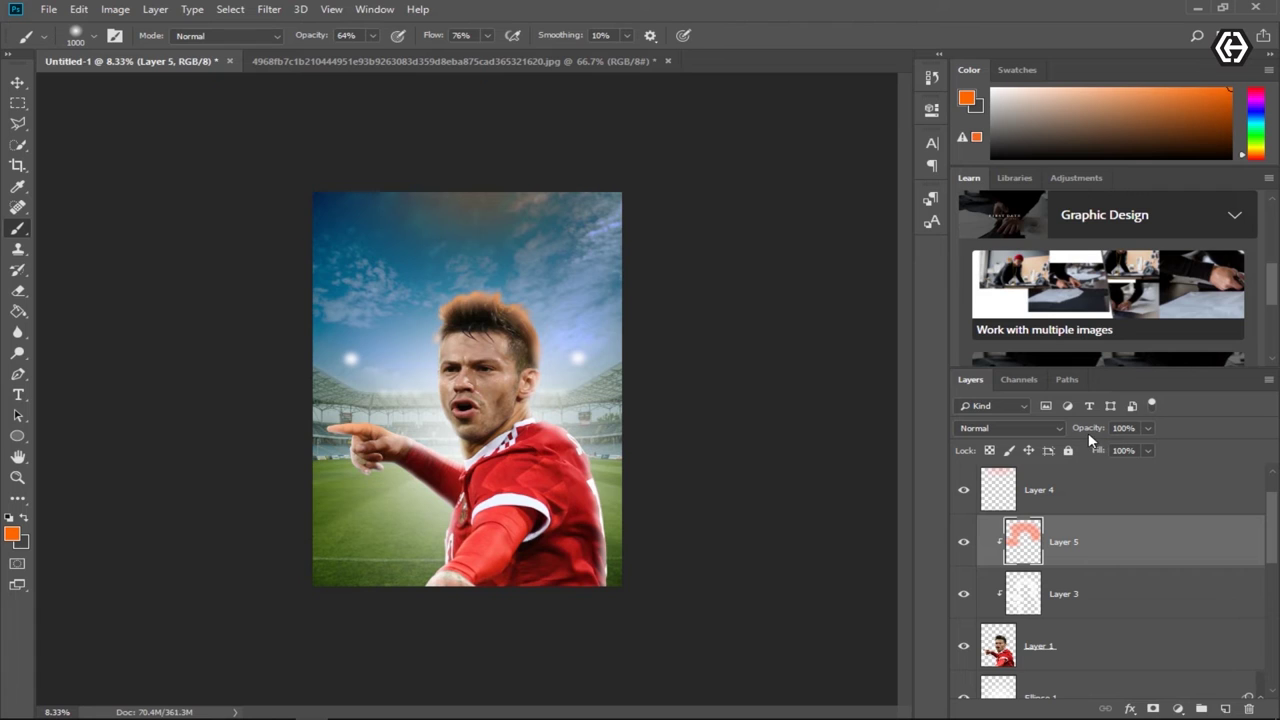
# Step: Lower Layer 5's opacity to 43% and select Layer 4
pyautogui.moveTo(1084, 435); pyautogui.dragTo(1101, 444)
pyautogui.click(1095, 500)
pyautogui.click(1178, 708)
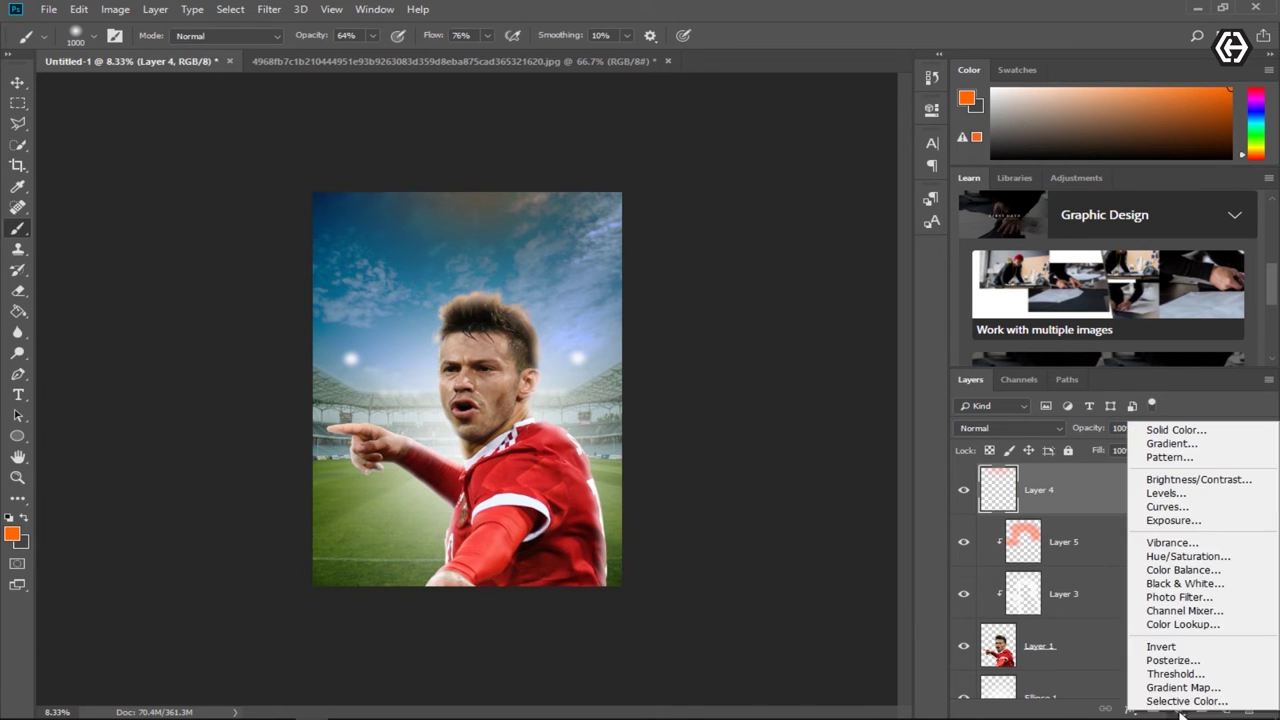
# Step: Grade Layer 6 in Camera Raw with Exposure -0.35, Temperature +20 and Contrast +23
pyautogui.click(1210, 403)
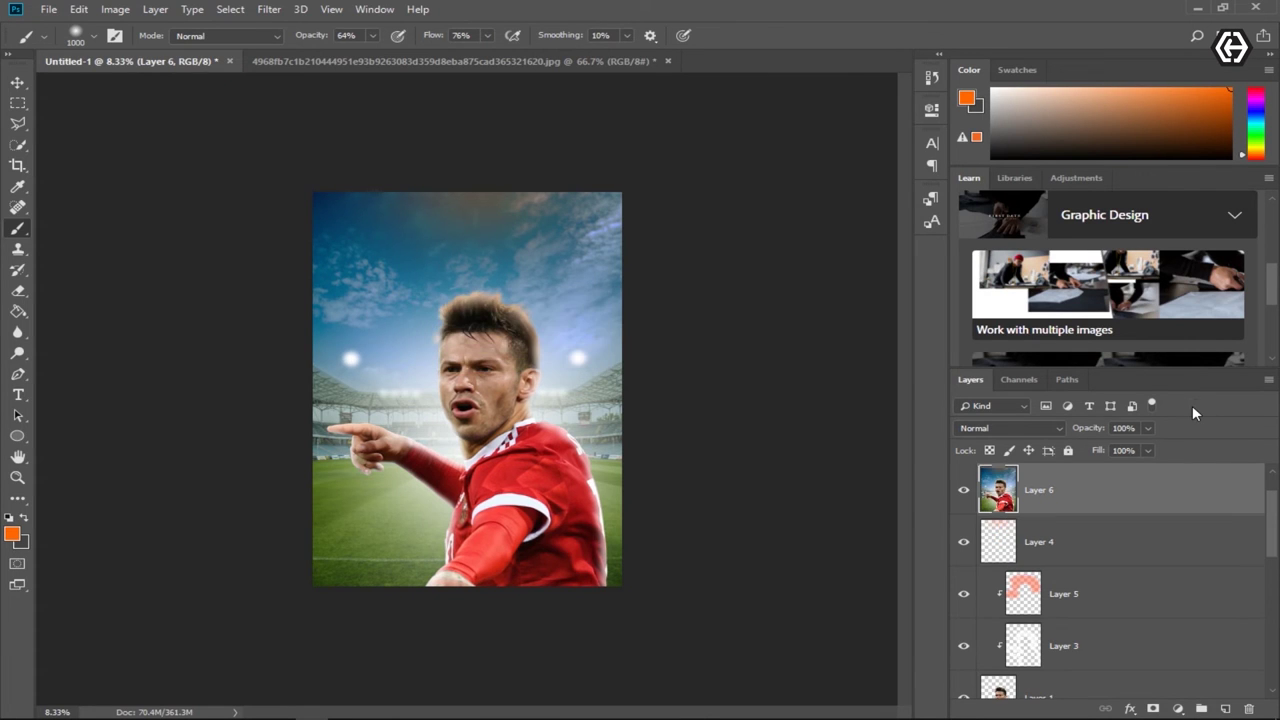
pyautogui.click(269, 9)
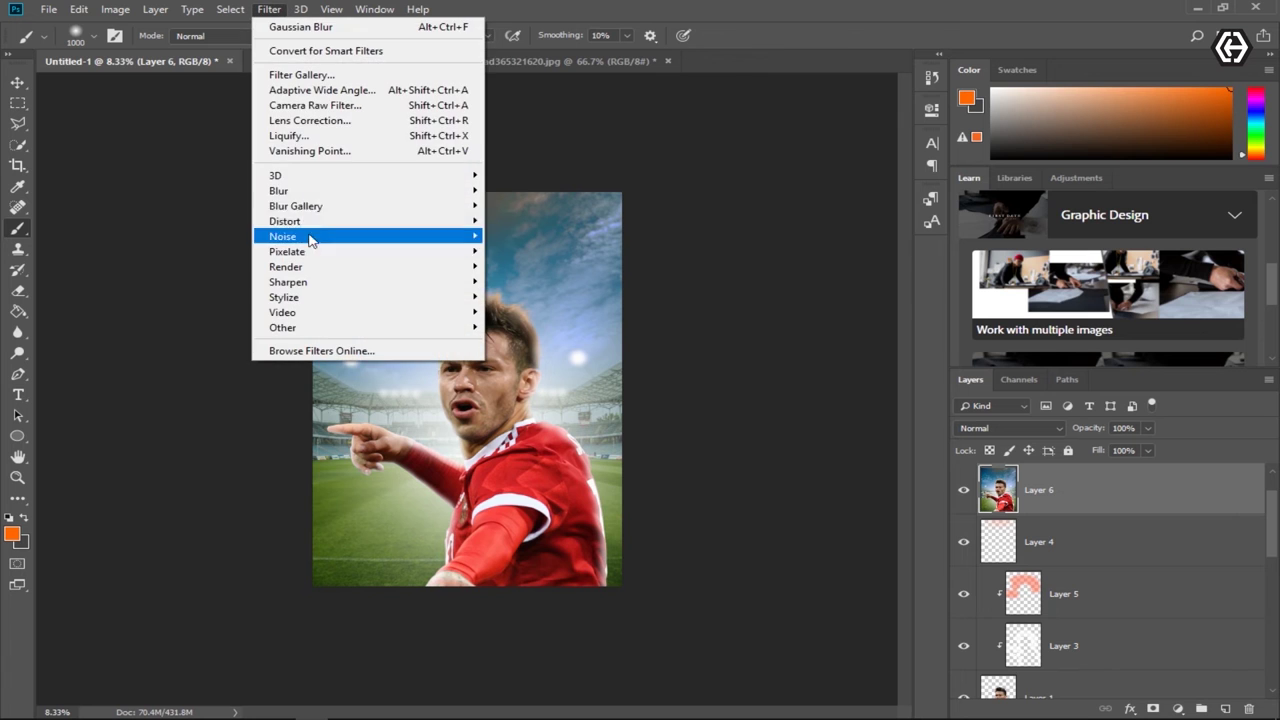
pyautogui.click(345, 120)
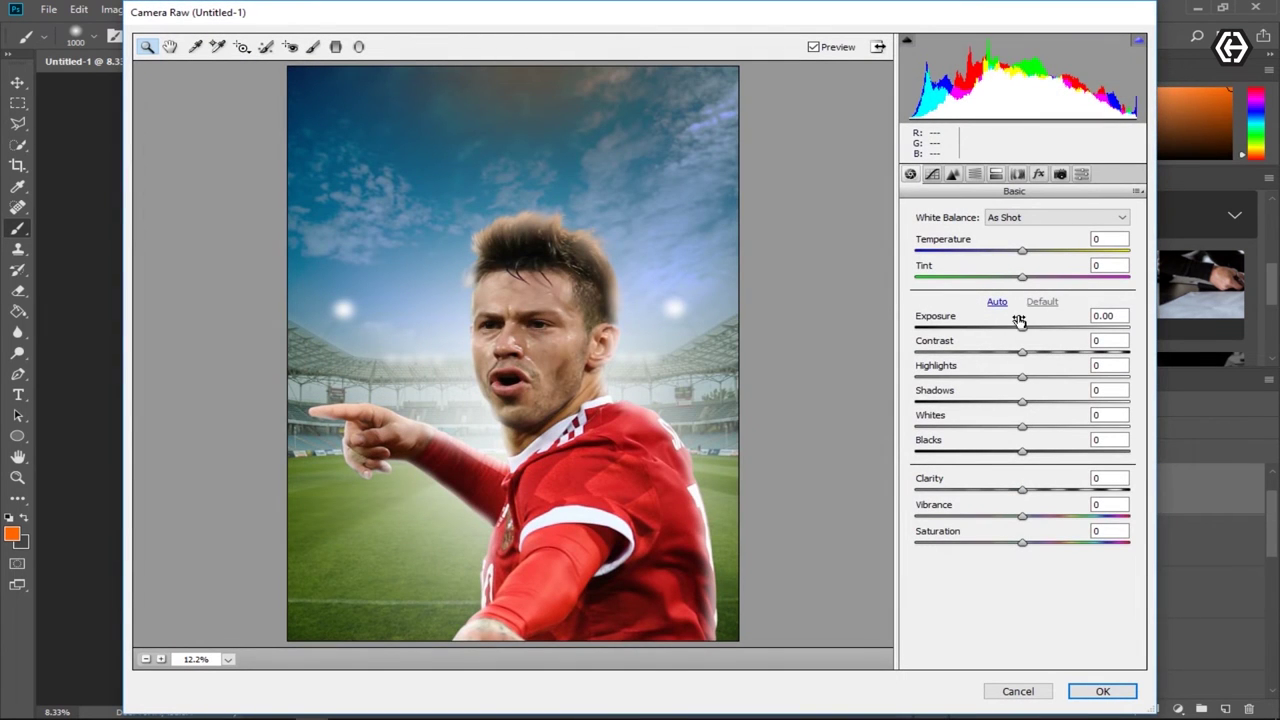
pyautogui.moveTo(1021, 327); pyautogui.dragTo(1018, 330)
pyautogui.moveTo(1022, 250); pyautogui.dragTo(1043, 250)
pyautogui.moveTo(1022, 352)
pyautogui.mouseDown()
pyautogui.moveTo(1047, 352)
pyautogui.moveTo(1009, 380)
pyautogui.moveTo(1051, 380)
pyautogui.moveTo(1035, 380)
pyautogui.moveTo(1043, 400)
pyautogui.moveTo(1014, 400)
pyautogui.moveTo(1058, 403)
pyautogui.moveTo(1048, 429)
pyautogui.moveTo(966, 429)
pyautogui.moveTo(1029, 427)
pyautogui.moveTo(1063, 450)
pyautogui.moveTo(1108, 452)
pyautogui.moveTo(1051, 452)
pyautogui.moveTo(1094, 490)
pyautogui.moveTo(1119, 490)
pyautogui.moveTo(1049, 494)
pyautogui.moveTo(1123, 526)
pyautogui.moveTo(943, 507)
pyautogui.moveTo(991, 516)
pyautogui.moveTo(970, 548)
pyautogui.moveTo(1010, 548)
pyautogui.mouseUp()
pyautogui.click(1100, 691)
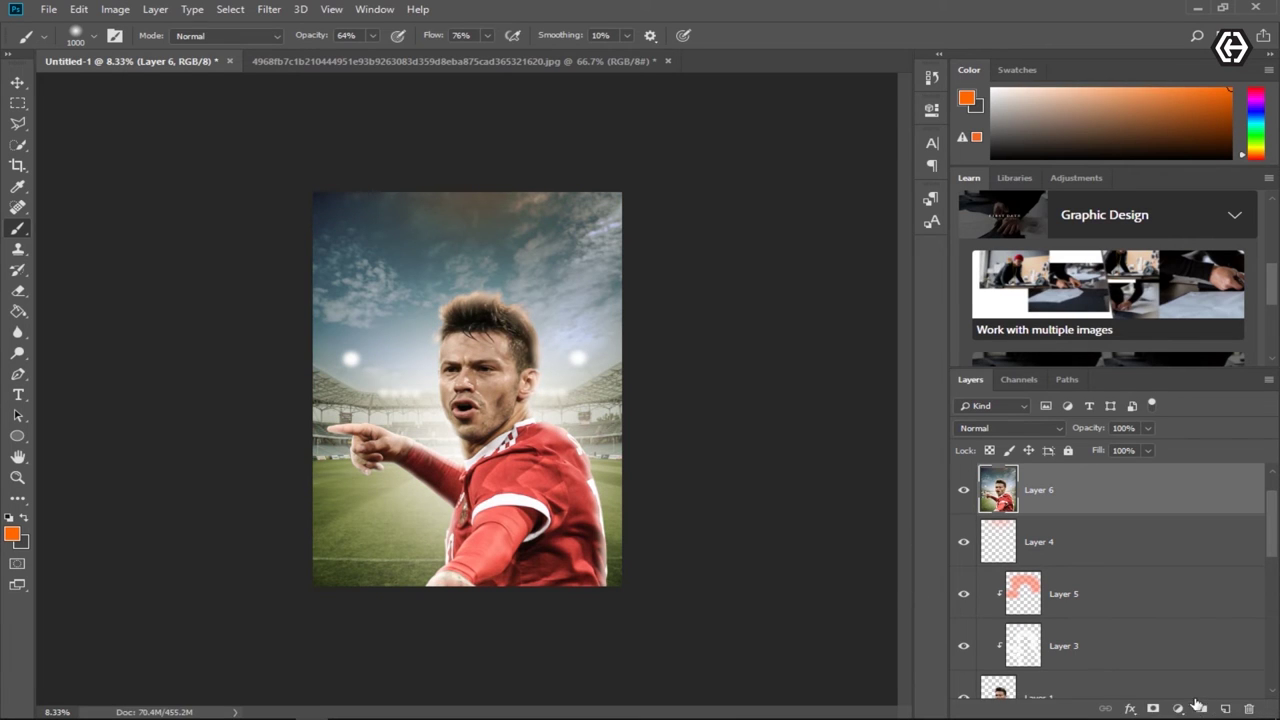
# Step: Add a Color Lookup layer using Candlelight.CUBE and set its opacity to 65%
pyautogui.click(1177, 709)
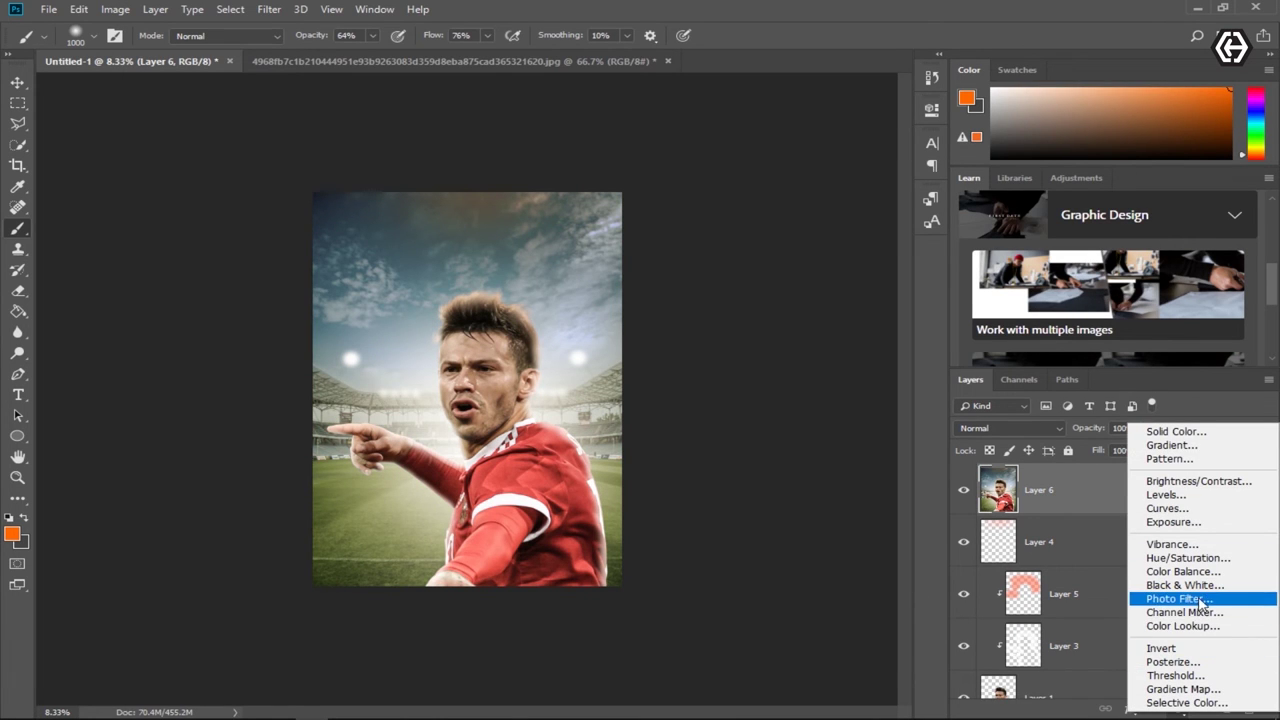
pyautogui.click(1180, 626)
pyautogui.click(880, 160)
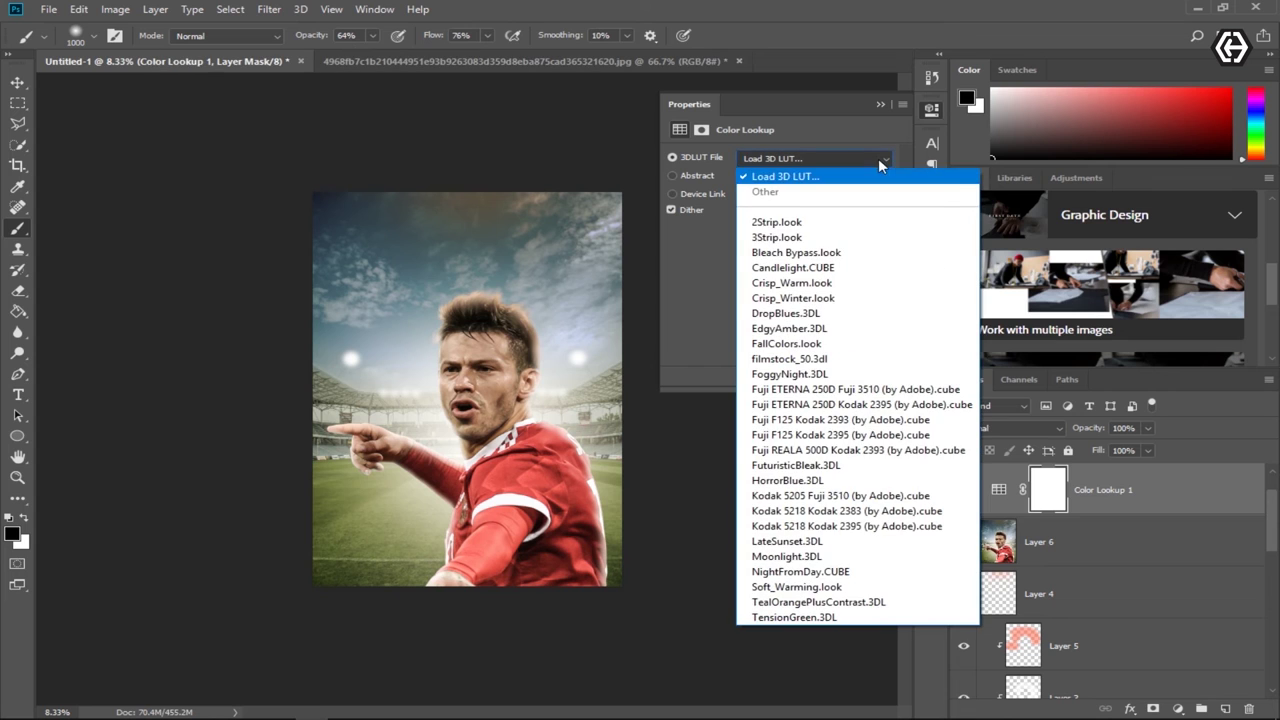
pyautogui.click(790, 222)
pyautogui.press('Down')
pyautogui.press('Down')
pyautogui.press('Down')
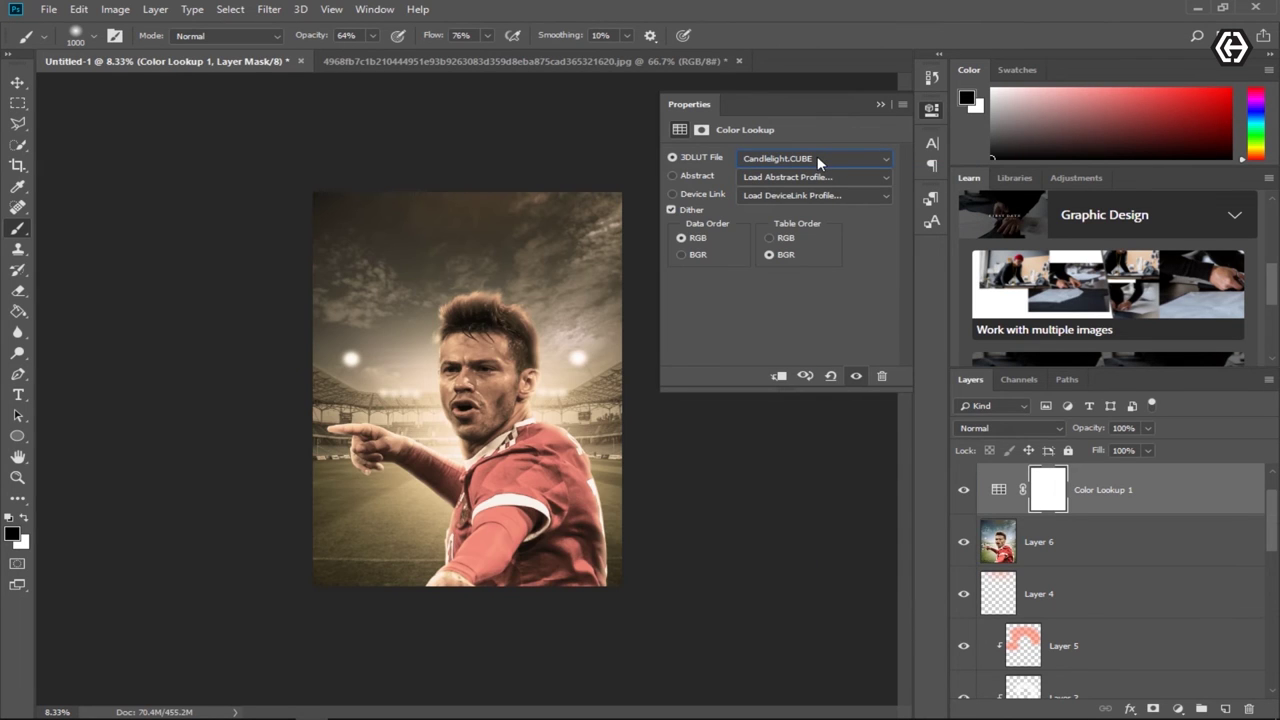
pyautogui.press('Down')
pyautogui.press('Up')
pyautogui.click(931, 108)
pyautogui.moveTo(1098, 432); pyautogui.dragTo(1087, 430)
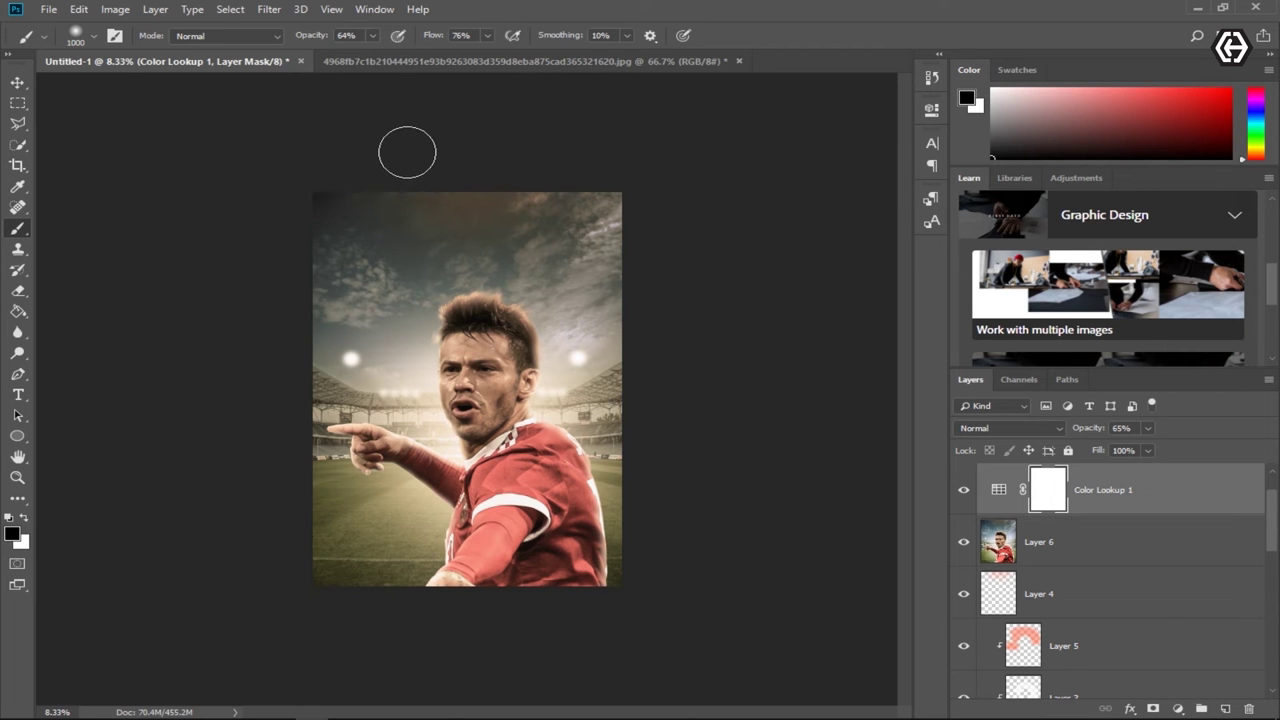
pyautogui.click(48, 9)
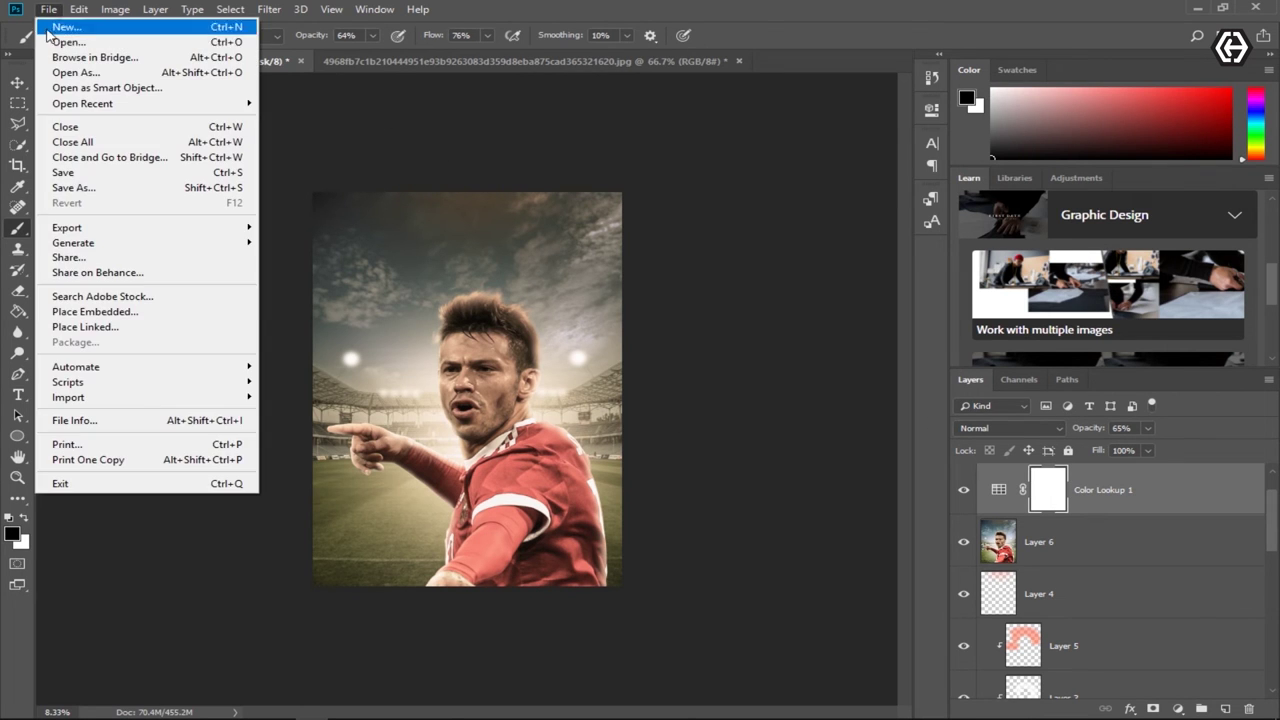
# Step: Embed the Russia national football team logo, scaled to about 363% over the player's head
pyautogui.click(100, 315)
pyautogui.scroll(-3, 630, 167)
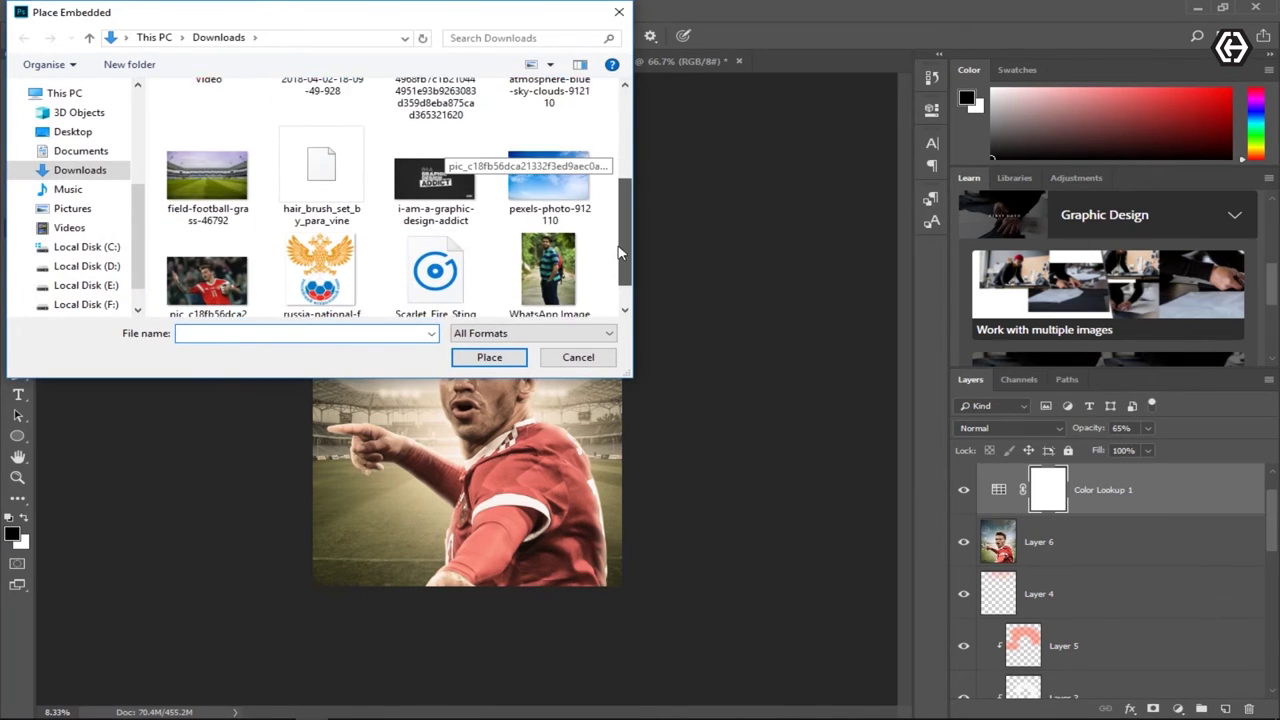
pyautogui.click(343, 230)
pyautogui.click(489, 357)
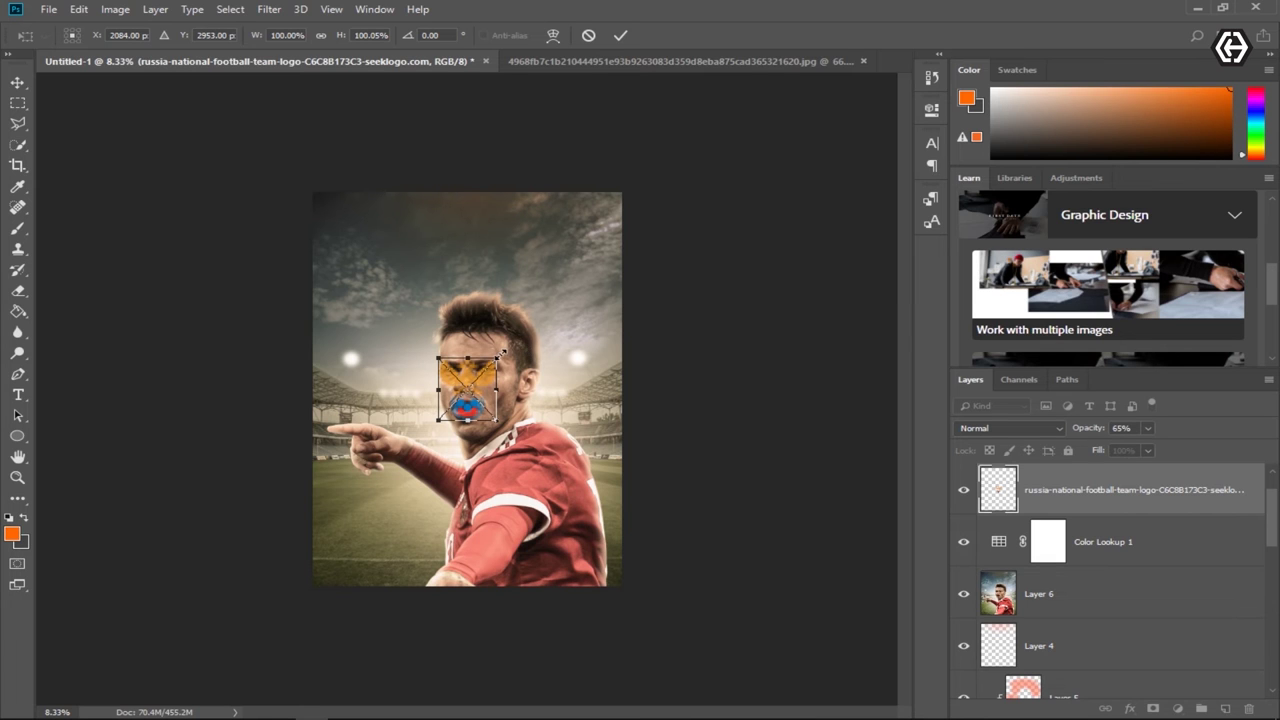
pyautogui.moveTo(503, 352); pyautogui.dragTo(553, 285)
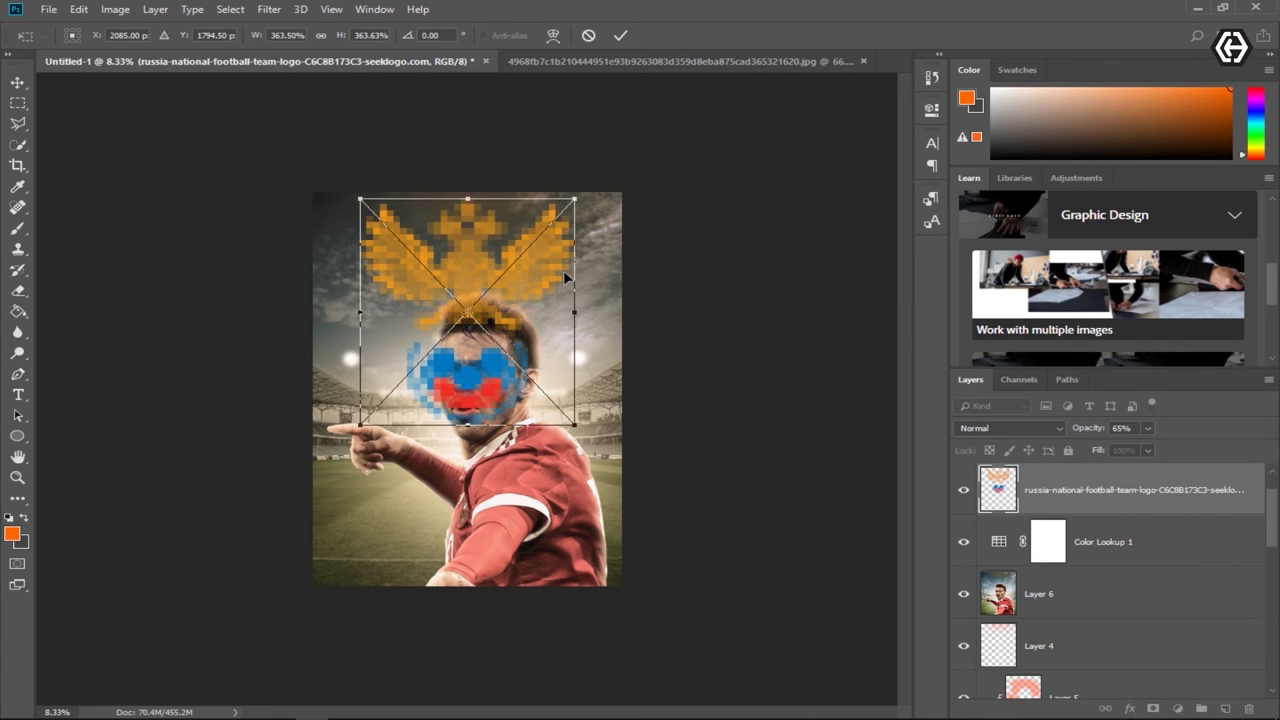
pyautogui.moveTo(535, 304); pyautogui.dragTo(549, 306)
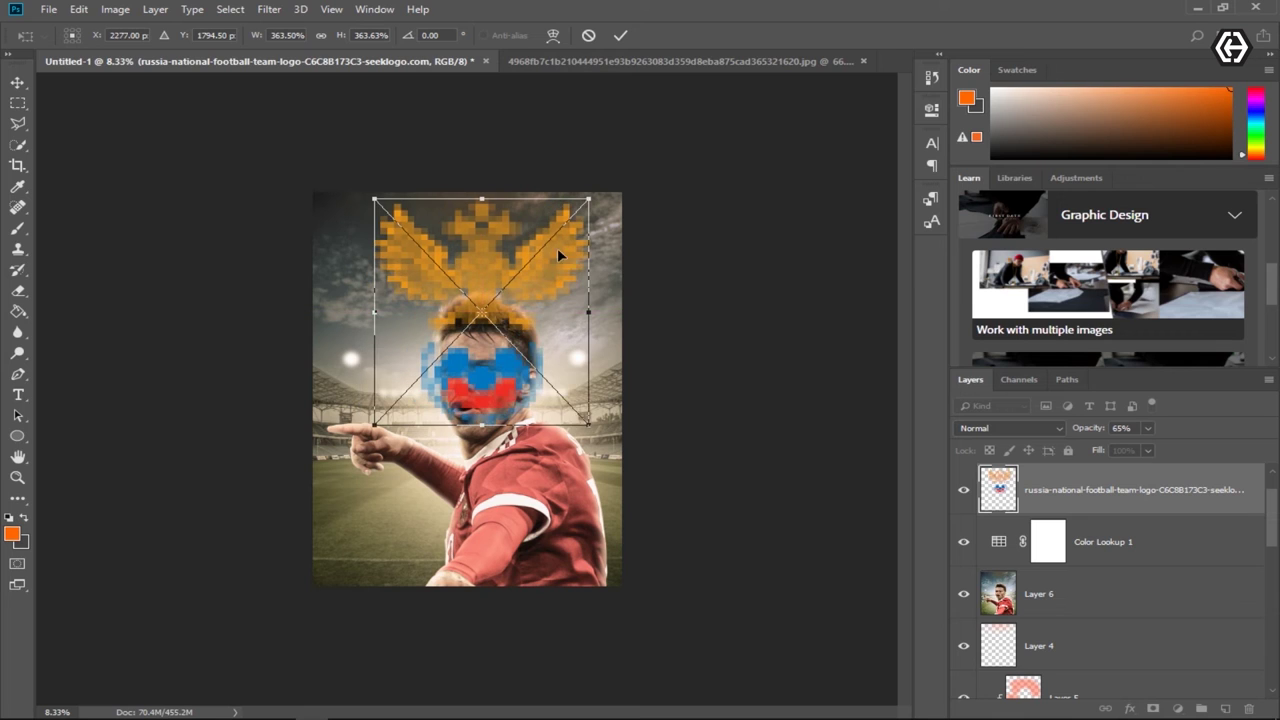
pyautogui.click(619, 37)
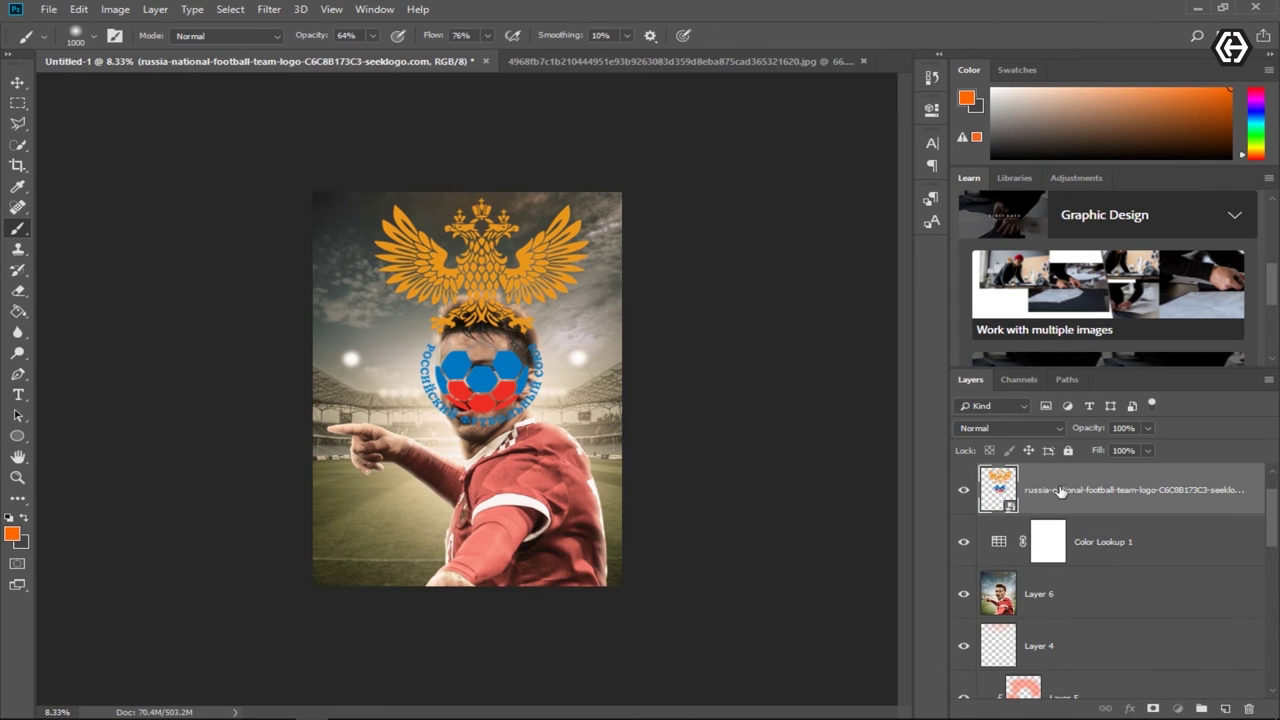
# Step: Compare blend modes on the Russia logo layer and settle on Screen
pyautogui.click(1018, 426)
pyautogui.click(985, 80)
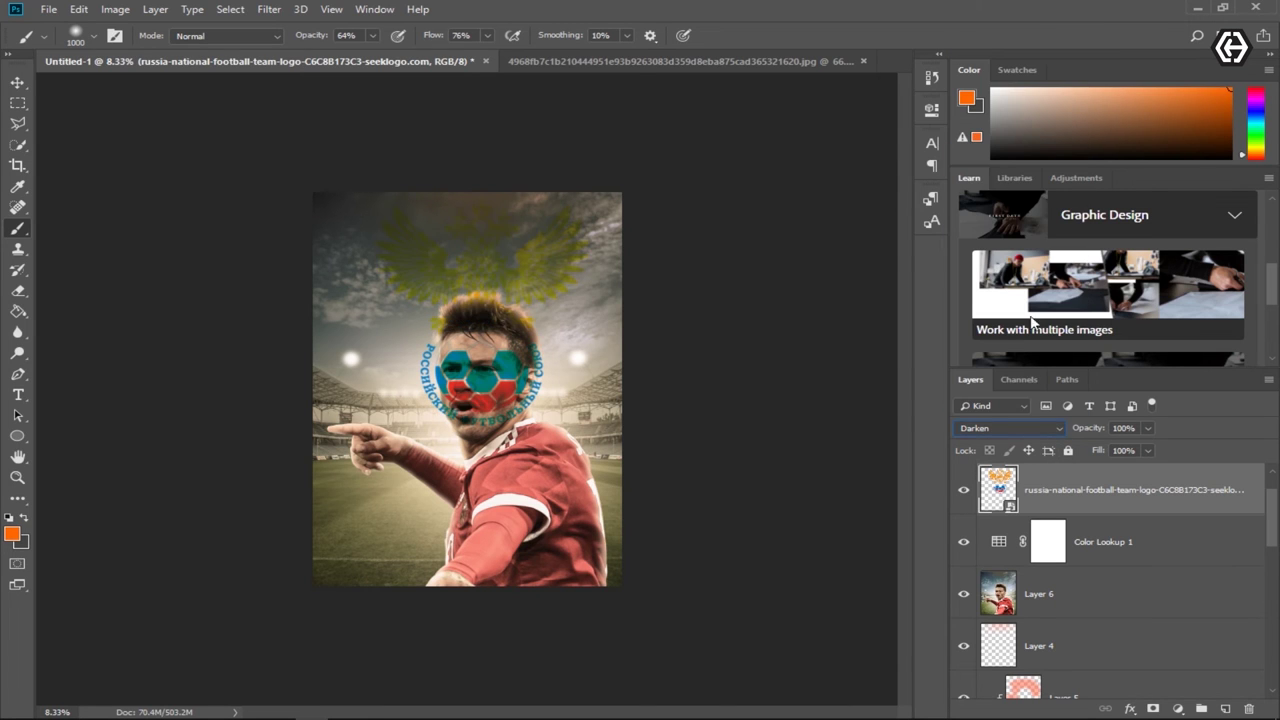
pyautogui.scroll(-1, 1046, 430)
pyautogui.scroll(-1, 1046, 430)
pyautogui.scroll(-1, 1046, 430)
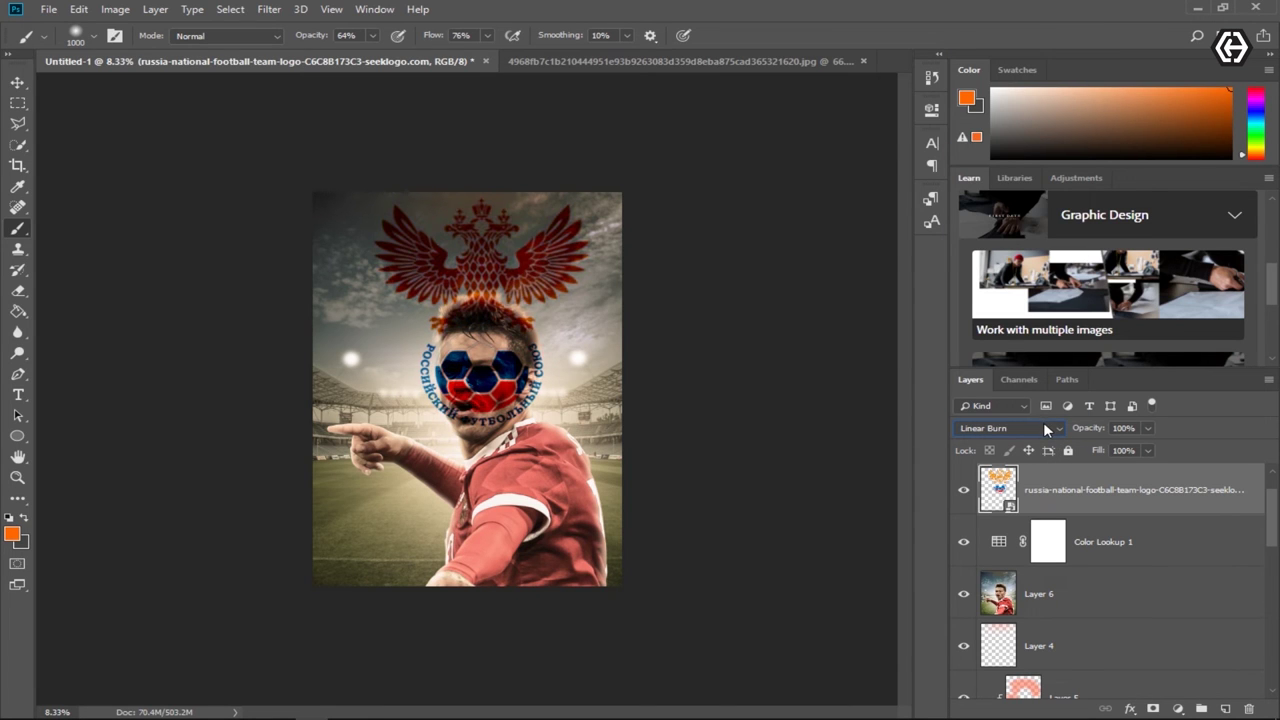
pyautogui.scroll(-1, 1046, 429)
pyautogui.scroll(-1, 1046, 429)
pyautogui.scroll(-1, 1046, 429)
pyautogui.scroll(-1, 1046, 429)
pyautogui.scroll(-1, 1043, 428)
pyautogui.scroll(-2, 1043, 430)
pyautogui.scroll(-1, 1043, 430)
pyautogui.scroll(-1, 1043, 430)
pyautogui.scroll(-2, 1042, 428)
pyautogui.scroll(1, 1042, 428)
pyautogui.scroll(1, 1042, 428)
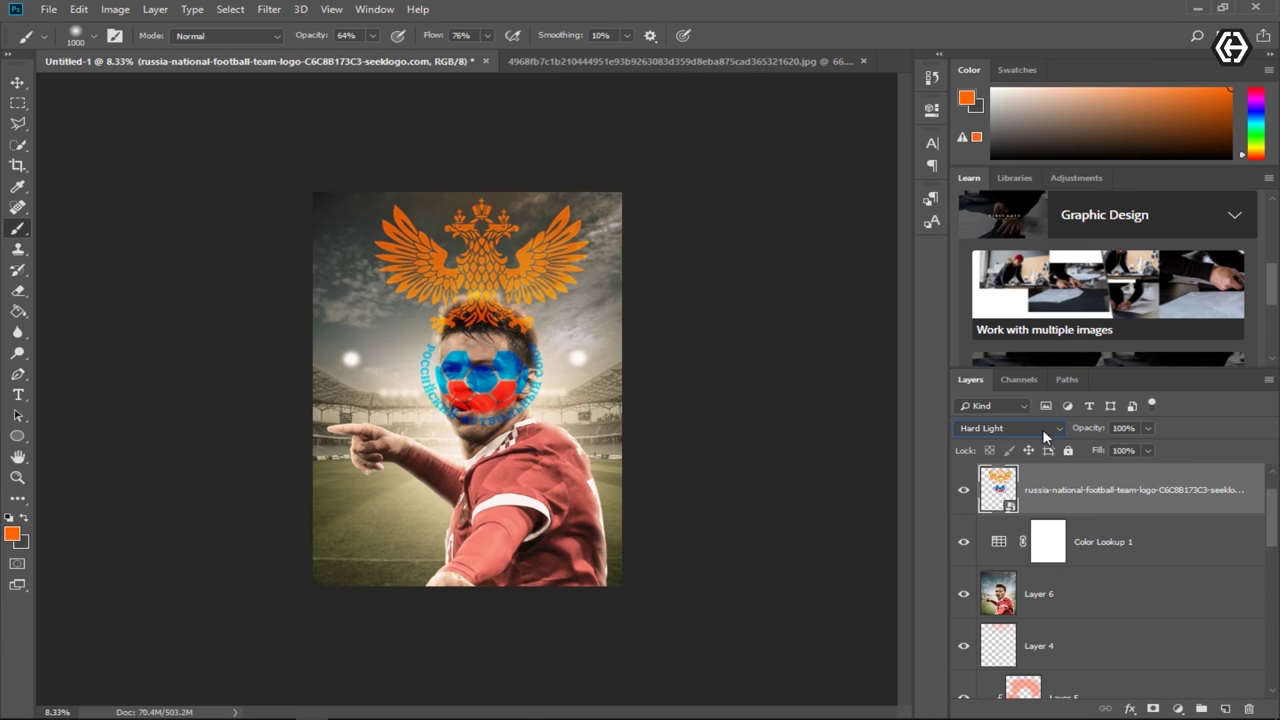
pyautogui.scroll(3, 1043, 428)
pyautogui.scroll(1, 1043, 428)
pyautogui.scroll(2, 1043, 428)
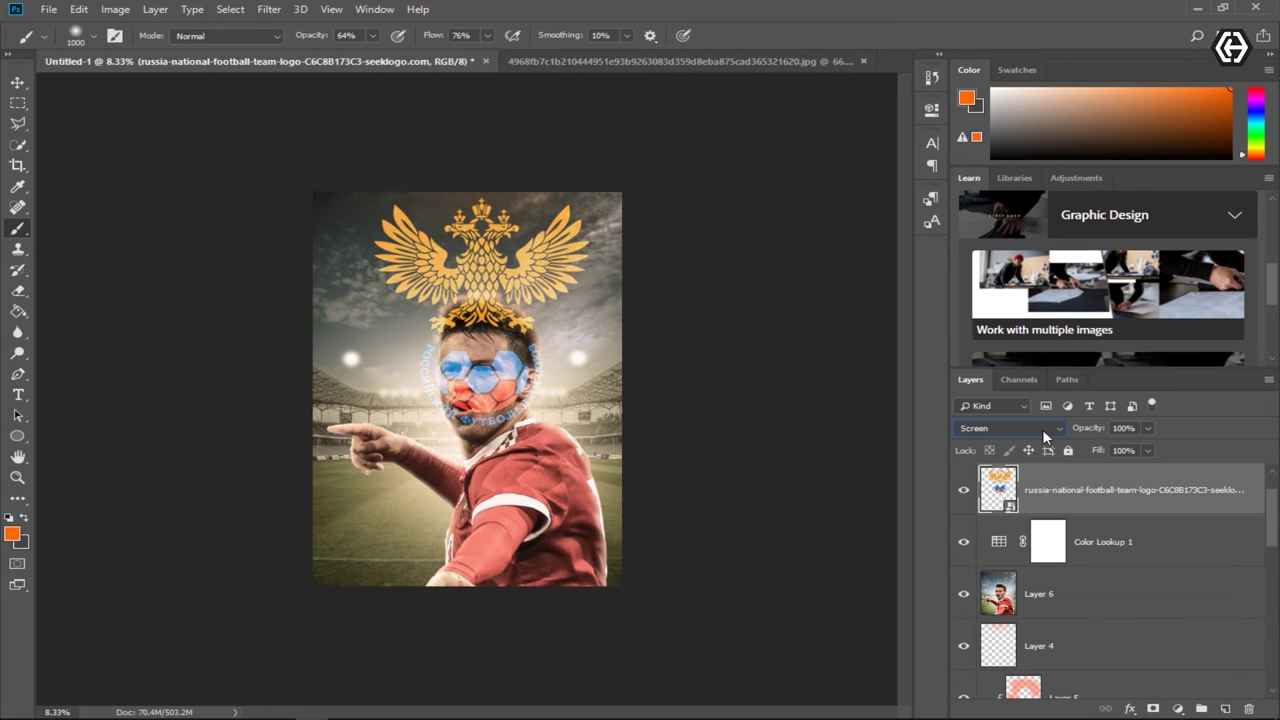
pyautogui.scroll(1, 1043, 428)
pyautogui.scroll(1, 1043, 428)
pyautogui.scroll(1, 1043, 428)
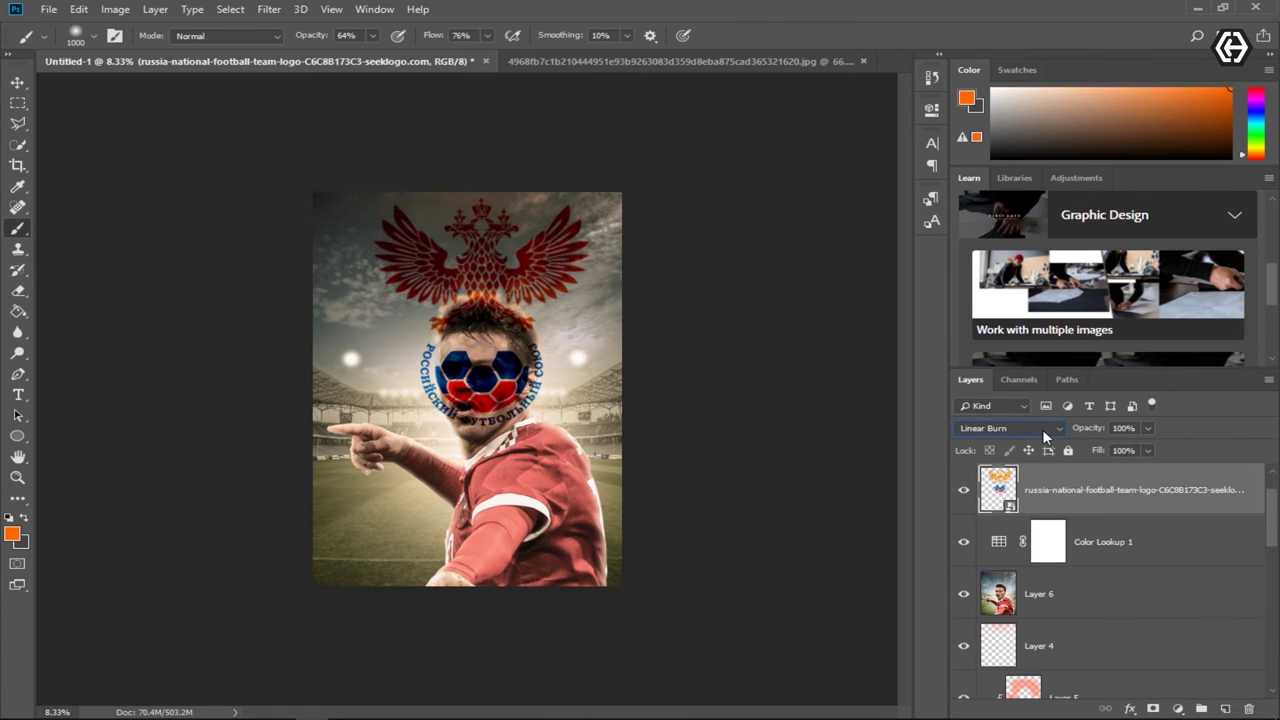
pyautogui.scroll(-2, 1044, 427)
pyautogui.scroll(-3, 1044, 427)
pyautogui.scroll(-2, 1044, 427)
pyautogui.scroll(-1, 1044, 427)
pyautogui.scroll(-2, 1044, 427)
pyautogui.scroll(-1, 1044, 427)
pyautogui.scroll(-1, 1044, 427)
pyautogui.scroll(-1, 1044, 427)
pyautogui.scroll(2, 1044, 427)
pyautogui.scroll(1, 1044, 427)
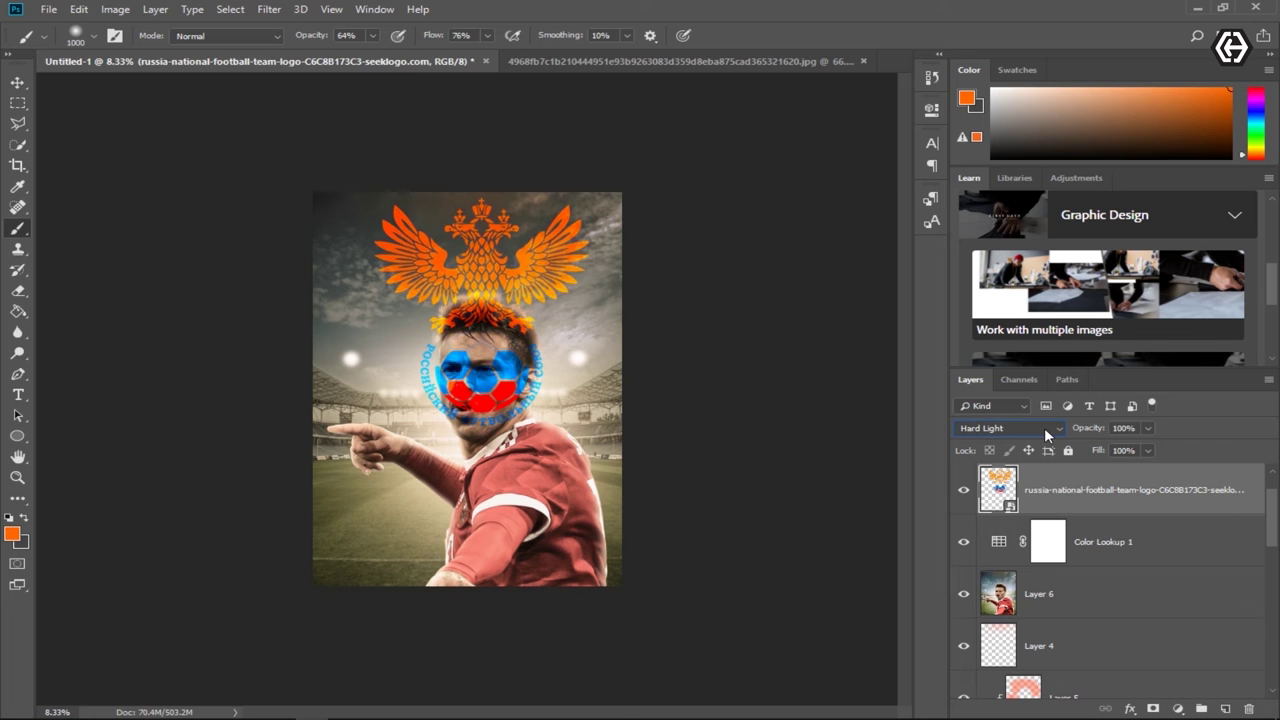
pyautogui.scroll(2, 1044, 427)
pyautogui.scroll(1, 1044, 427)
pyautogui.scroll(1, 1044, 427)
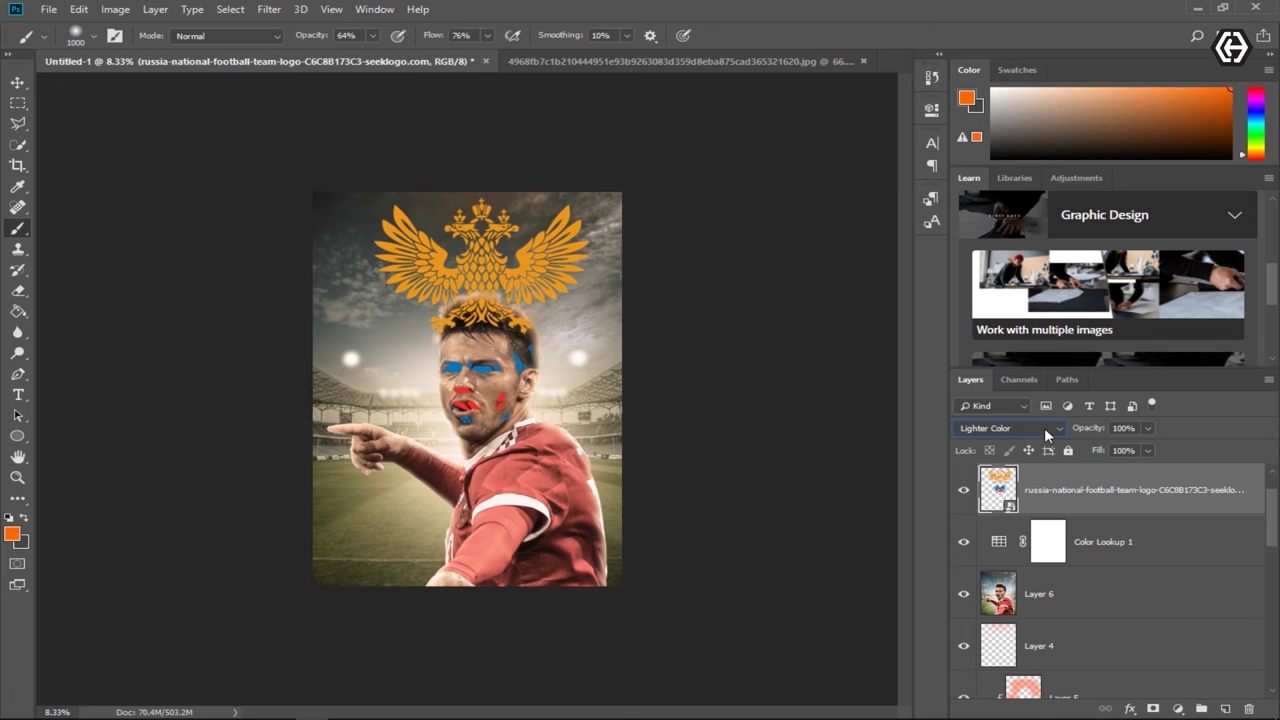
pyautogui.scroll(1, 1044, 427)
pyautogui.scroll(1, 1044, 427)
pyautogui.scroll(1, 1044, 427)
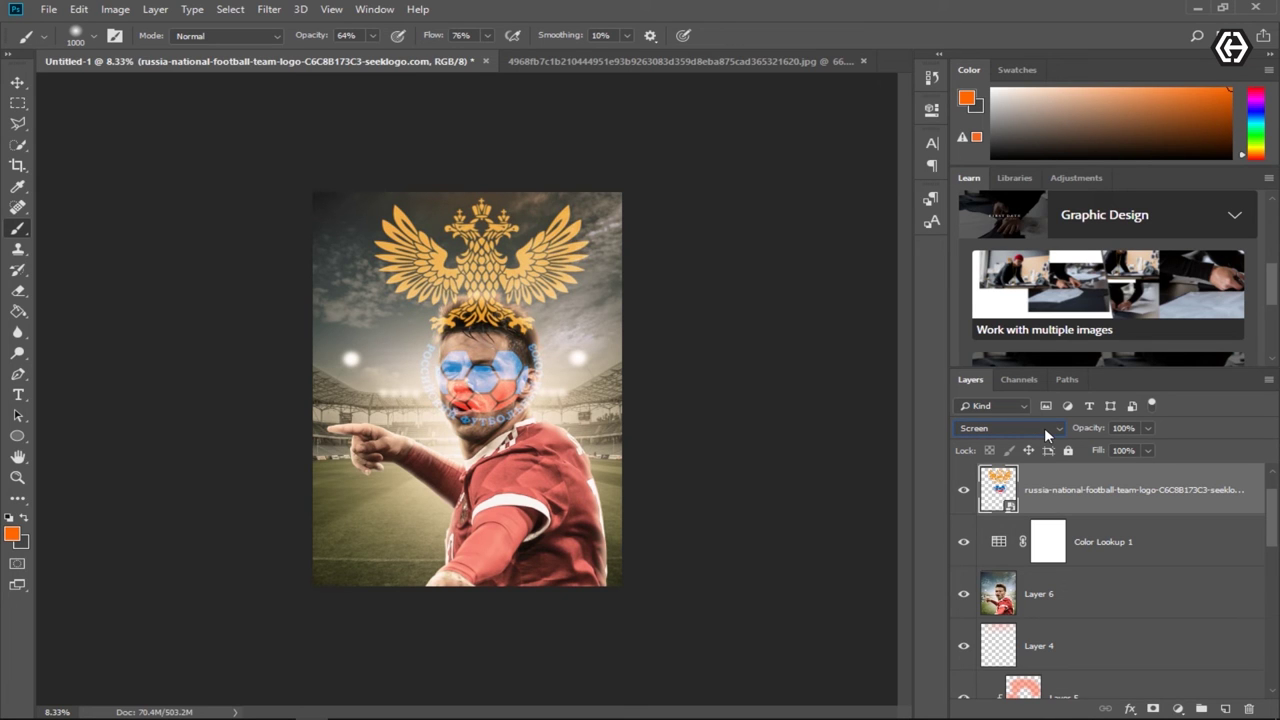
pyautogui.click(1046, 427)
pyautogui.click(1091, 432)
# Step: Nudge the logo slightly left, set its opacity to 53%, and add a layer mask
pyautogui.press('v')
pyautogui.moveTo(556, 287); pyautogui.dragTo(542, 287)
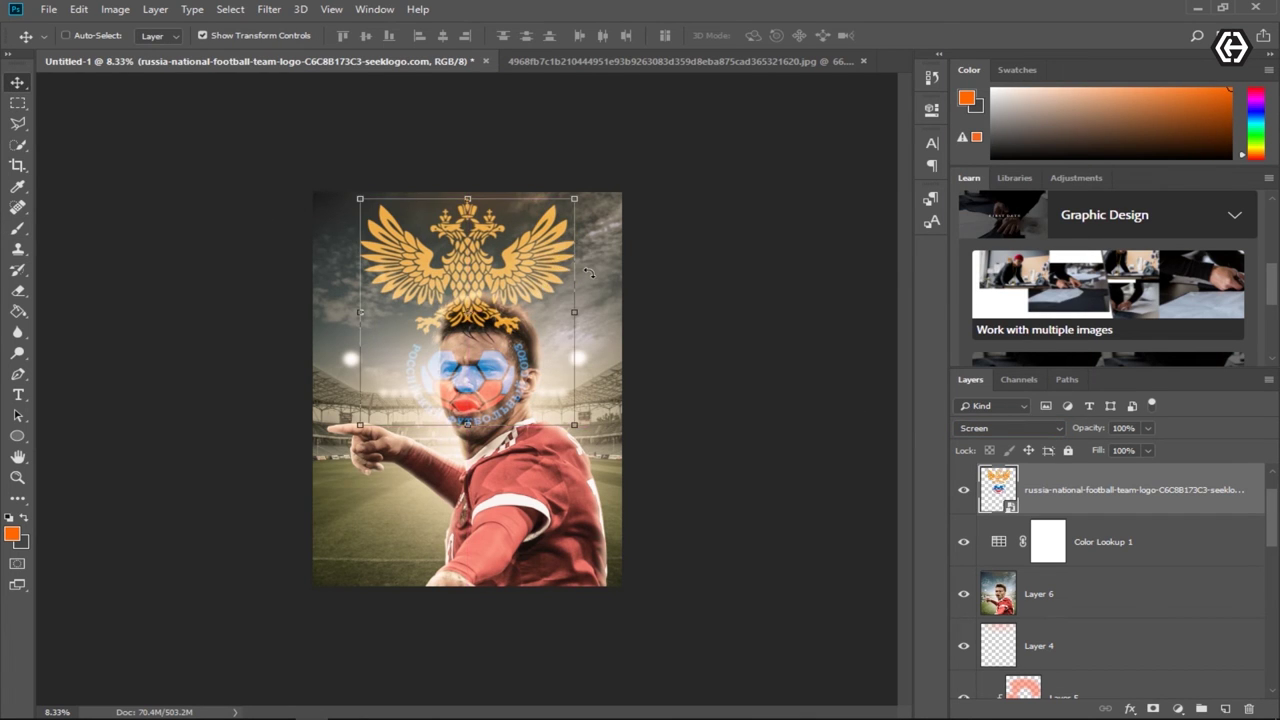
pyautogui.moveTo(1100, 441); pyautogui.dragTo(1075, 477)
pyautogui.click(1153, 708)
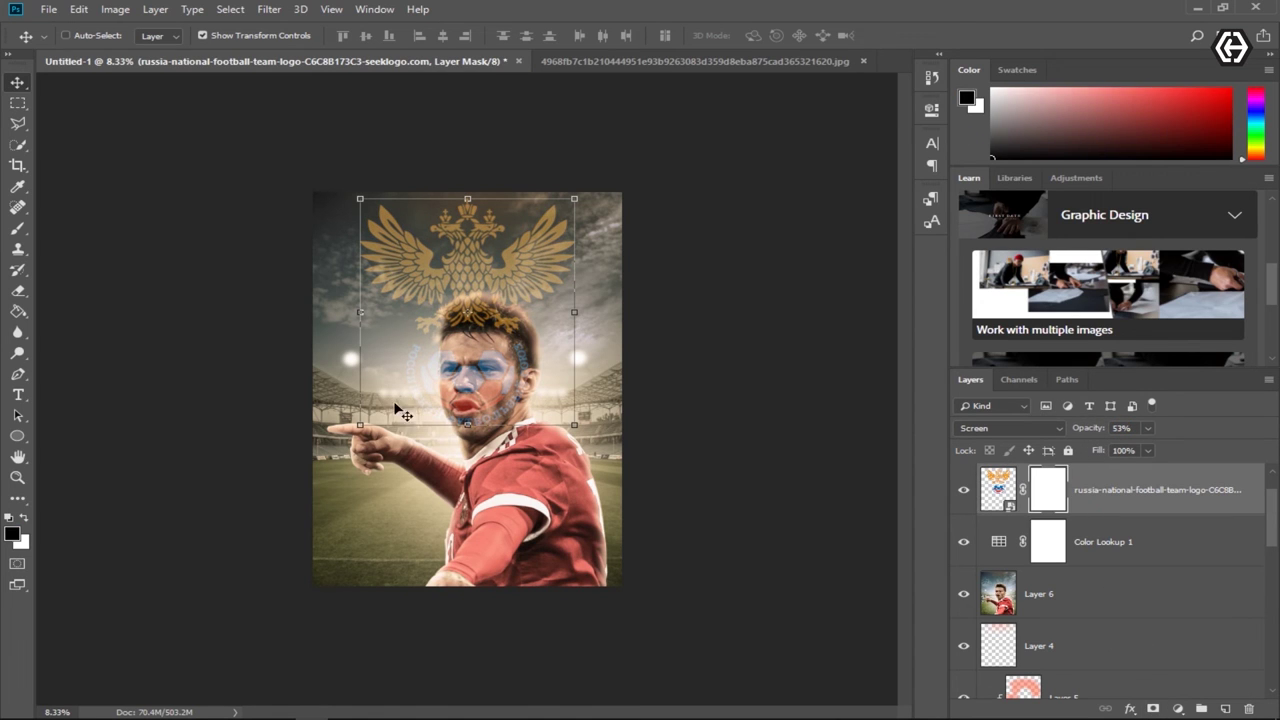
# Step: Mask the logo off the player's face with a 700 px black brush at full opacity and flow
pyautogui.press('b')
pyautogui.moveTo(482, 382)
pyautogui.mouseDown()
pyautogui.moveTo(470, 360)
pyautogui.moveTo(495, 320)
pyautogui.moveTo(480, 340)
pyautogui.moveTo(502, 392)
pyautogui.moveTo(470, 385)
pyautogui.mouseUp()
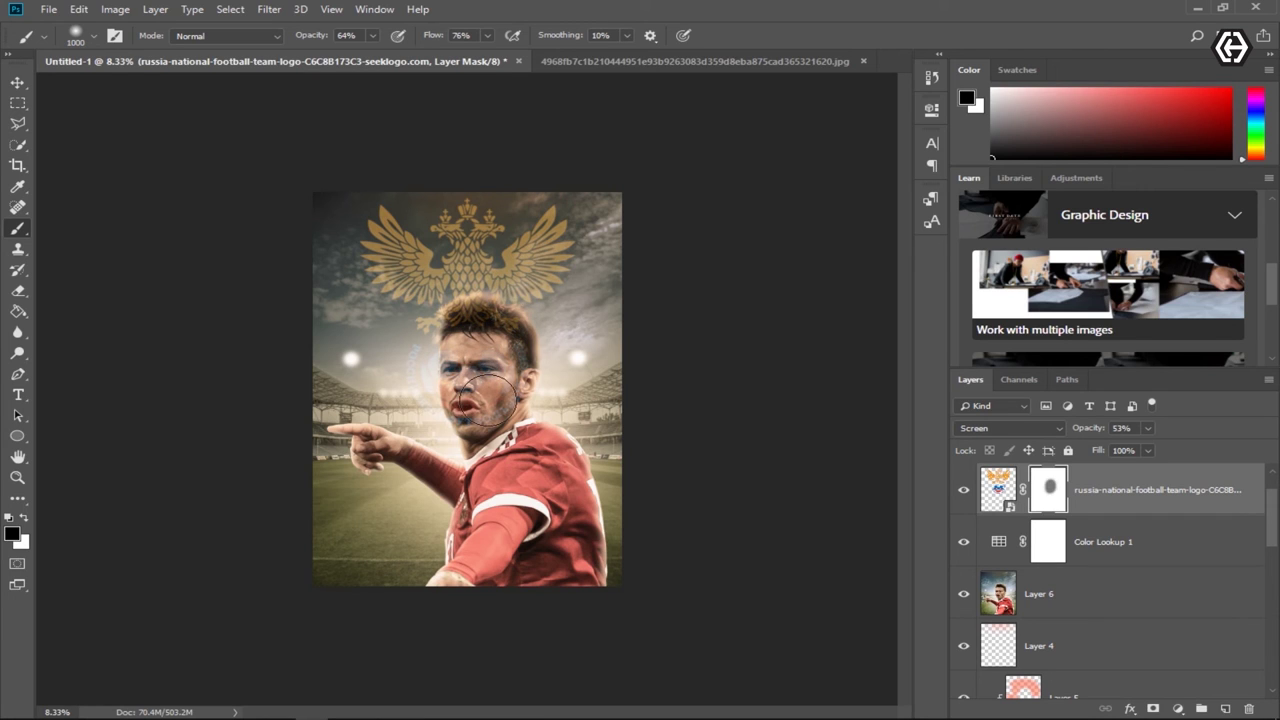
pyautogui.press('[')
pyautogui.press('[')
pyautogui.press('[')
pyautogui.press('0')
pyautogui.hotkey('shift', '0')
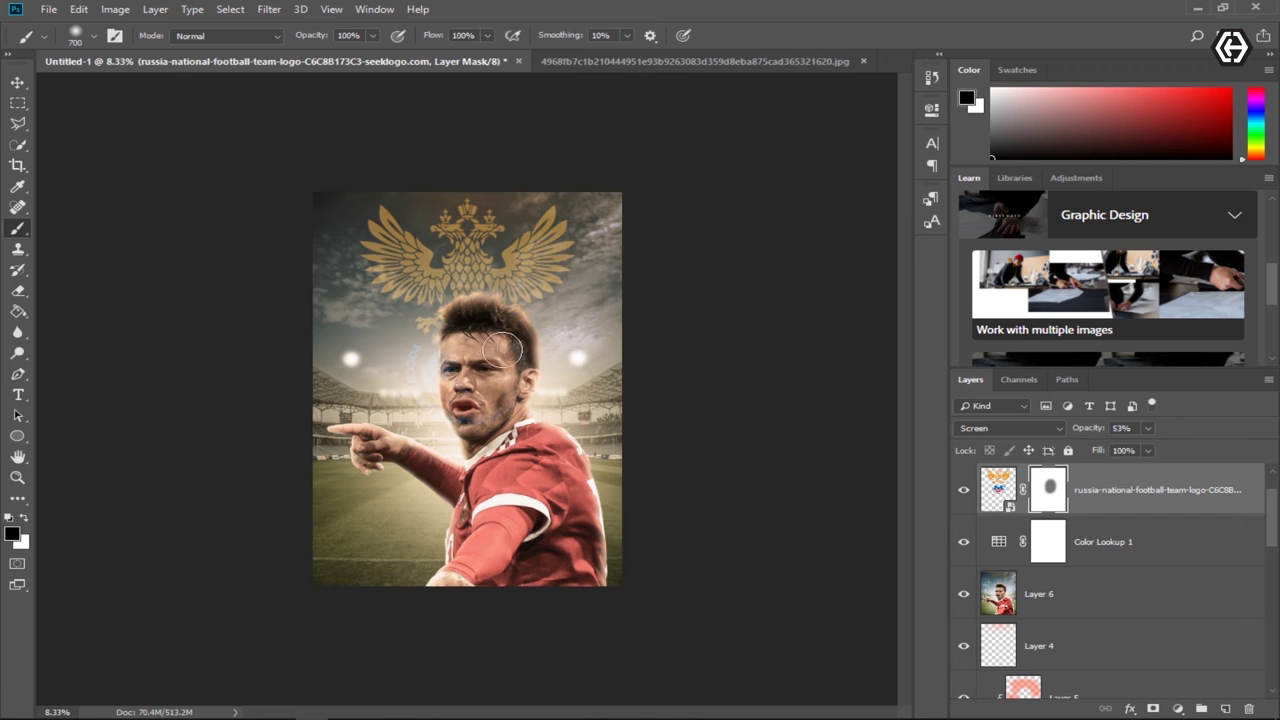
pyautogui.moveTo(497, 396); pyautogui.dragTo(463, 350)
pyautogui.moveTo(495, 336)
pyautogui.mouseDown()
pyautogui.moveTo(495, 400)
pyautogui.moveTo(480, 412)
pyautogui.mouseUp()
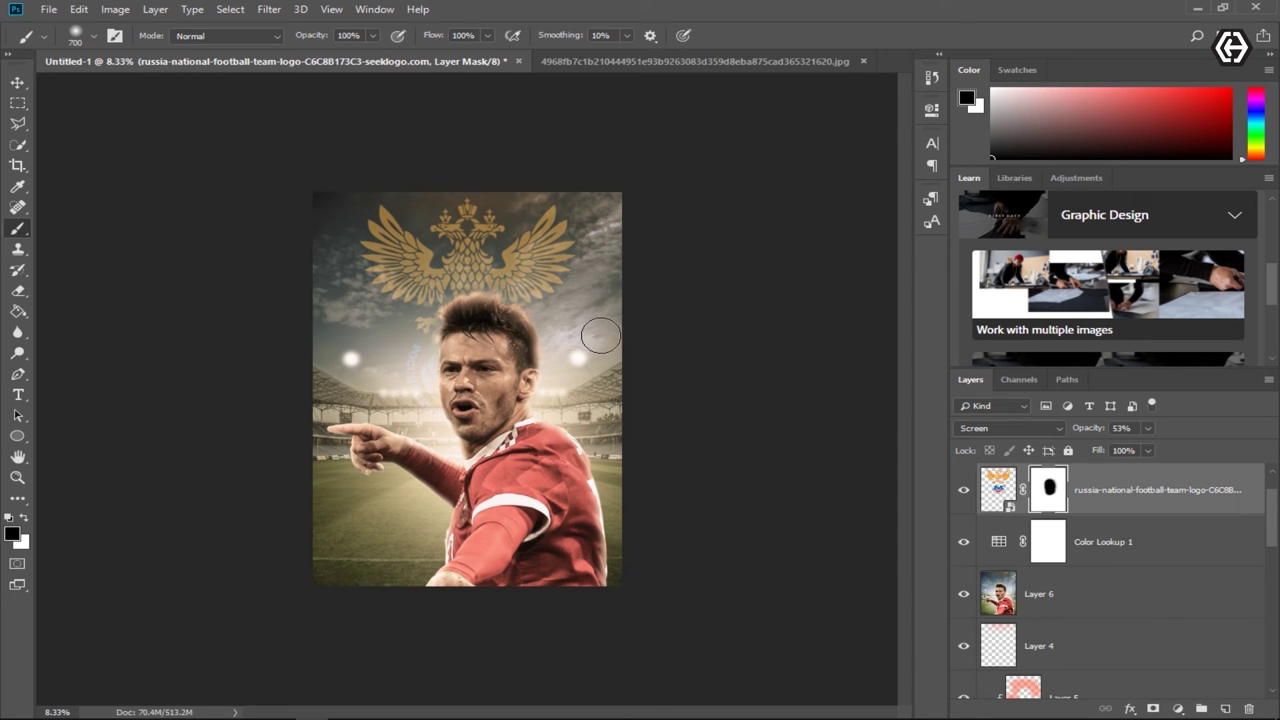
pyautogui.click(17, 84)
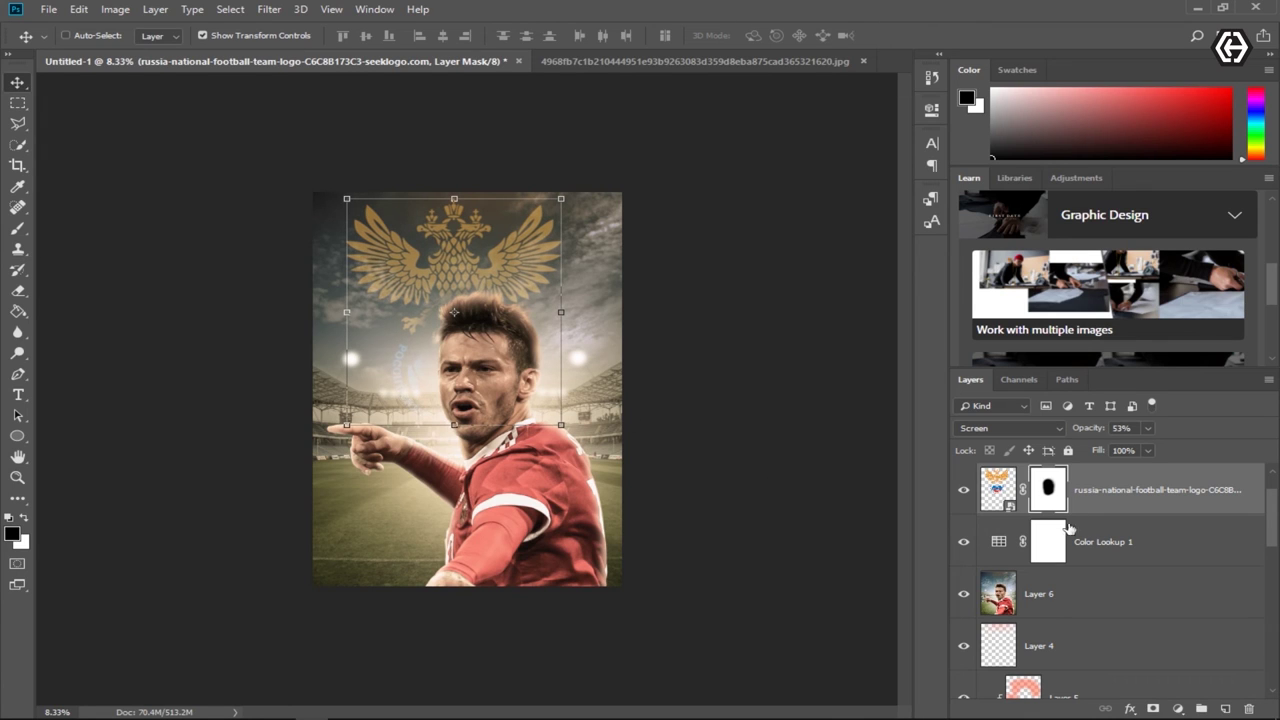
# Step: Paint white on the mask to restore the logo ring below the eagle and left of the face
pyautogui.click(23, 520)
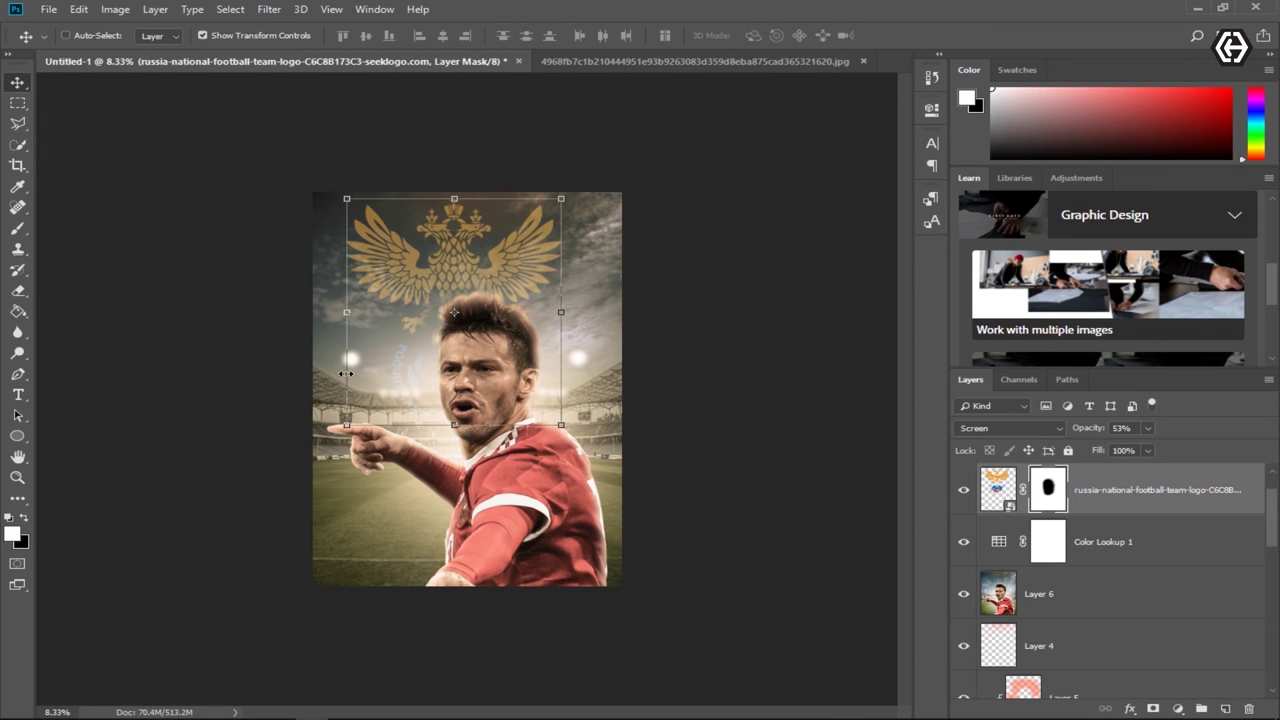
pyautogui.click(17, 228)
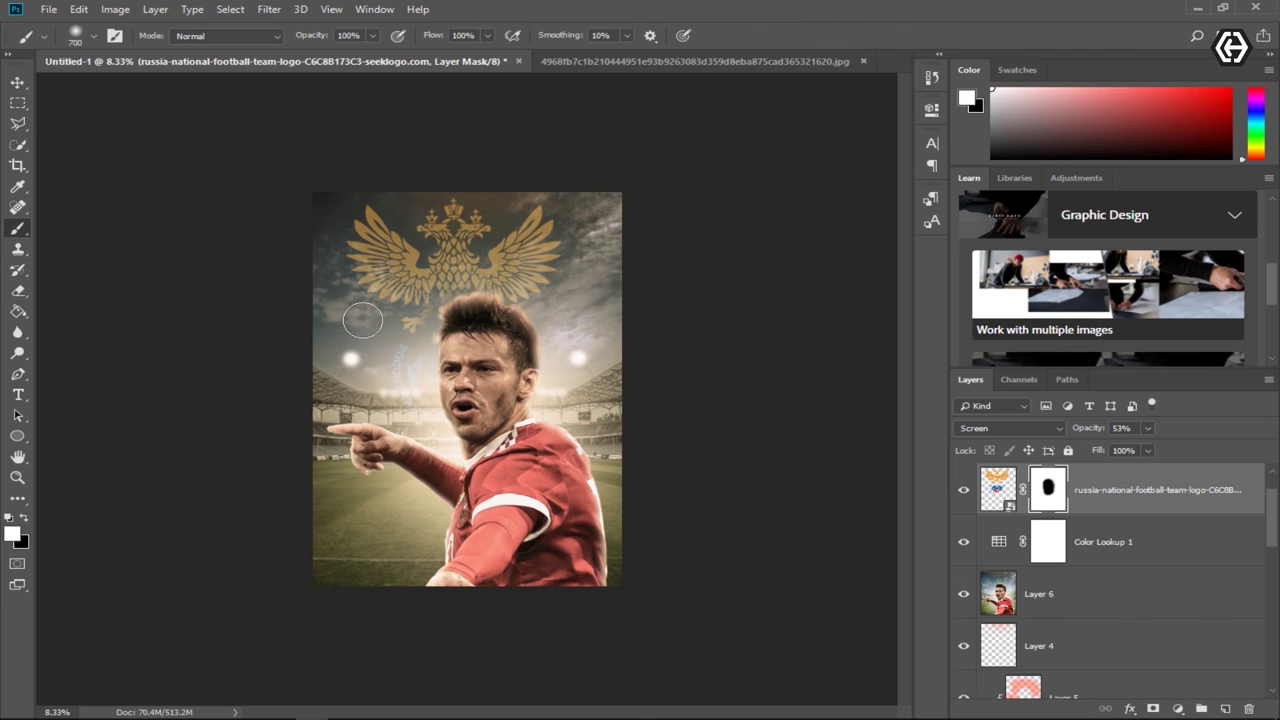
pyautogui.moveTo(410, 352); pyautogui.dragTo(470, 272)
pyautogui.moveTo(410, 382); pyautogui.dragTo(426, 432)
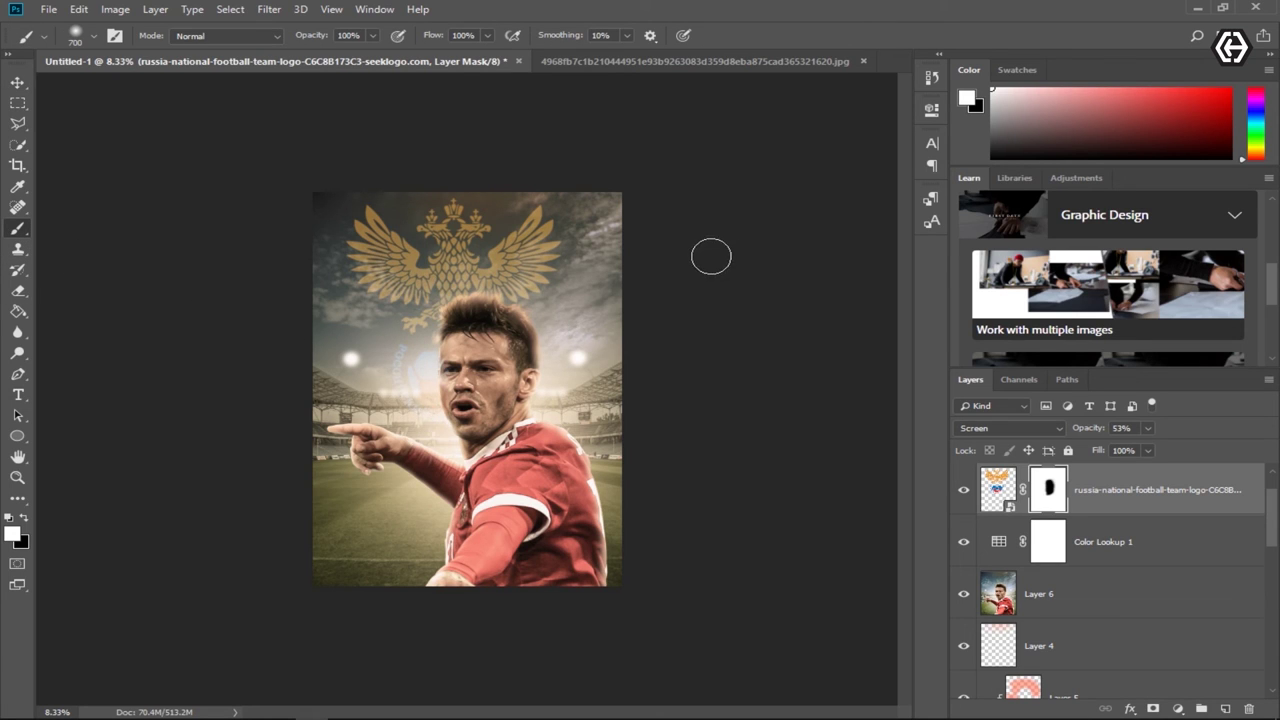
# Step: Choose the Kenzo Italic font for text and discard the empty text layer
pyautogui.click(17, 394)
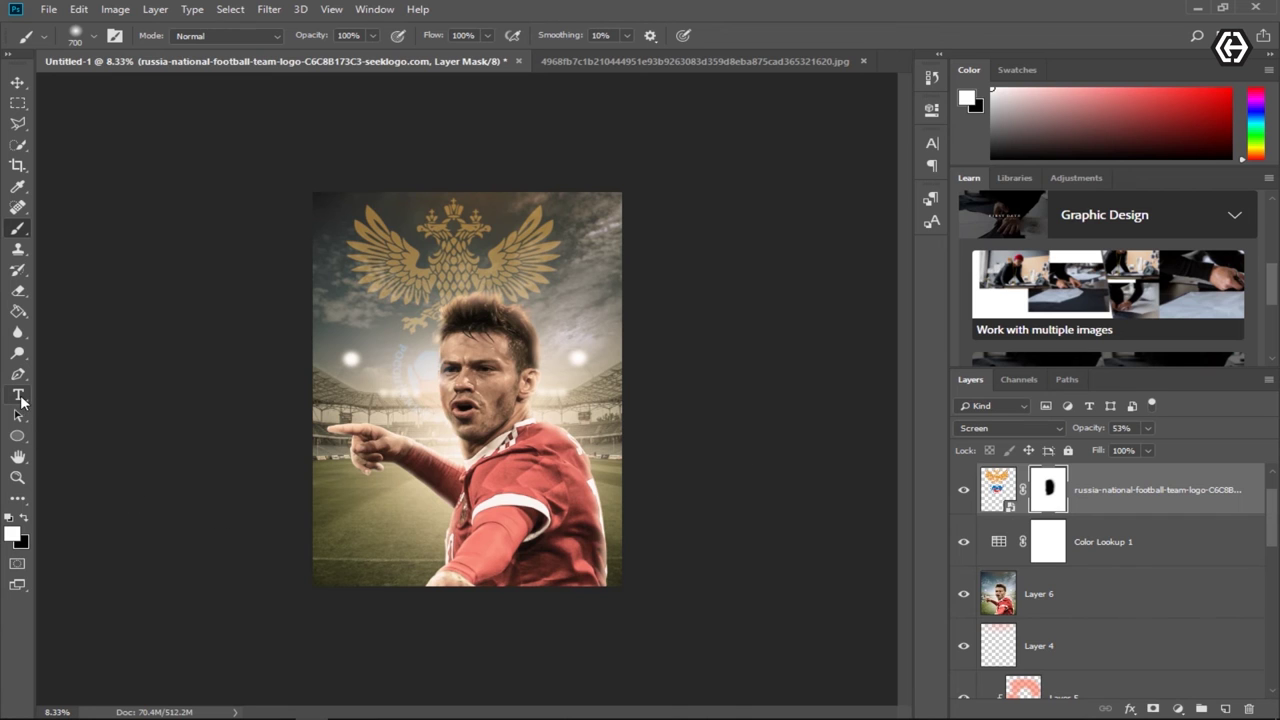
pyautogui.click(357, 535)
pyautogui.click(218, 35)
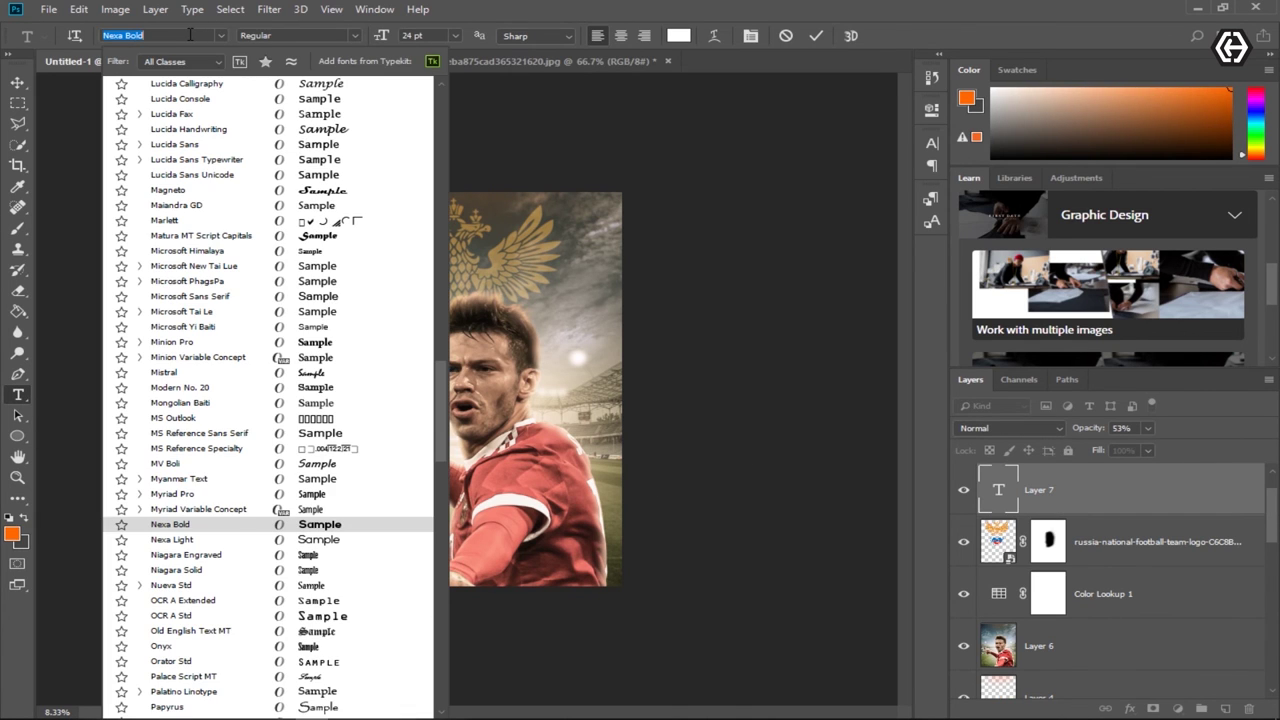
pyautogui.write('kenzo')
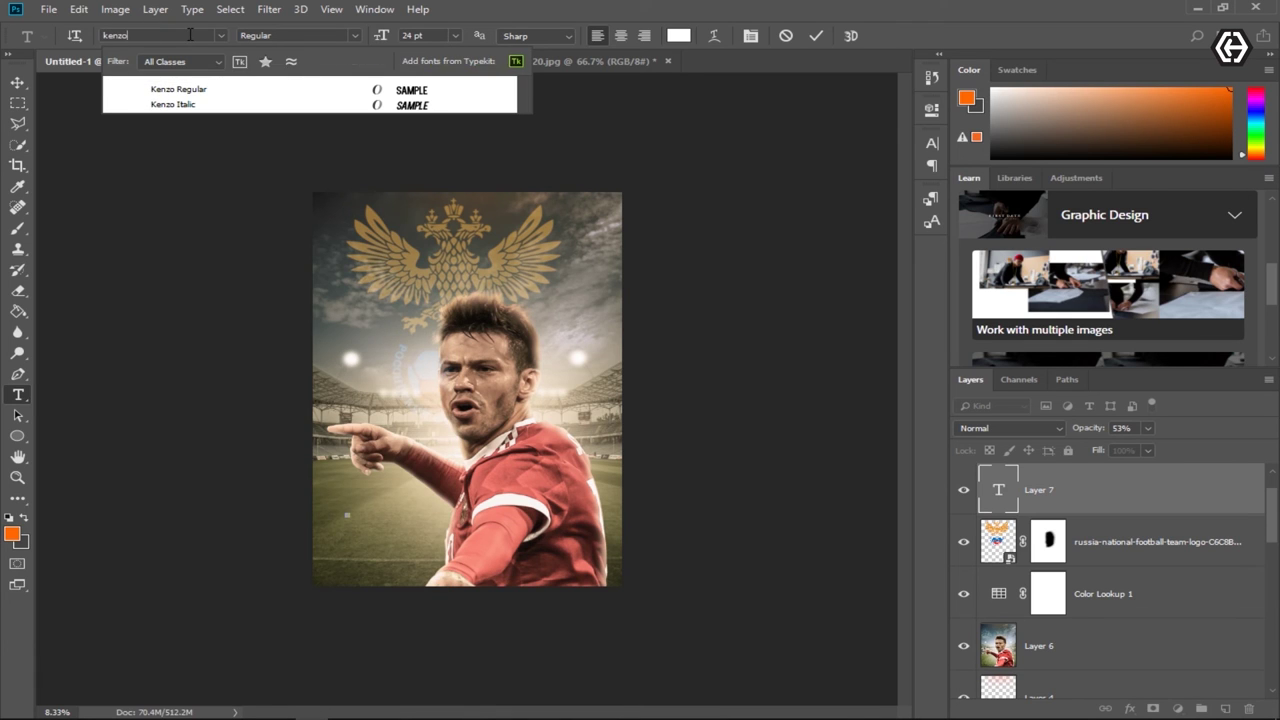
pyautogui.press('Down')
pyautogui.press('Down')
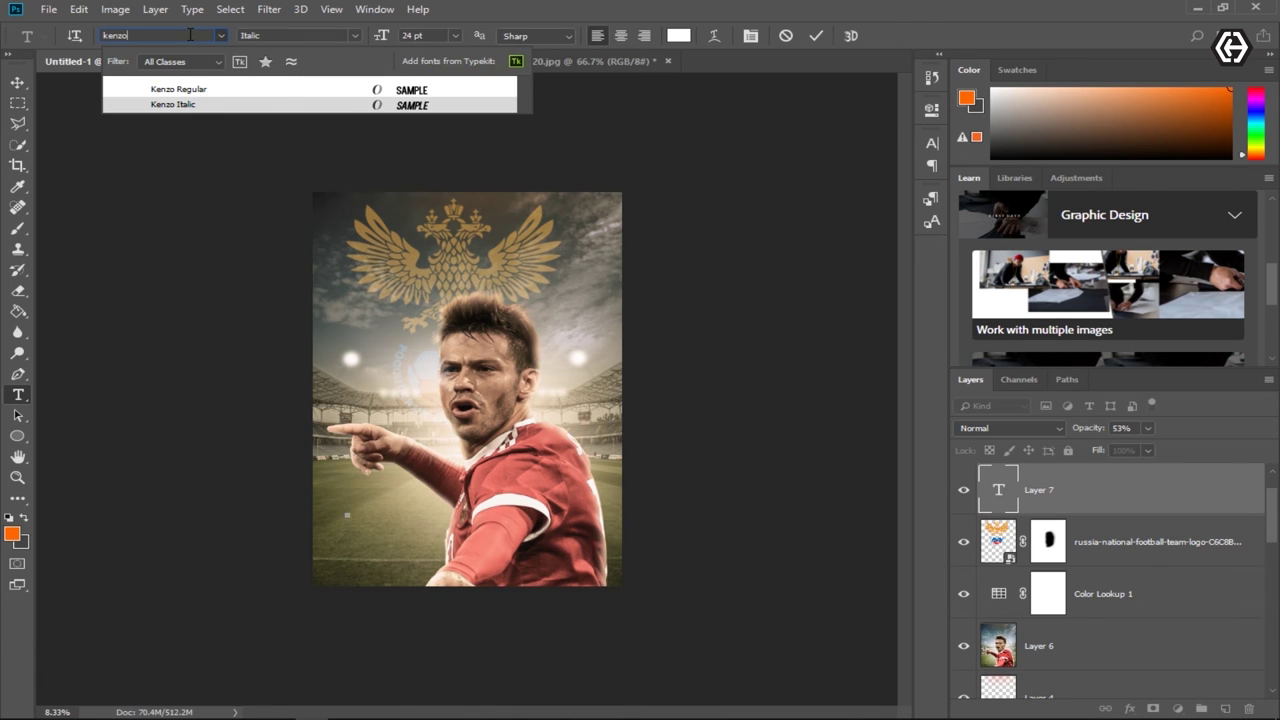
pyautogui.press('Return')
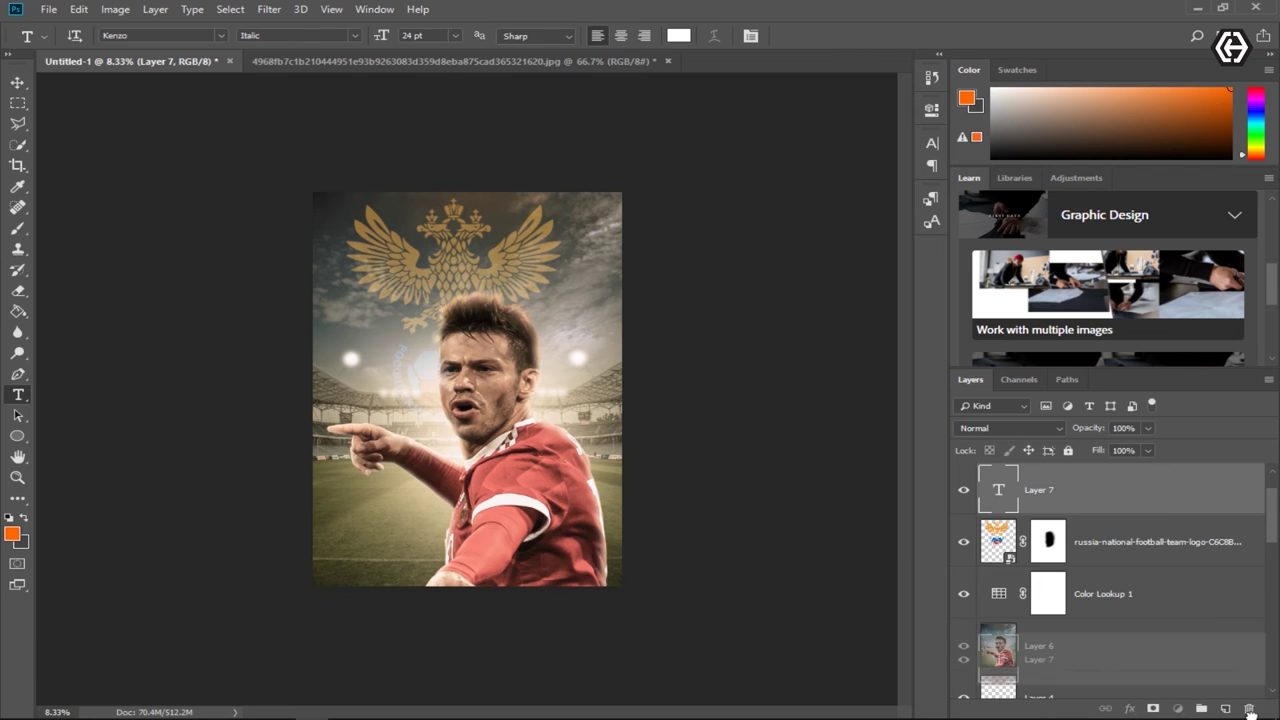
pyautogui.click(1150, 530)
# Step: Type FYODOR at 72 pt at the poster's lower left
pyautogui.click(327, 516)
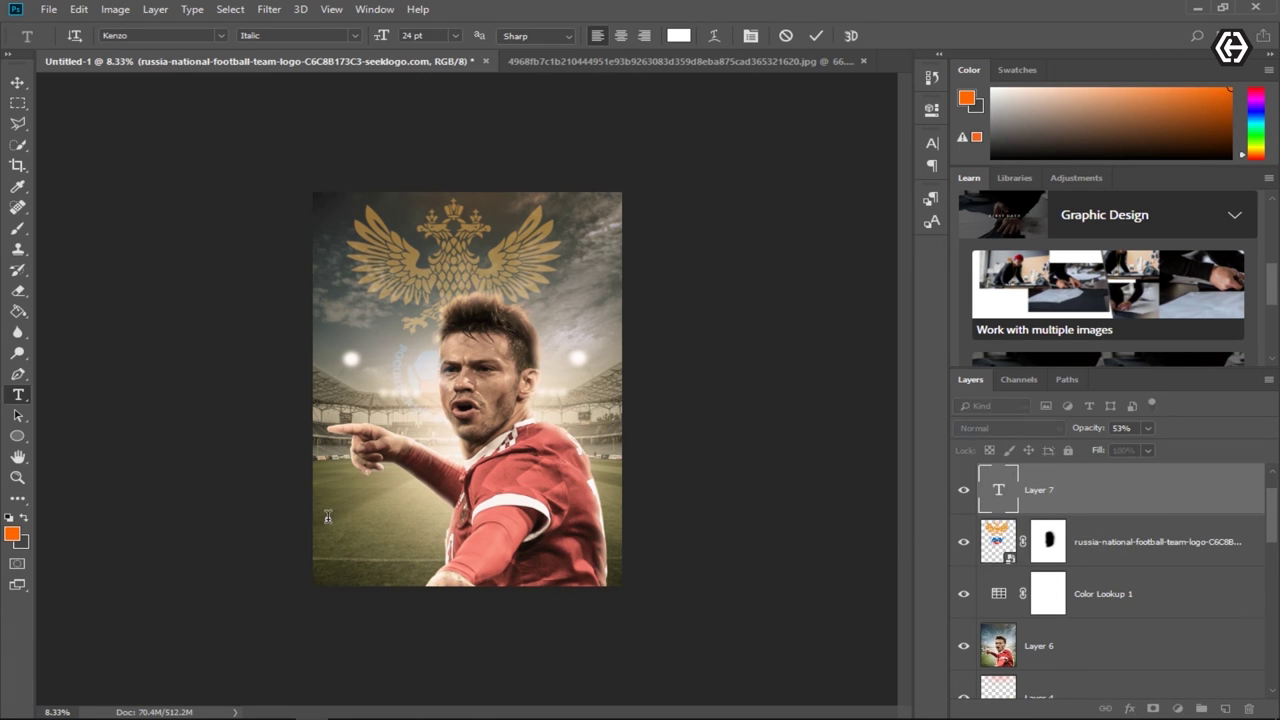
pyautogui.click(455, 35)
pyautogui.click(443, 240)
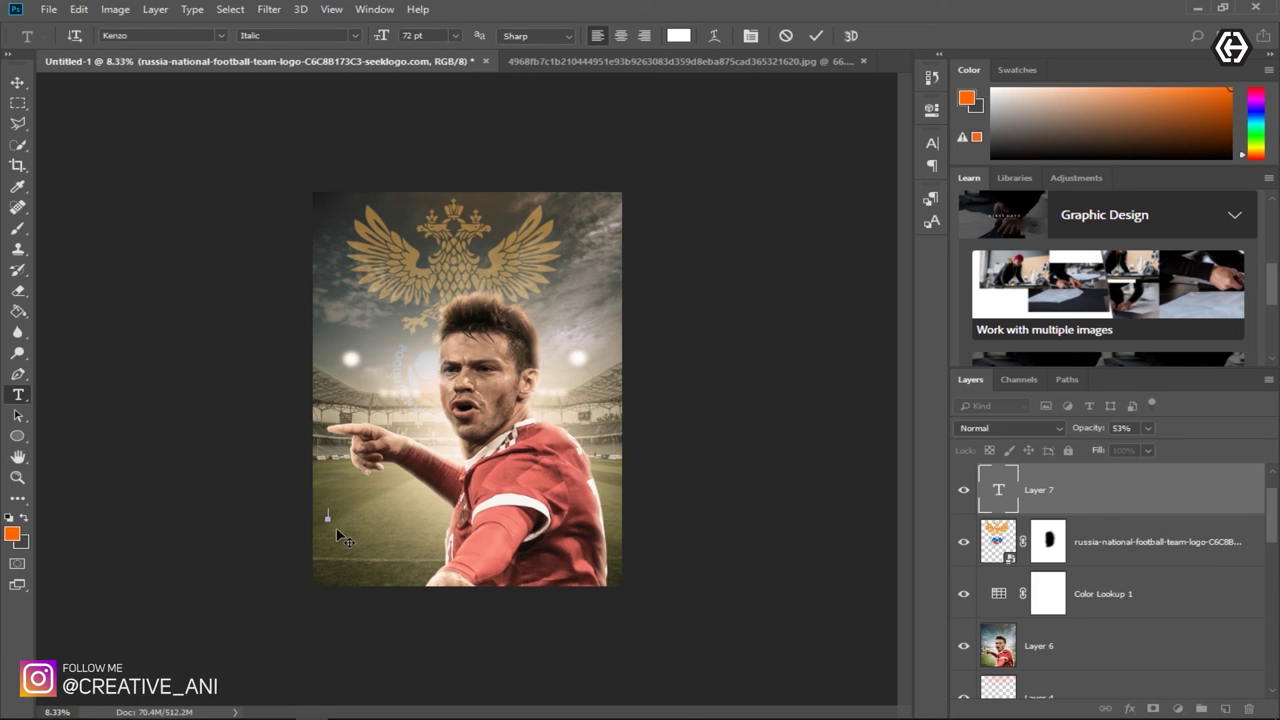
pyautogui.write('EYG')
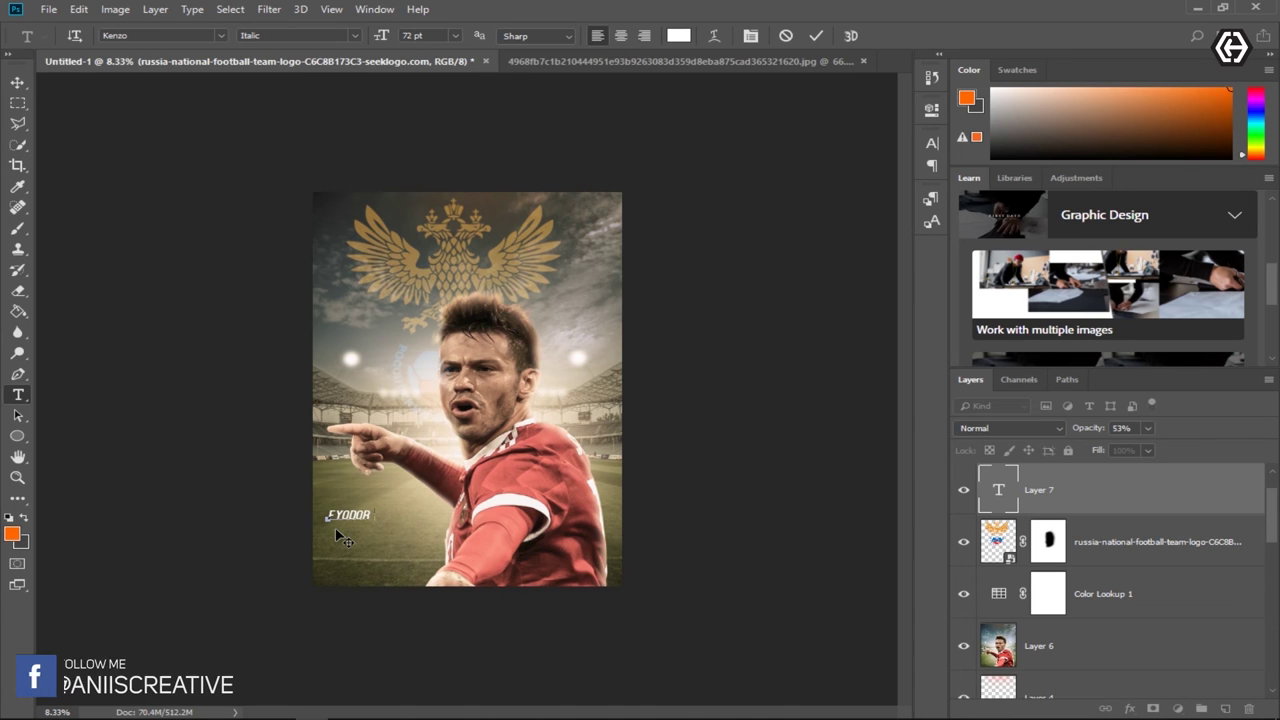
pyautogui.click(818, 36)
# Step: Enlarge the FYODOR text to a moderate size with Free Transform
pyautogui.click(17, 82)
pyautogui.hotkey('ctrl', 't')
pyautogui.moveTo(388, 495); pyautogui.dragTo(465, 460)
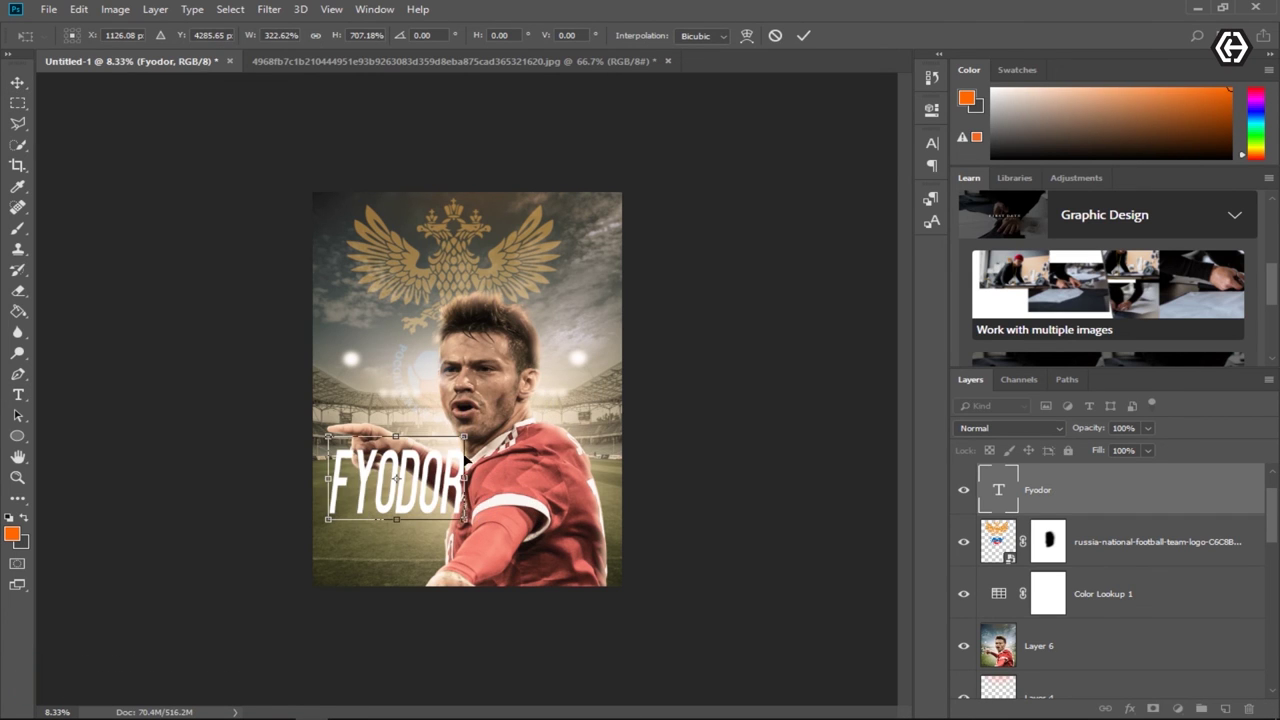
pyautogui.click(775, 36)
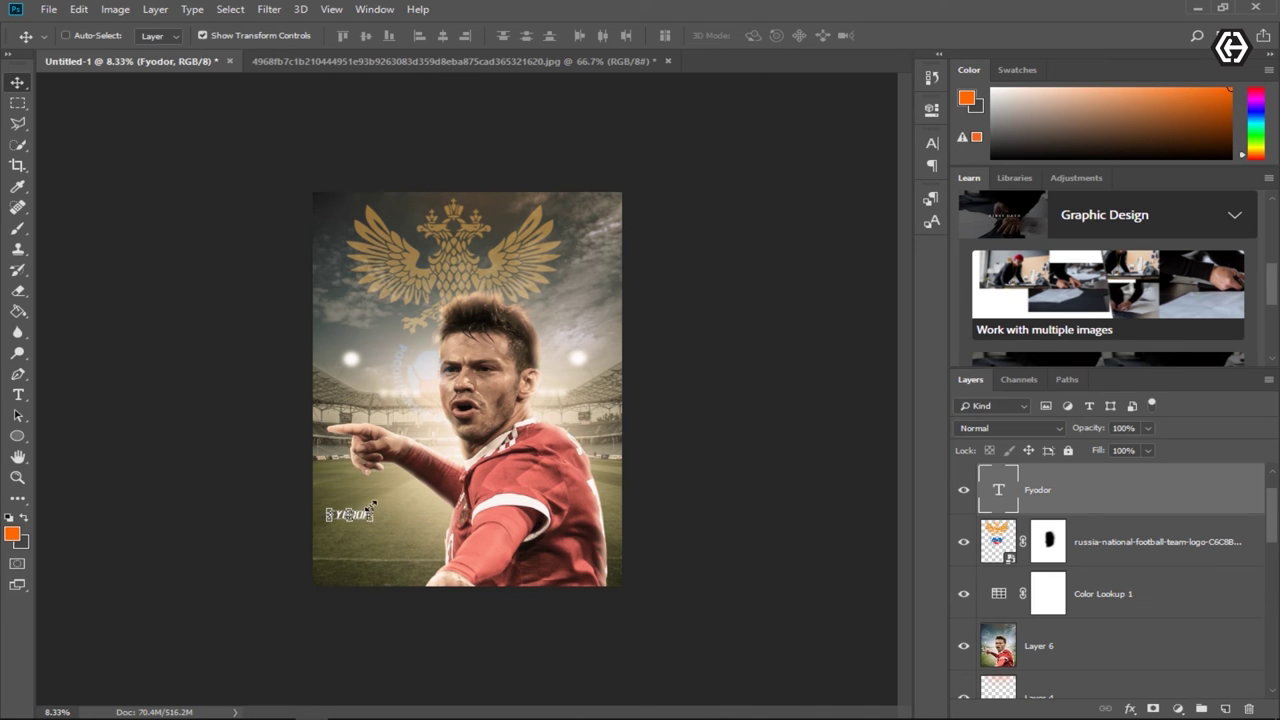
pyautogui.hotkey('ctrl', 't')
pyautogui.moveTo(408, 492); pyautogui.dragTo(440, 487)
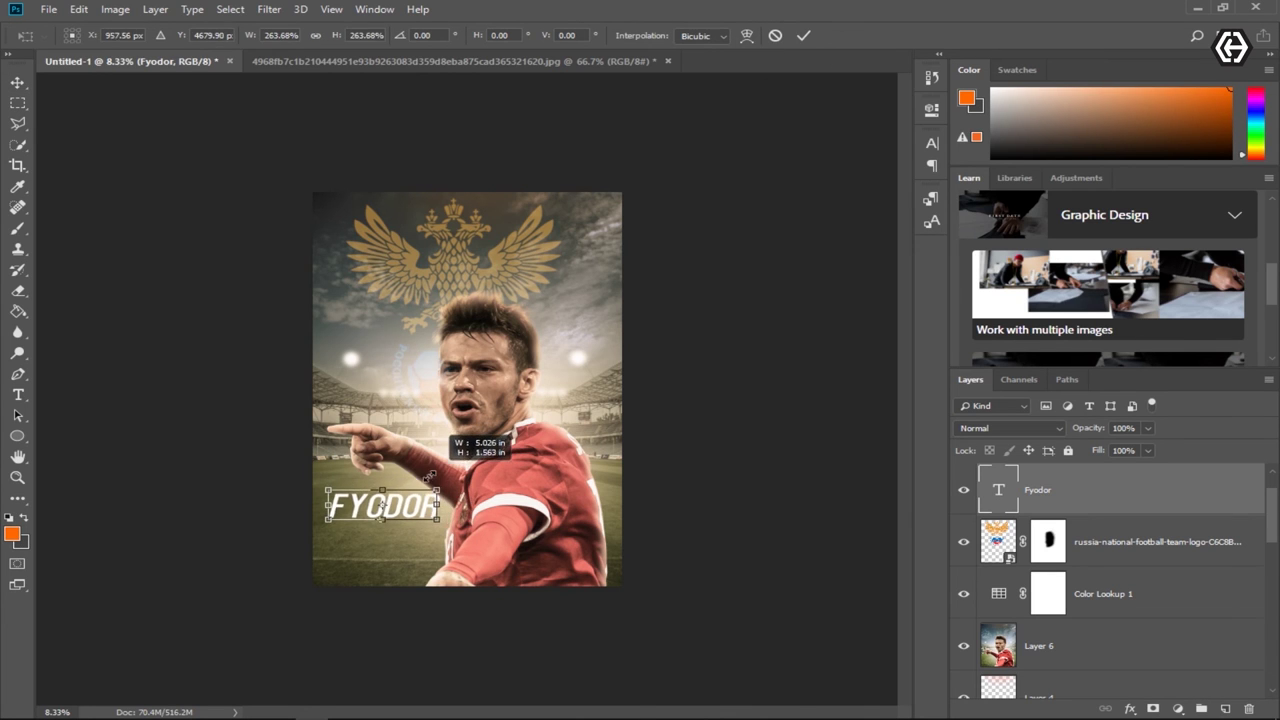
pyautogui.press('Return')
pyautogui.click(18, 395)
pyautogui.click(329, 540)
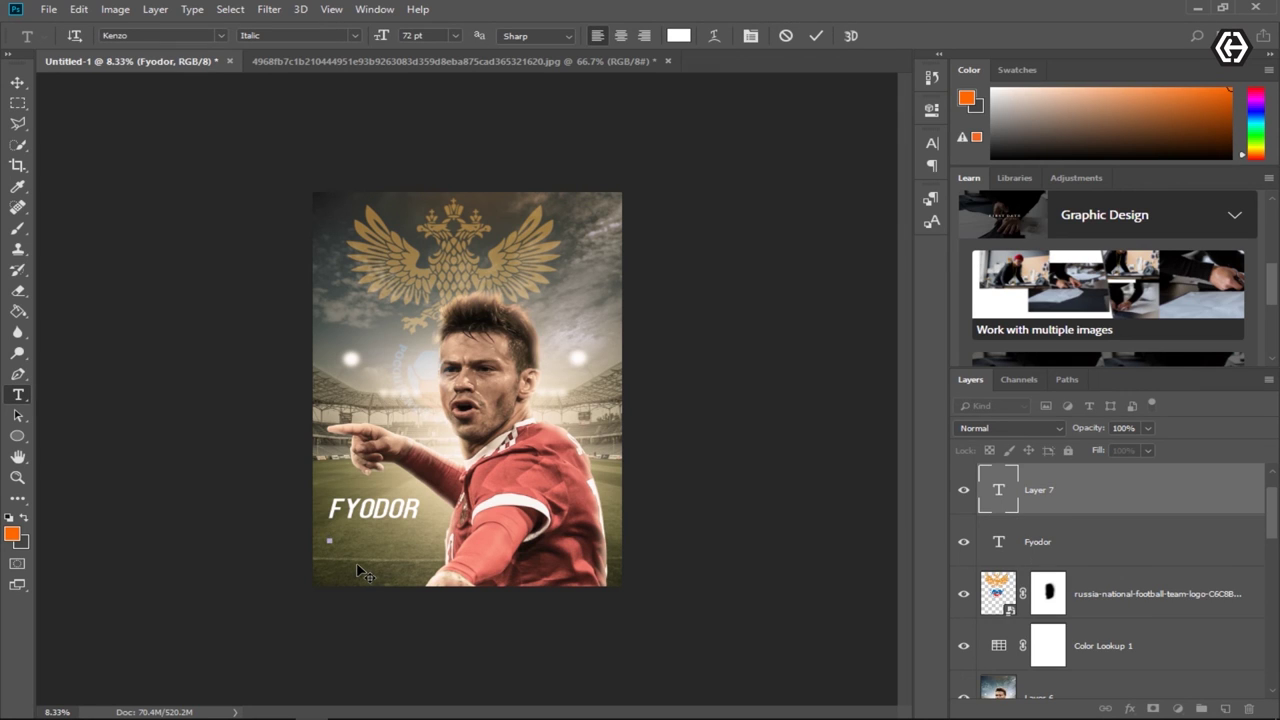
# Step: Finish typing SMOLOV, scale it up about 195% or more, and move it under FYODOR
pyautogui.write('SMOLov')
pyautogui.click(18, 82)
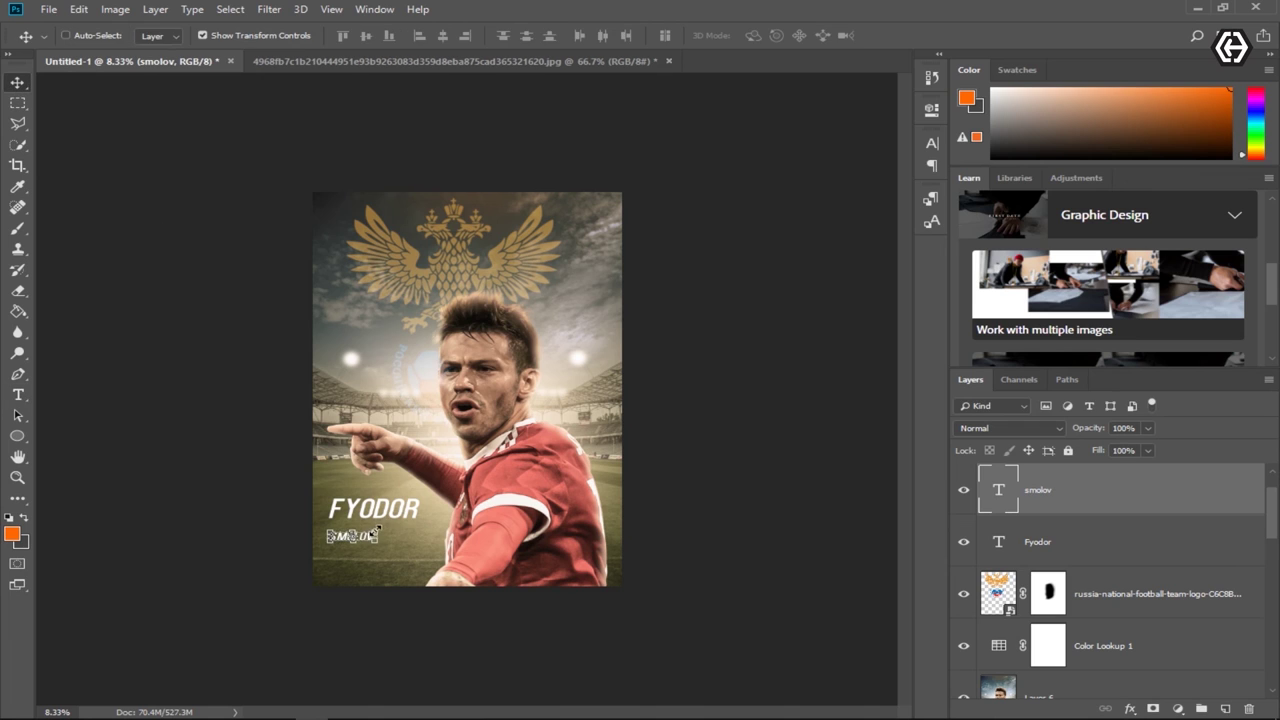
pyautogui.moveTo(378, 530); pyautogui.dragTo(412, 496)
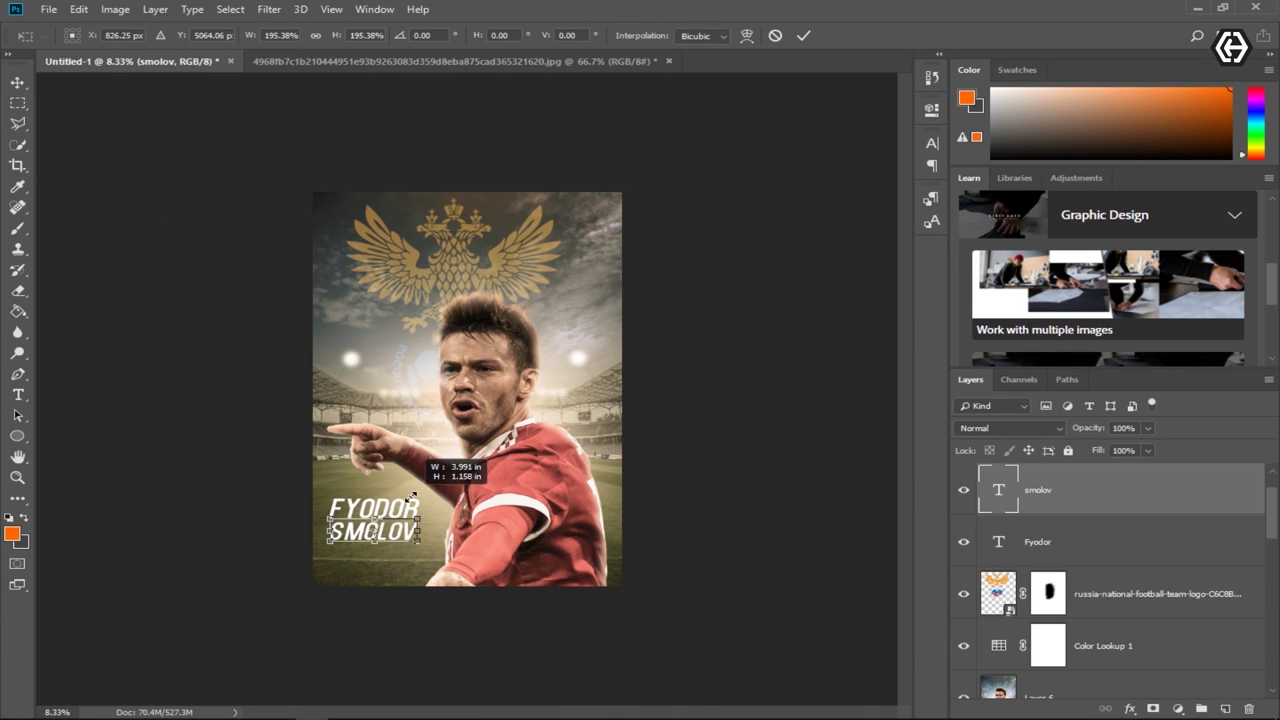
pyautogui.moveTo(412, 496); pyautogui.dragTo(474, 482)
pyautogui.moveTo(439, 505); pyautogui.dragTo(430, 548)
pyautogui.click(803, 35)
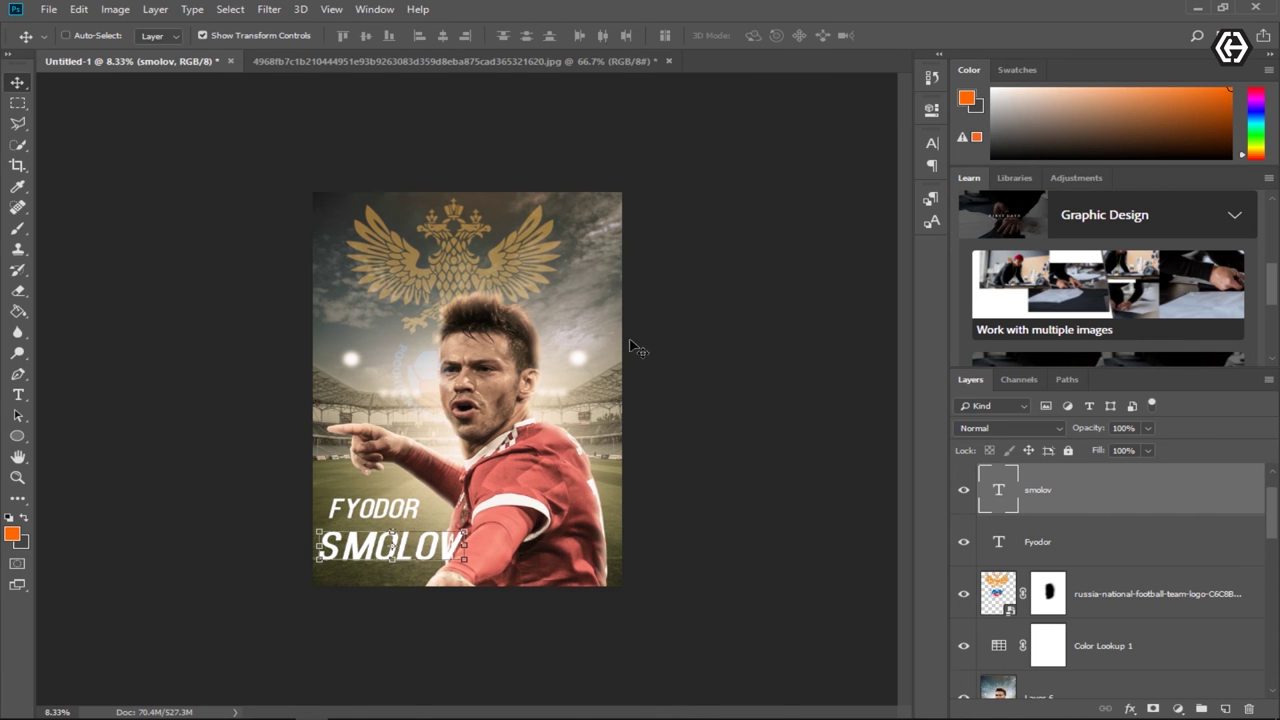
# Step: Rasterize both name layers, undo it, and keep only SMOLOV selected
pyautogui.keyDown('shift'); pyautogui.click(1043, 539); pyautogui.keyUp('shift')
pyautogui.rightClick(1066, 497)
pyautogui.click(880, 262)
pyautogui.hotkey('ctrl', 'z')
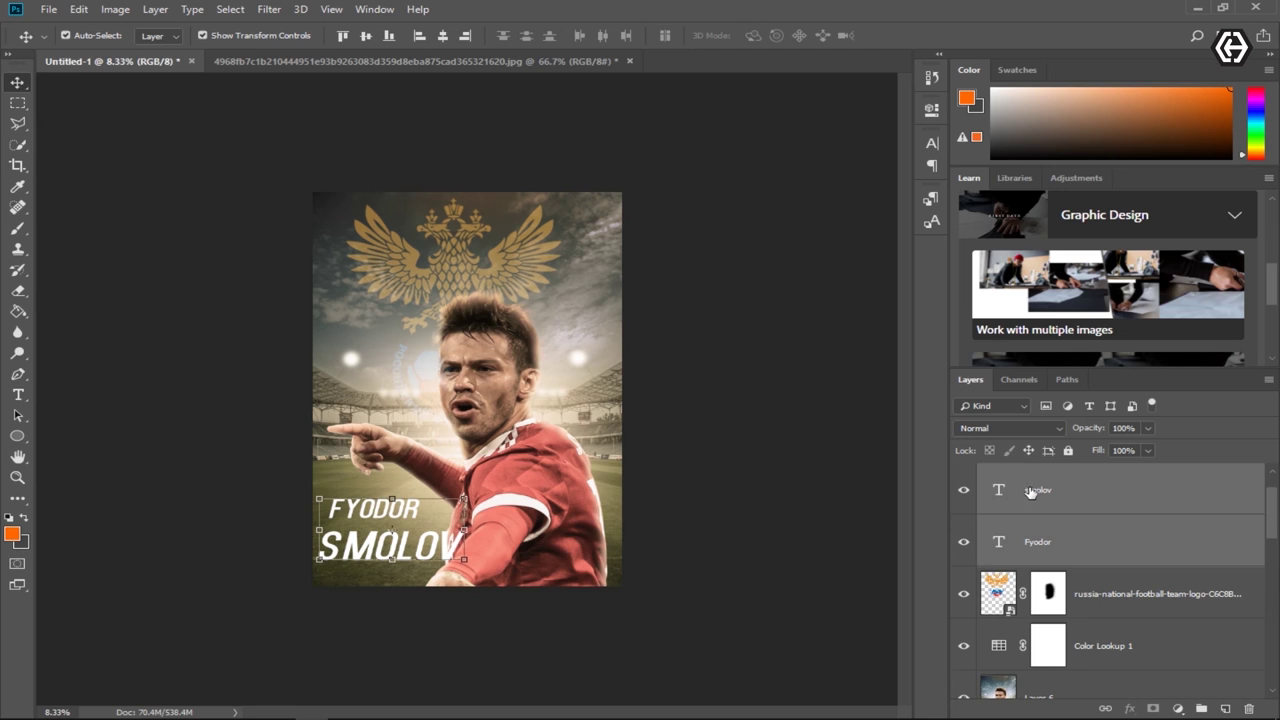
pyautogui.click(1056, 508)
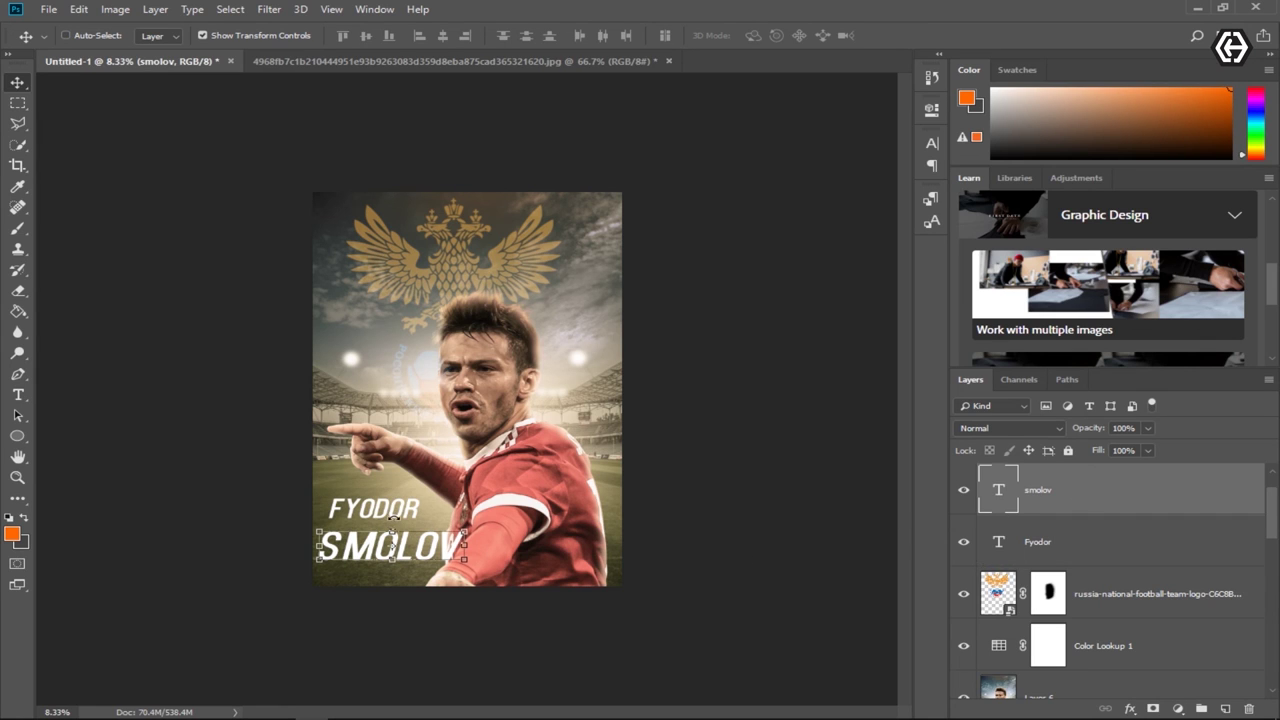
# Step: Nudge FYODOR down and left to align it with SMOLOV, then select both name layers
pyautogui.hotkey('alt', '[')
pyautogui.moveTo(400, 516); pyautogui.dragTo(403, 518)
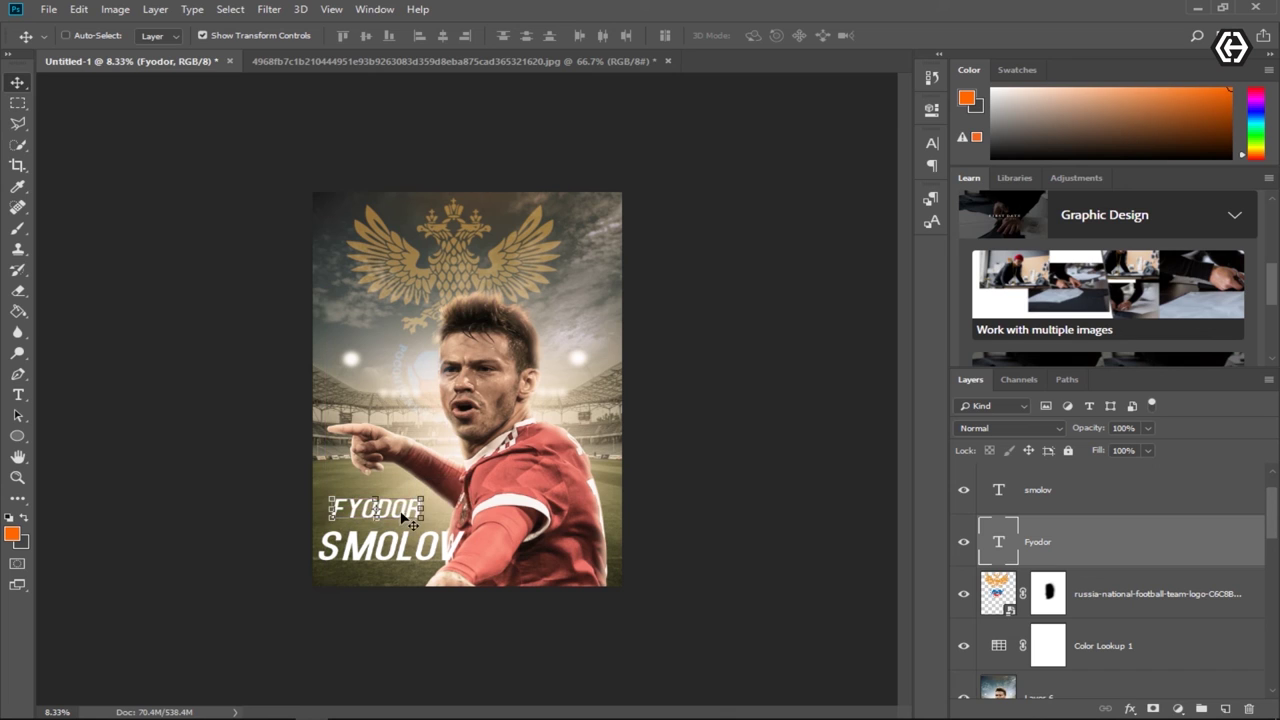
pyautogui.hotkey('shift', 'Down')
pyautogui.hotkey('shift', 'Down')
pyautogui.hotkey('shift', 'Down')
pyautogui.hotkey('shift', 'Left')
pyautogui.hotkey('shift', 'Left')
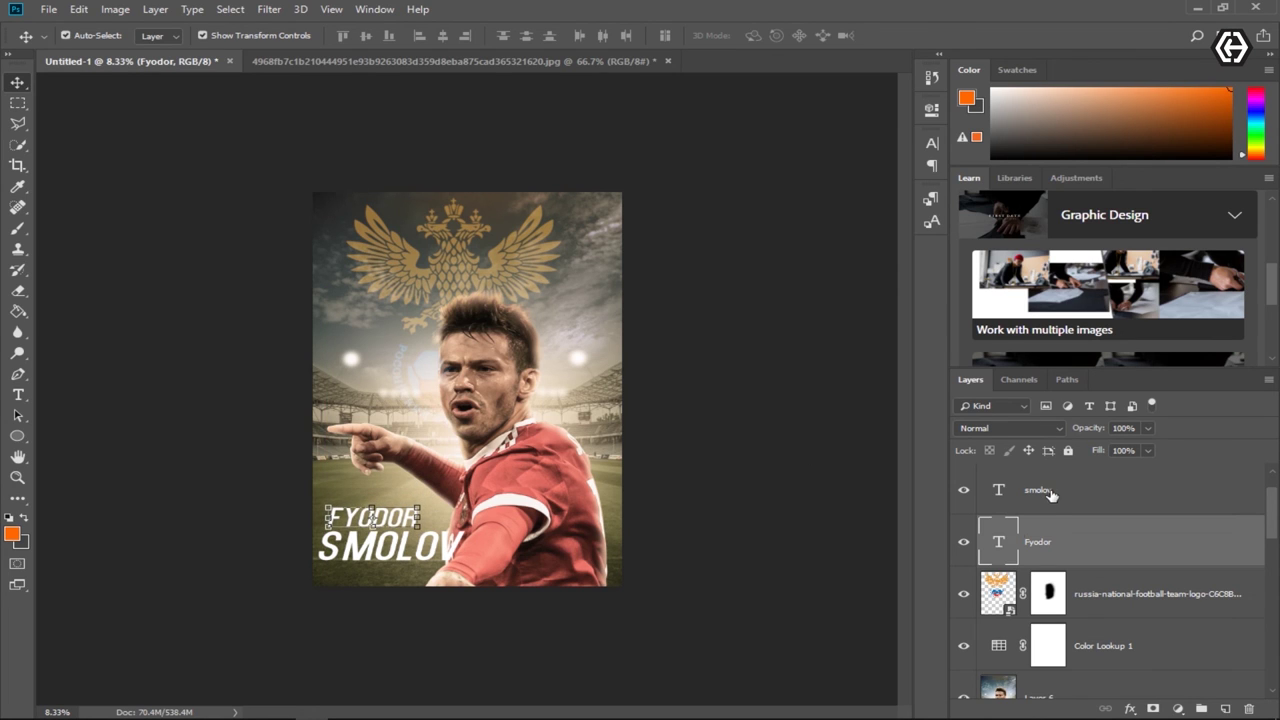
pyautogui.keyDown('shift'); pyautogui.click(1051, 494); pyautogui.keyUp('shift')
pyautogui.rightClick(1057, 512)
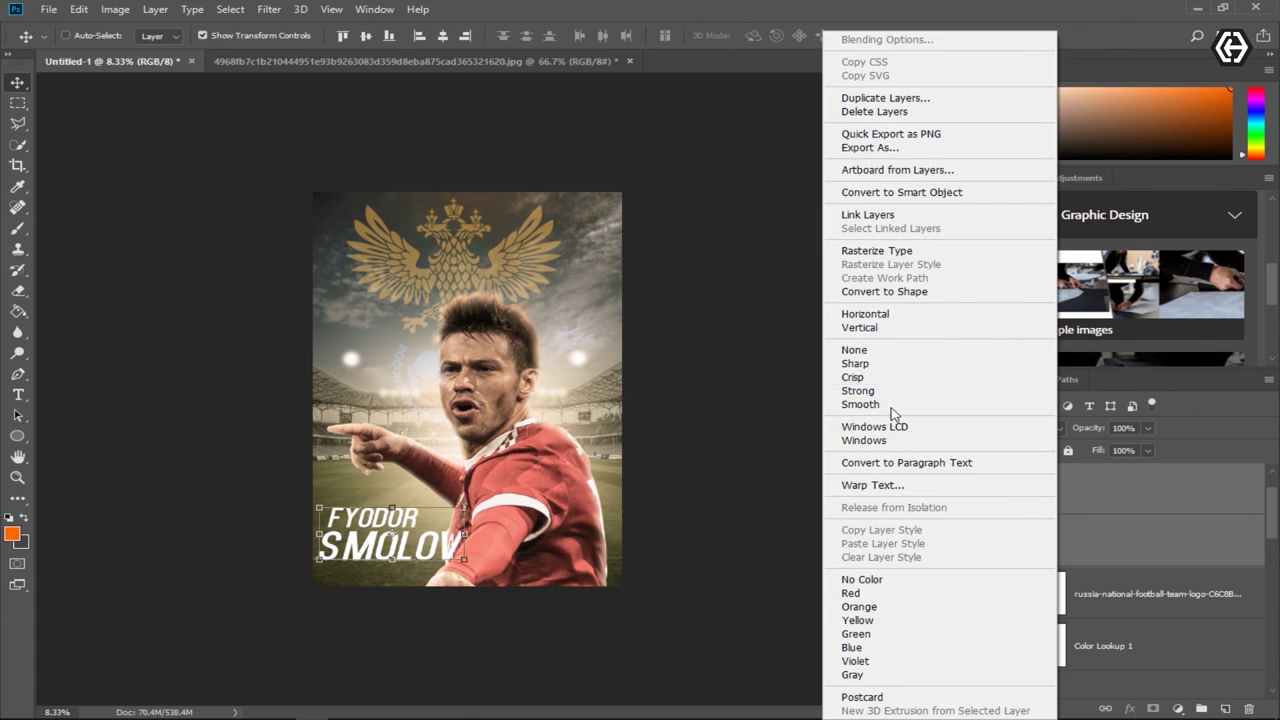
# Step: Rasterize and merge the FYODOR and SMOLOV layers, nudge them right, and blend in Overlay
pyautogui.click(880, 251)
pyautogui.rightClick(1097, 503)
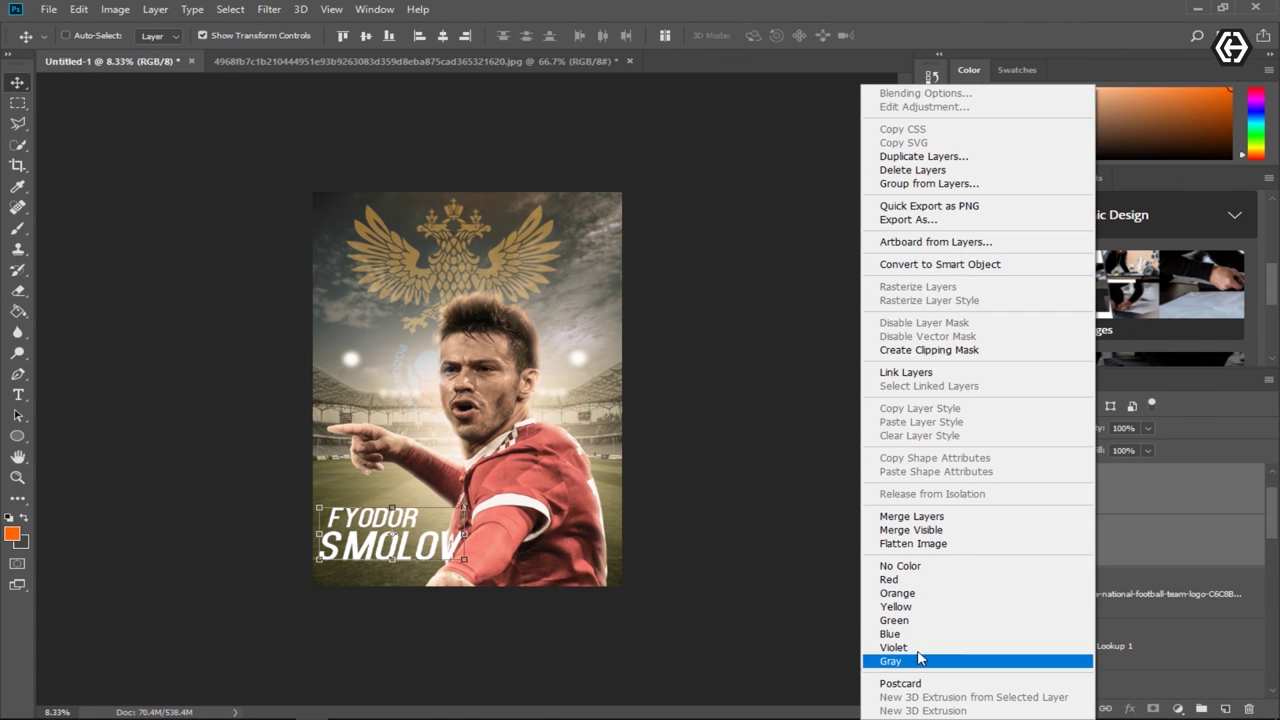
pyautogui.click(930, 517)
pyautogui.hotkey('shift', 'Right')
pyautogui.hotkey('shift', 'Right')
pyautogui.hotkey('shift', 'Right')
pyautogui.hotkey('shift', 'Right')
pyautogui.hotkey('shift', 'Right')
pyautogui.hotkey('shift', 'Right')
pyautogui.hotkey('shift', 'Right')
pyautogui.hotkey('shift', 'Right')
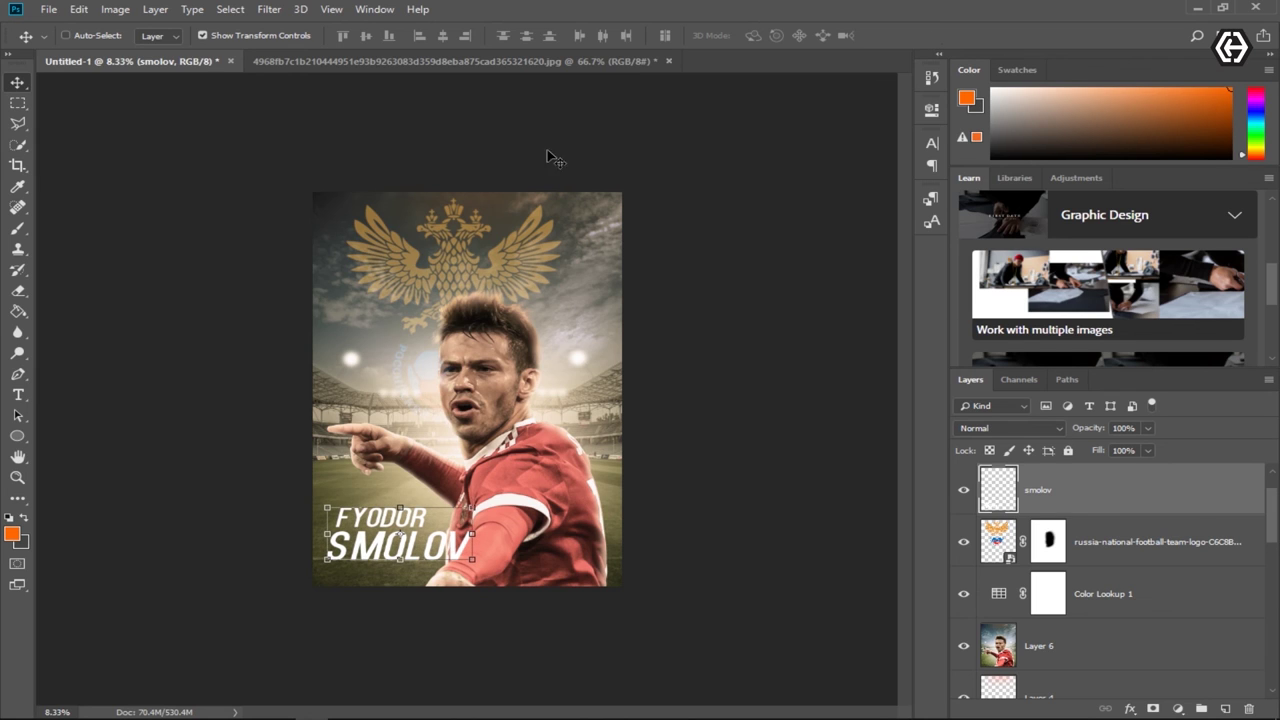
pyautogui.click(1058, 432)
pyautogui.click(1045, 223)
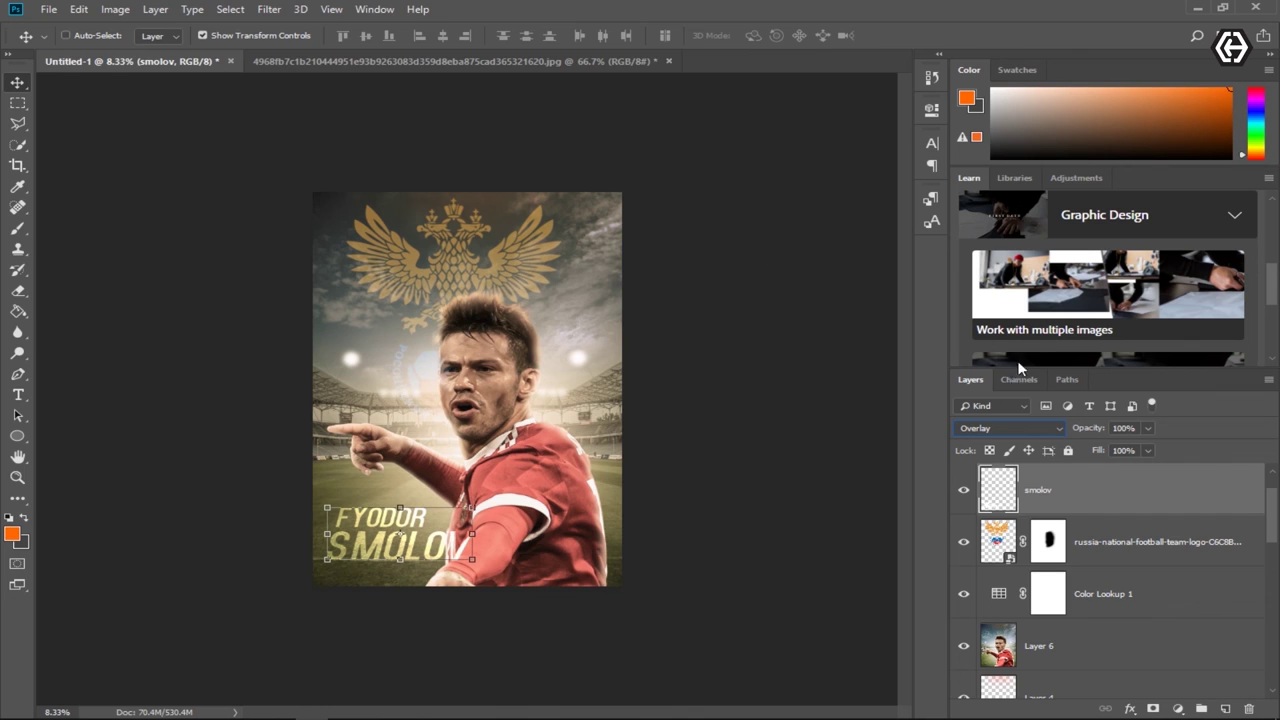
pyautogui.scroll(-1, 1045, 428)
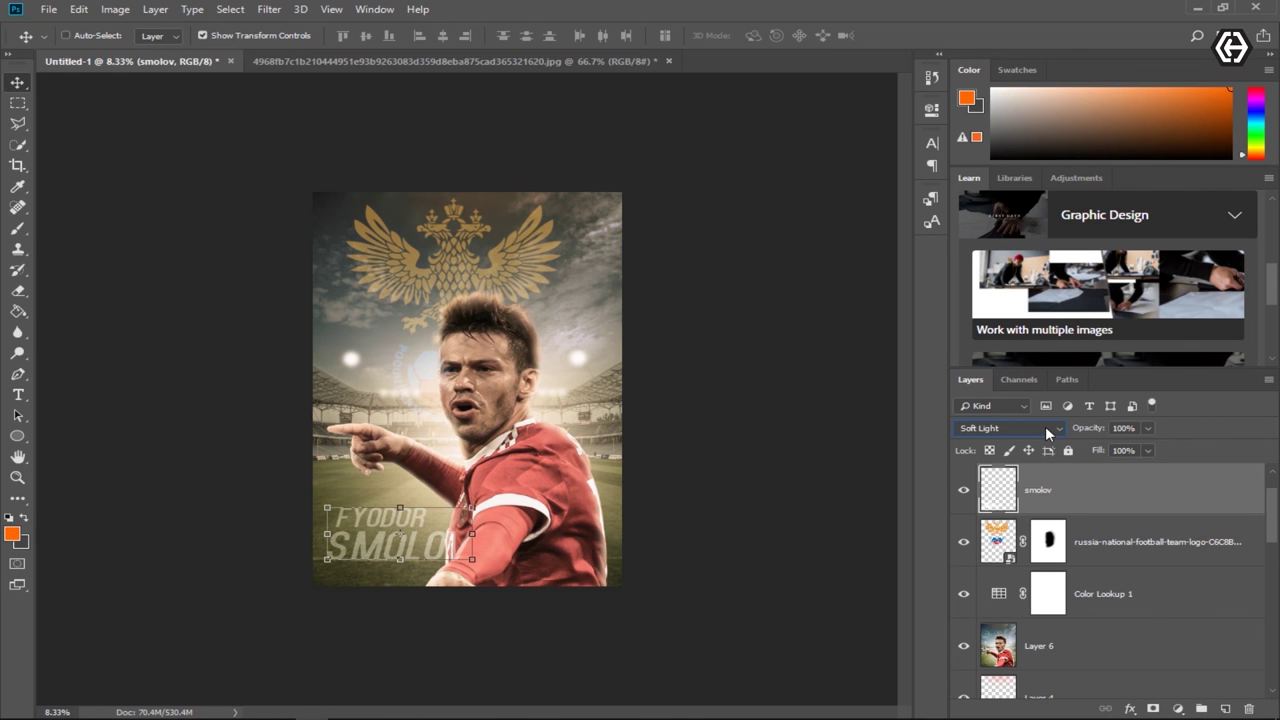
pyautogui.scroll(1, 1045, 428)
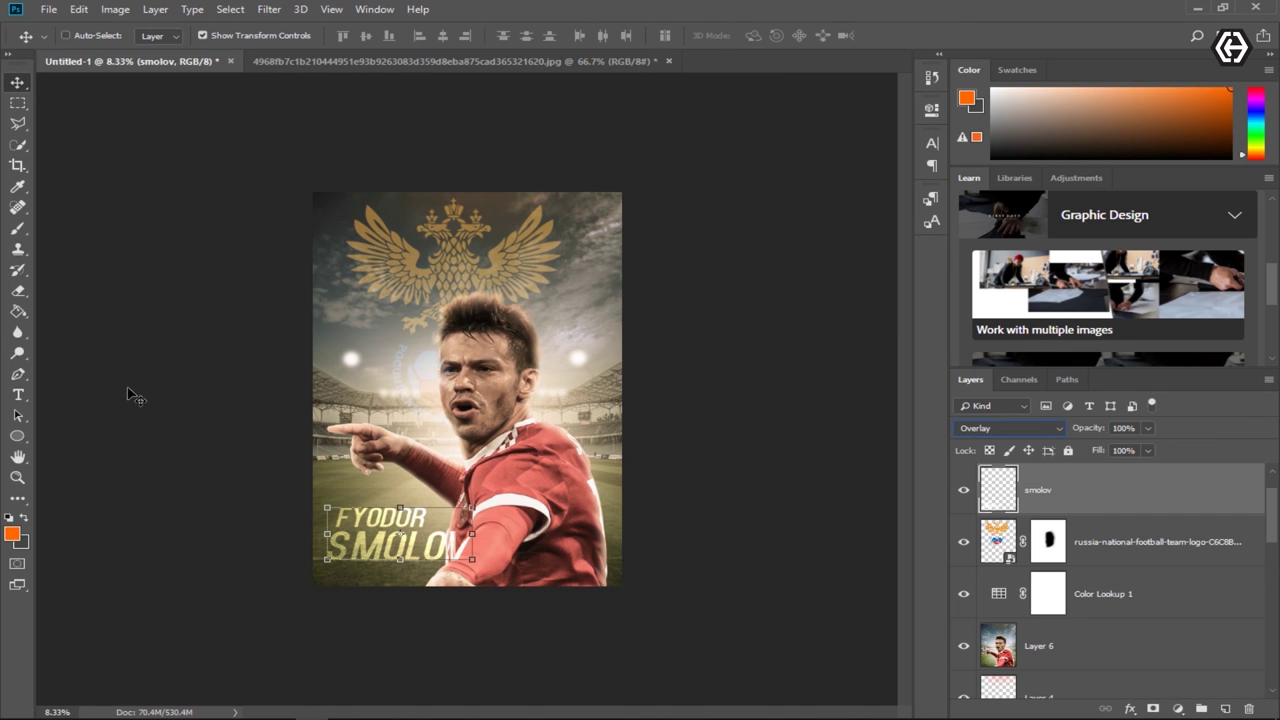
# Step: Add a new layer above Layer 6 and paint a soft Soft Round stroke at 67% flow
pyautogui.click(1089, 639)
pyautogui.hotkey('ctrl', 'shift', 'alt', 'n')
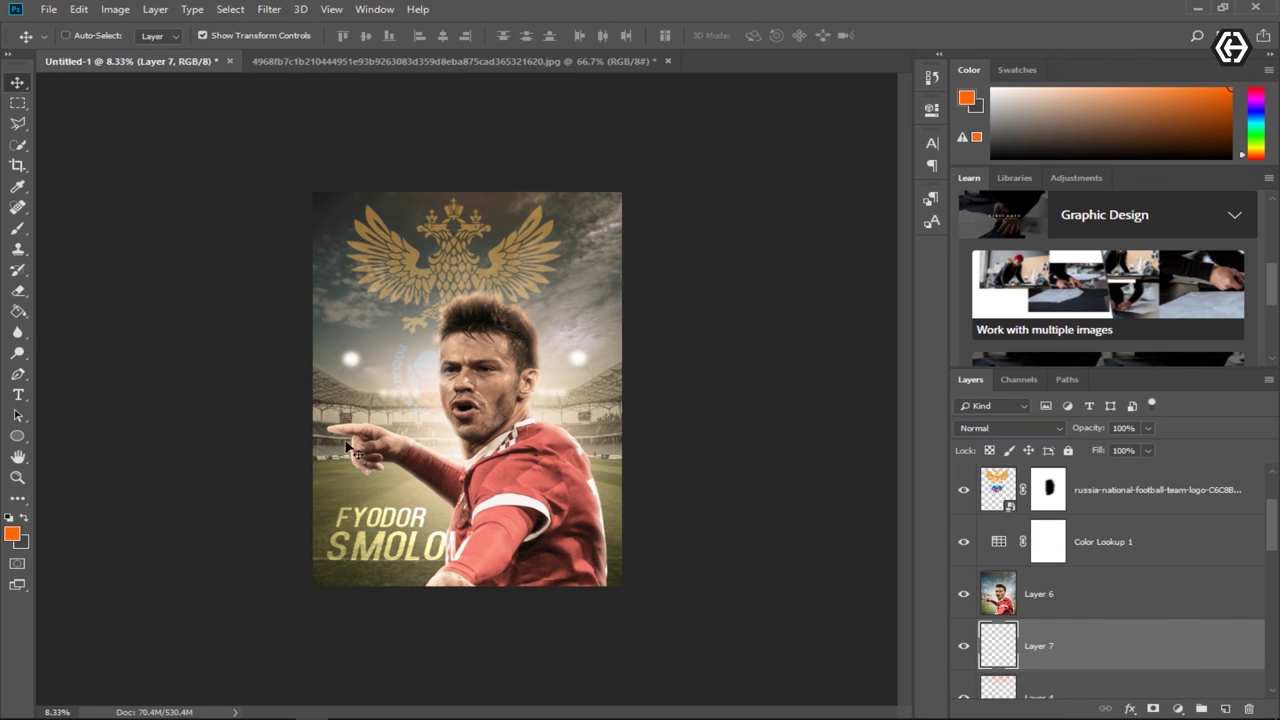
pyautogui.click(17, 228)
pyautogui.click(93, 36)
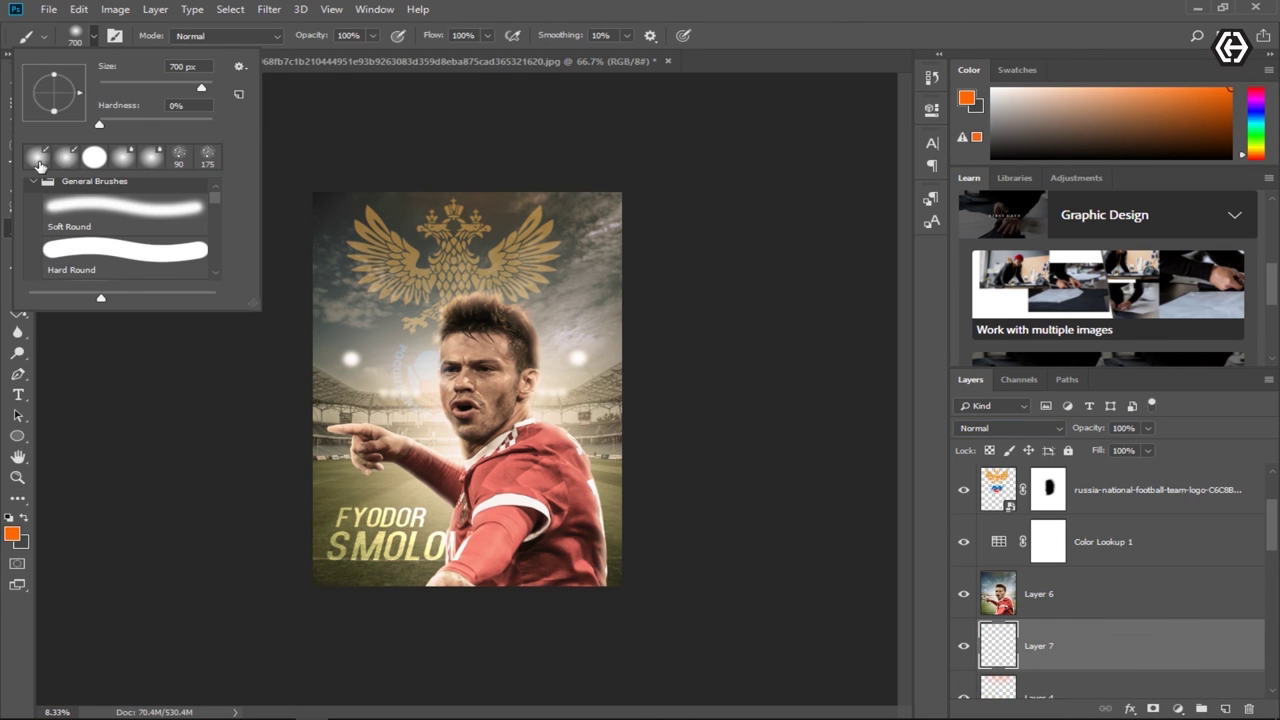
pyautogui.click(92, 37)
pyautogui.moveTo(432, 40); pyautogui.dragTo(399, 40)
pyautogui.moveTo(319, 444); pyautogui.dragTo(334, 452)
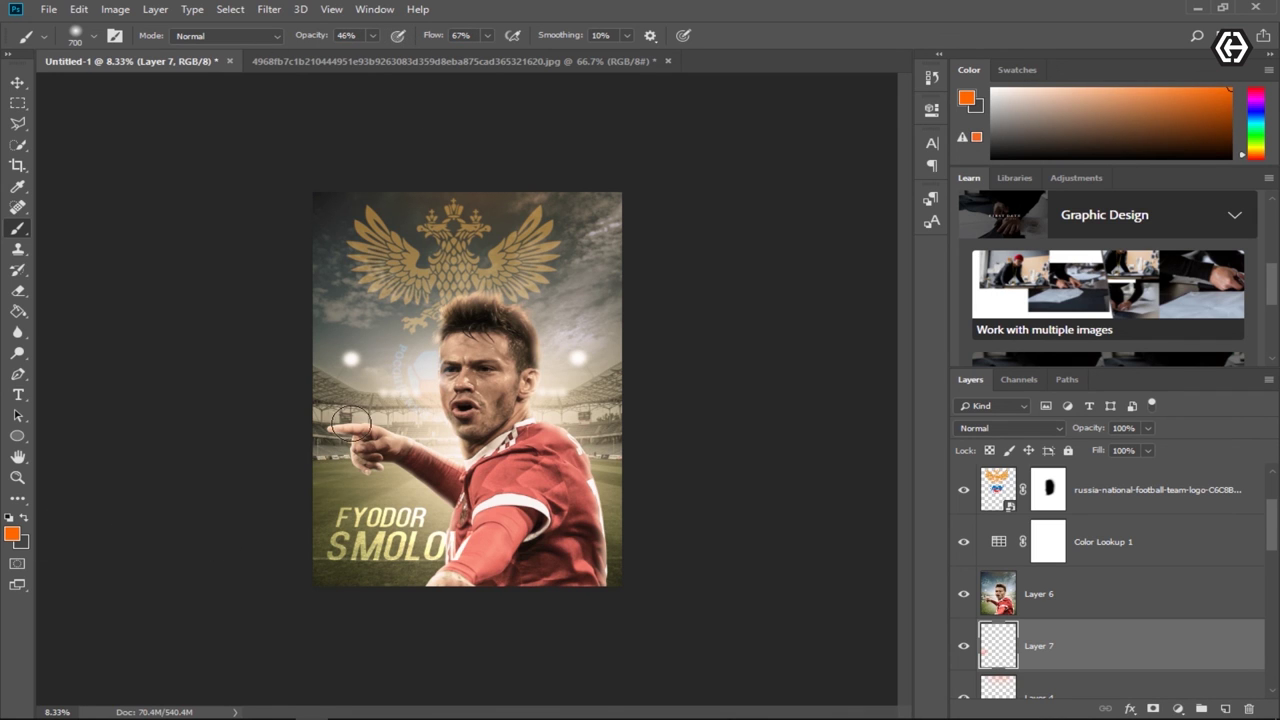
# Step: Set the paint colour to white, restore brush flow and opacity to 100%, and delete Layer 7
pyautogui.click(12, 533)
pyautogui.moveTo(489, 183); pyautogui.dragTo(422, 146)
pyautogui.click(810, 148)
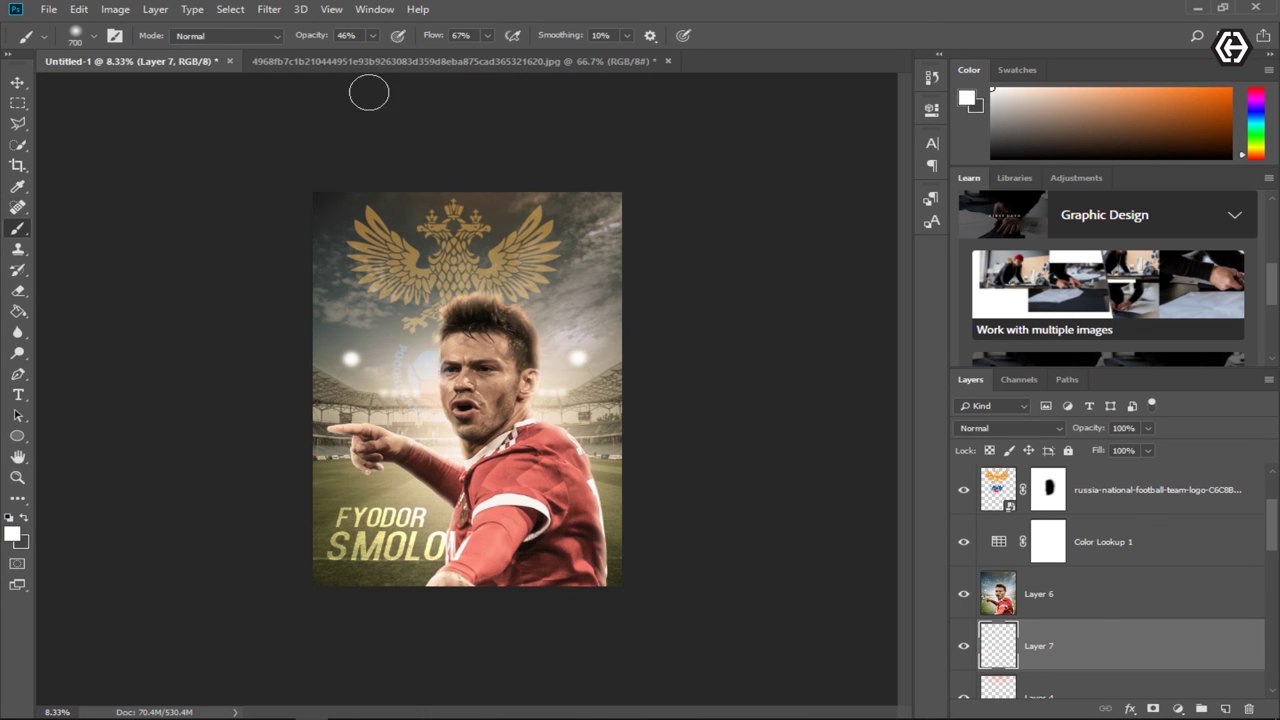
pyautogui.moveTo(422, 37); pyautogui.dragTo(445, 65)
pyautogui.moveTo(316, 38); pyautogui.dragTo(434, 44)
pyautogui.press('Delete')
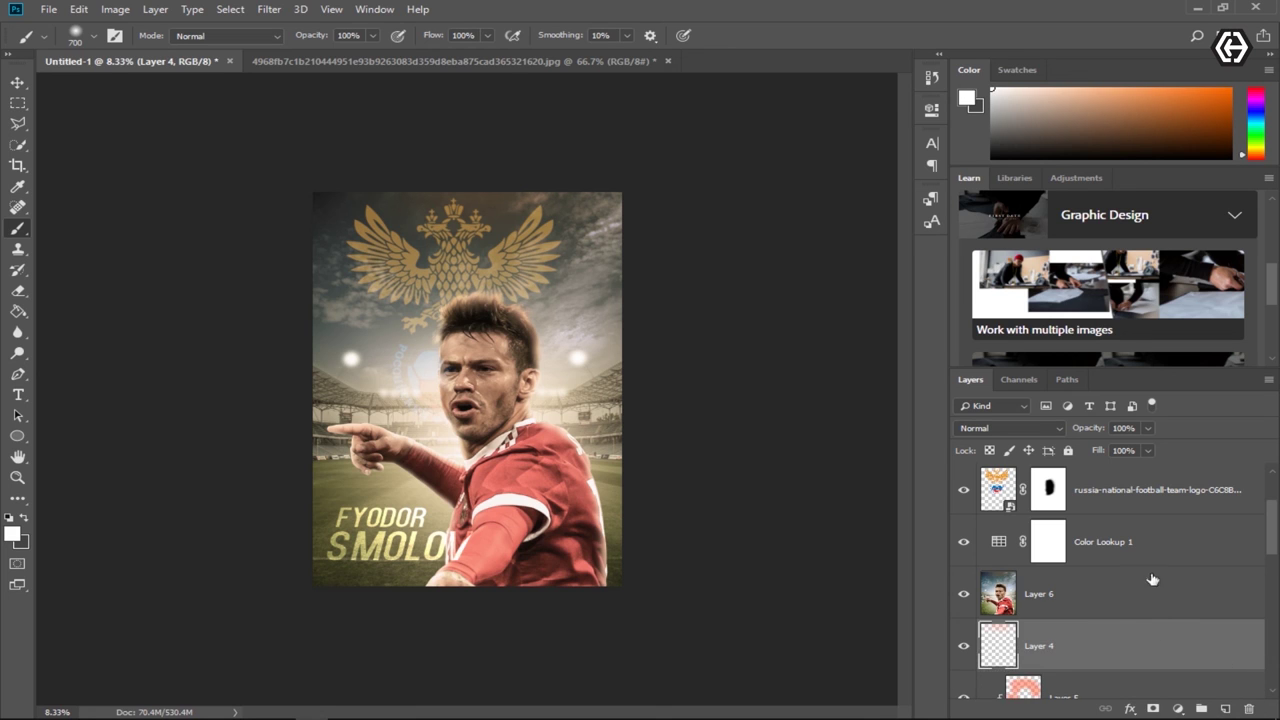
# Step: Undo the last change, reselect Layer 6, and toggle Layer 2's stadium light glow
pyautogui.hotkey('ctrl', 'z')
pyautogui.hotkey('ctrl', 'z')
pyautogui.click(1104, 602)
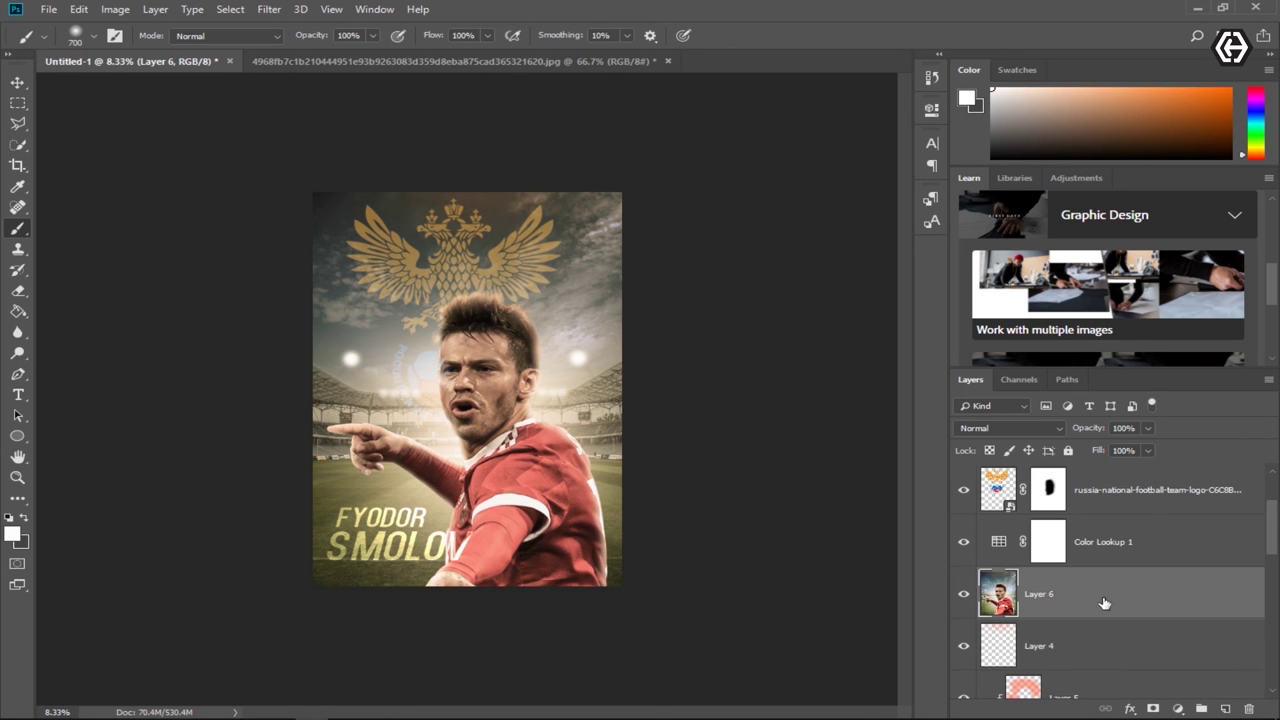
pyautogui.scroll(2, 1096, 606)
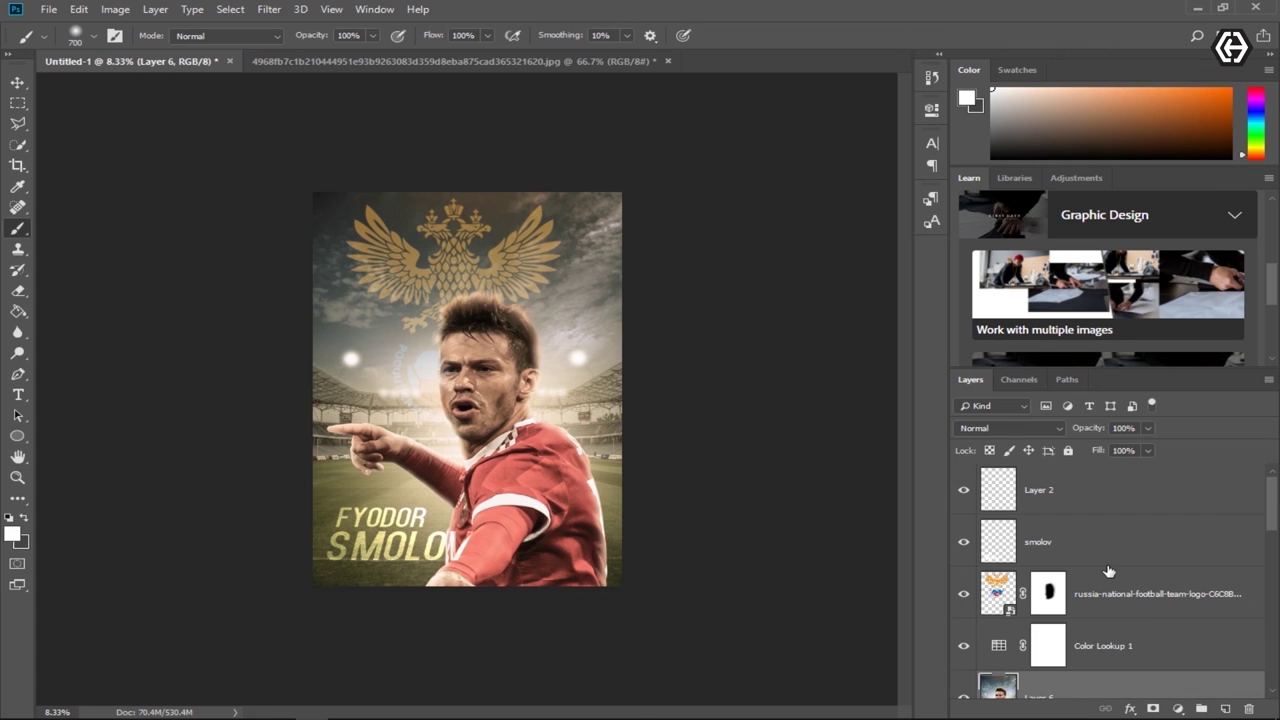
pyautogui.click(964, 490)
pyautogui.click(965, 493)
pyautogui.click(965, 494)
# Step: Compare the poster with and without the glow and FYODOR SMOLOV text, then select Layer 2
pyautogui.click(965, 494)
pyautogui.click(965, 494)
pyautogui.click(964, 491)
pyautogui.click(964, 491)
pyautogui.click(962, 545)
pyautogui.click(962, 493)
pyautogui.click(1050, 500)
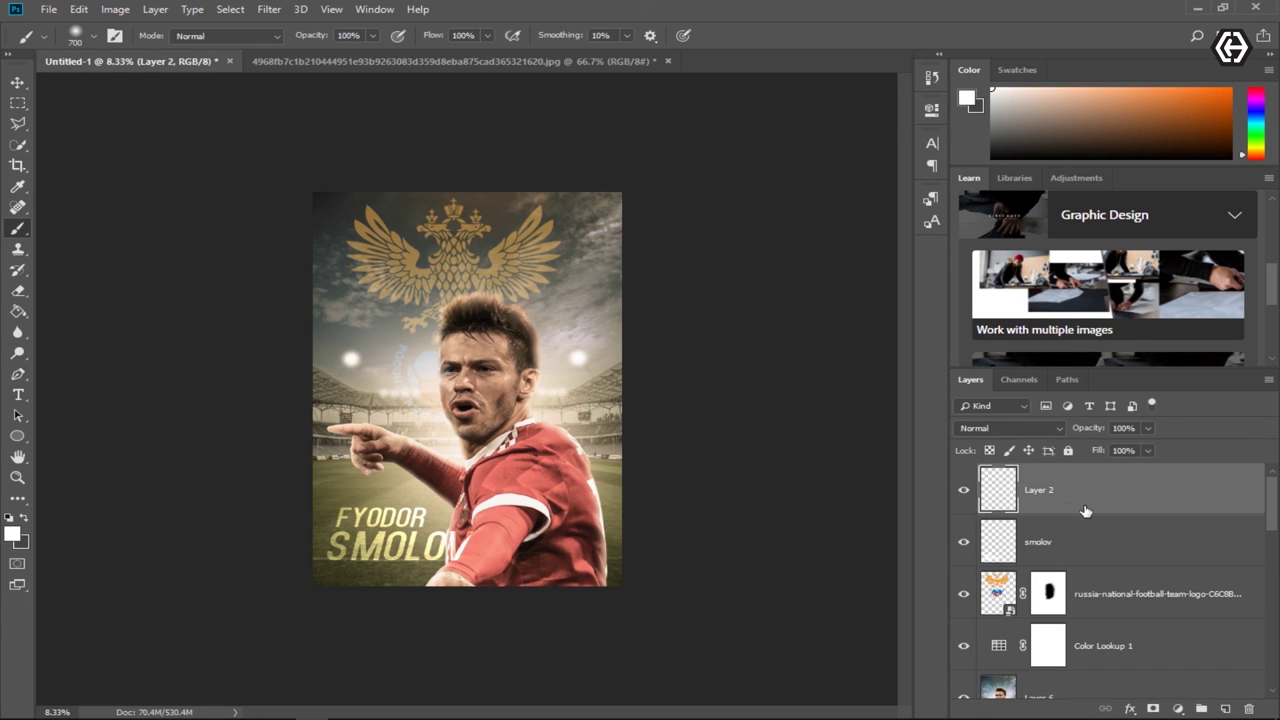